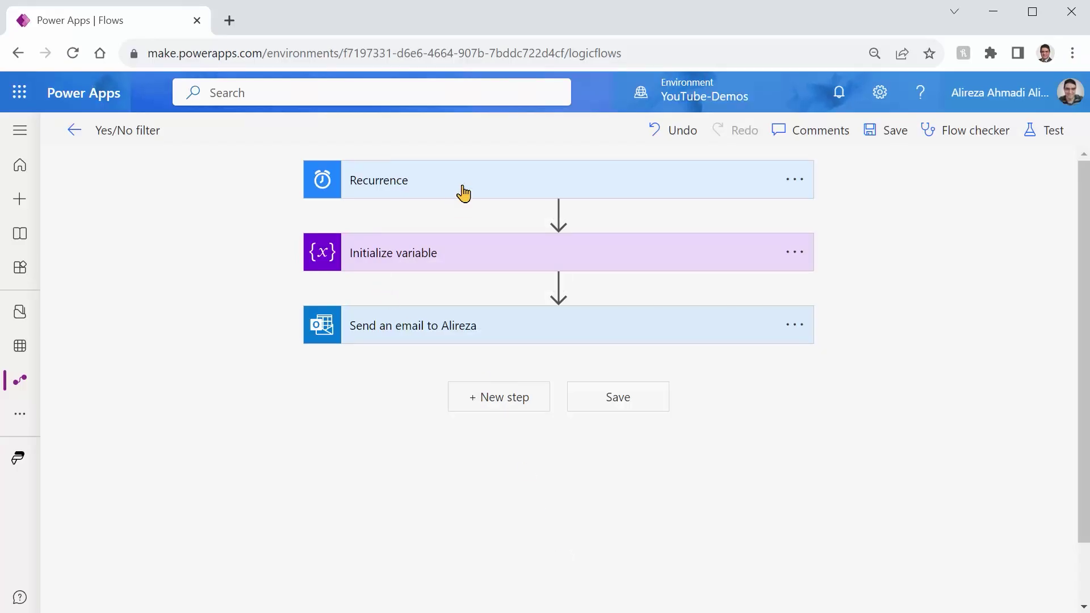
- Expand the Recurrence, Initialize variable and Send an email steps to review their settings
{"action": "left_click", "coordinate": [462, 193]}
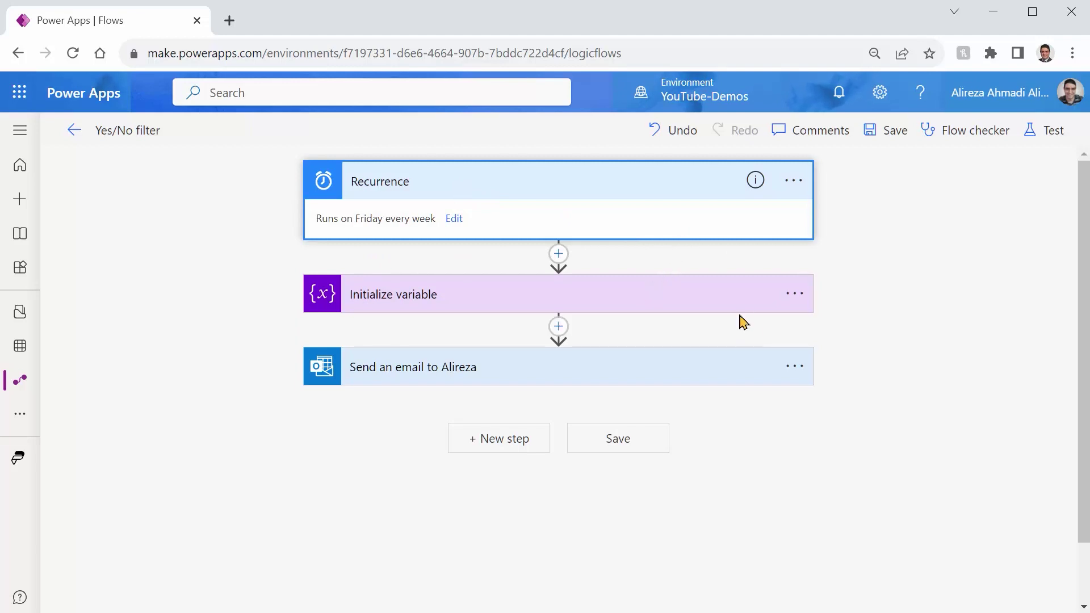
{"action": "left_click", "coordinate": [596, 303]}
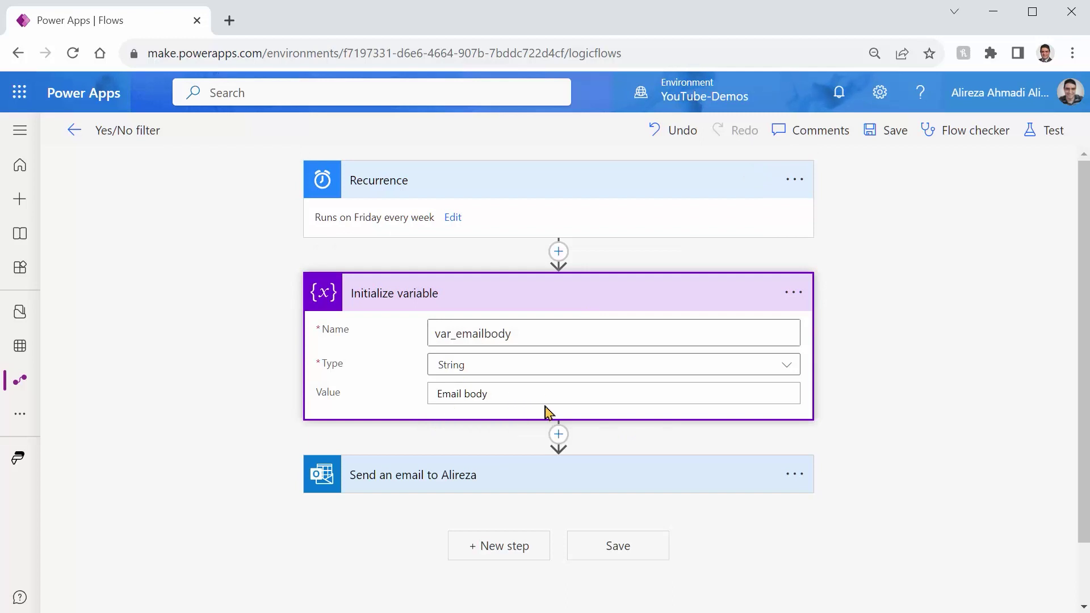
{"action": "left_click", "coordinate": [508, 475]}
{"action": "scroll", "coordinate": [430, 553], "scroll_direction": "down", "scroll_amount": 2}
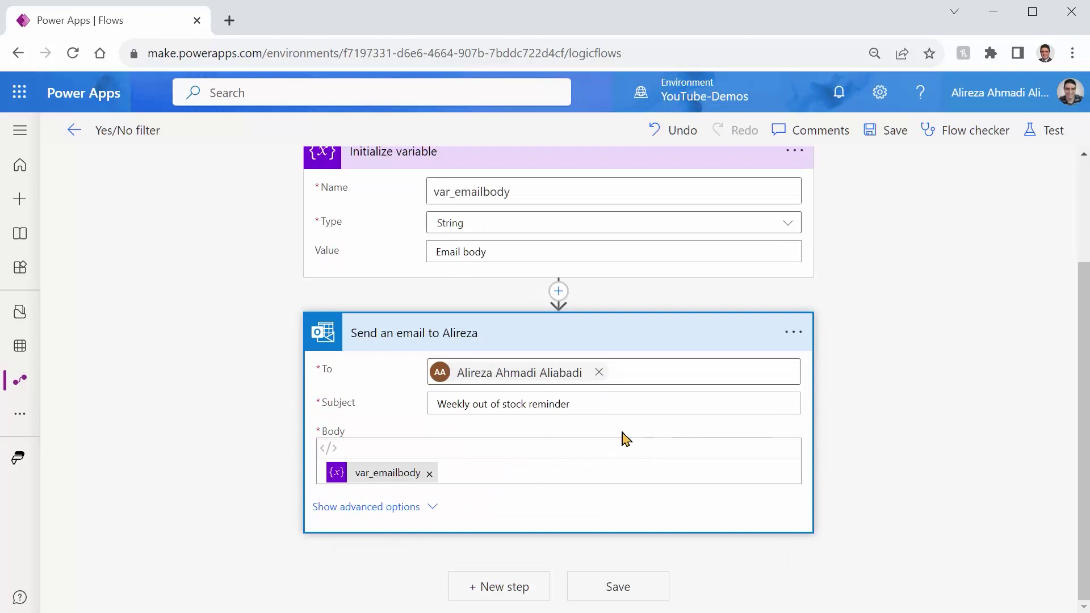
{"action": "scroll", "coordinate": [604, 426], "scroll_direction": "up", "scroll_amount": 2}
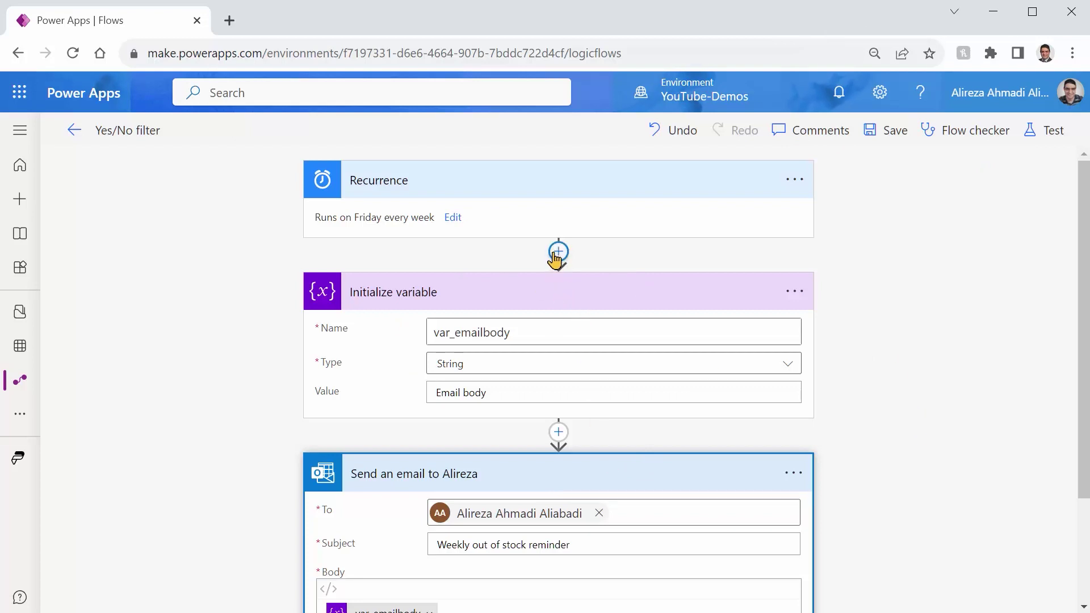
{"action": "left_click", "coordinate": [553, 255]}
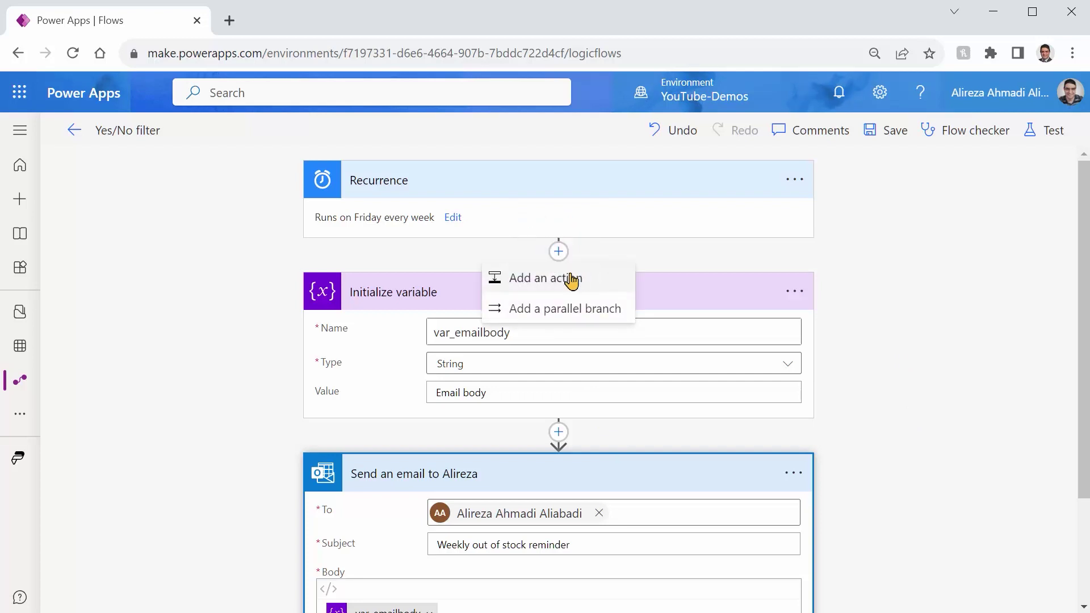
- Insert a SharePoint Get items action after the Recurrence trigger
{"action": "left_click", "coordinate": [570, 279]}
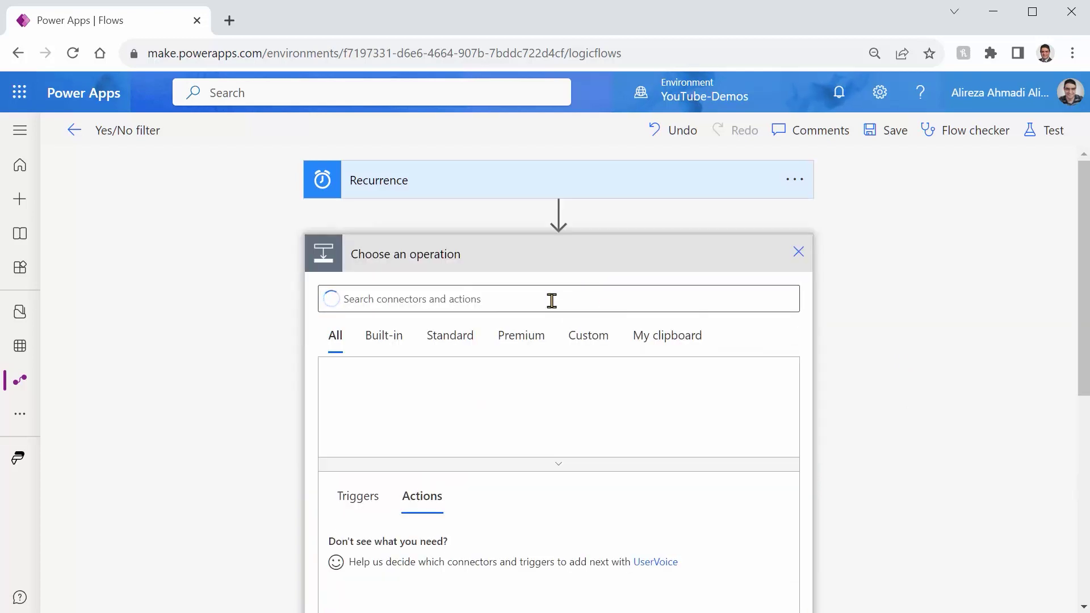
{"action": "type", "text": "Get"}
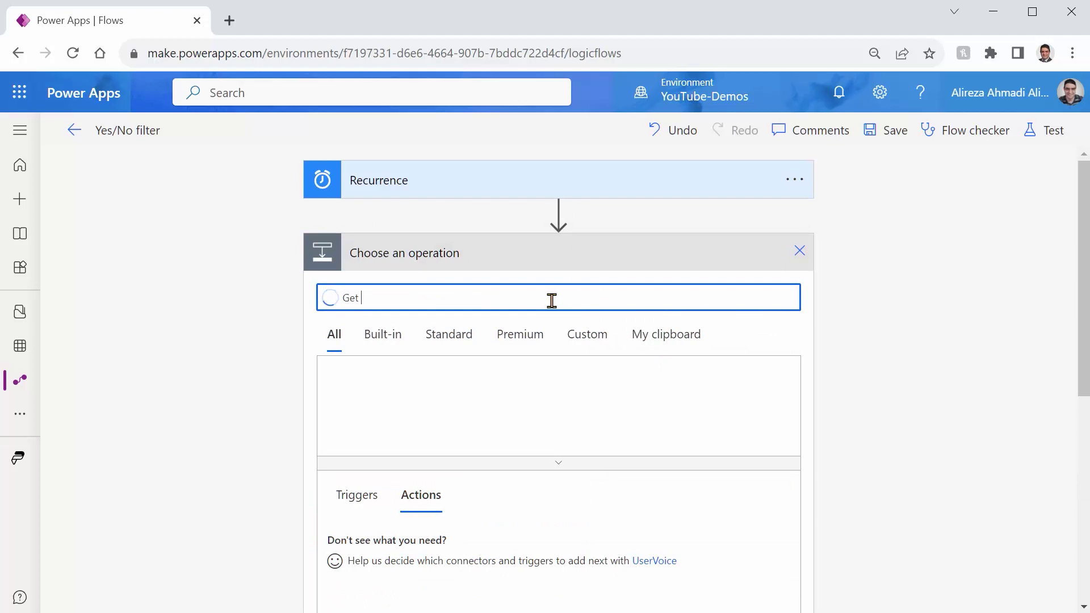
{"action": "type", "text": " items"}
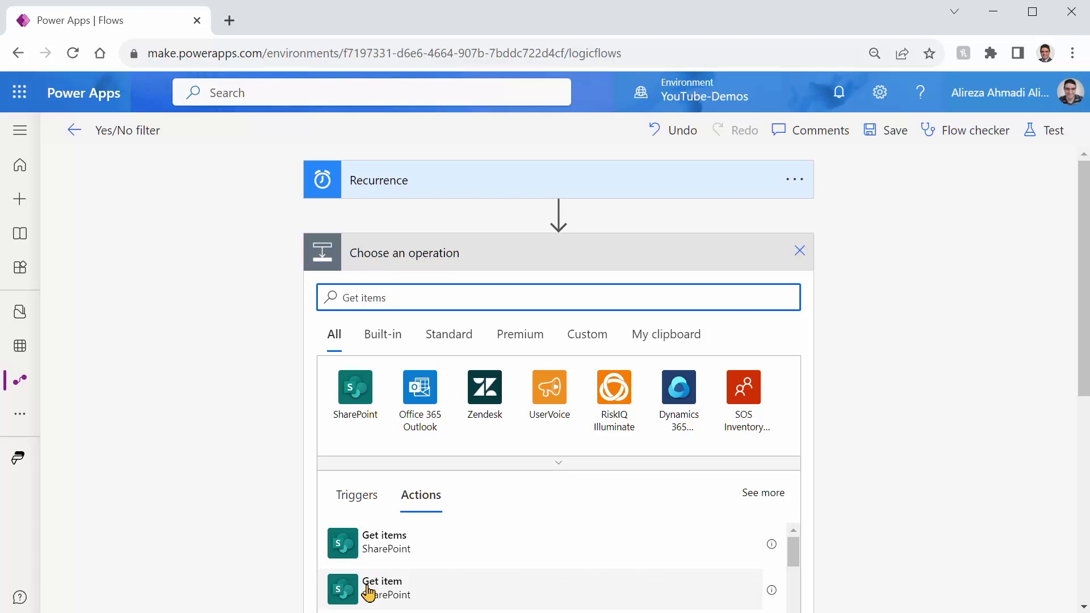
{"action": "left_click", "coordinate": [419, 554]}
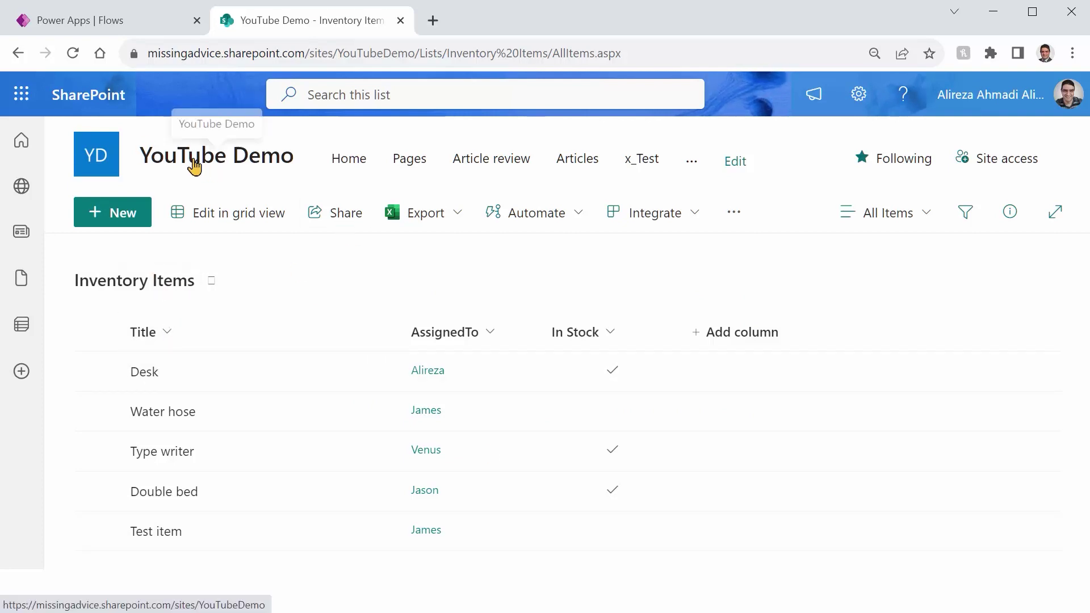
- Copy the YouTubeDemo site address from SharePoint and paste it as Get items' custom Site Address
{"action": "right_click", "coordinate": [195, 165]}
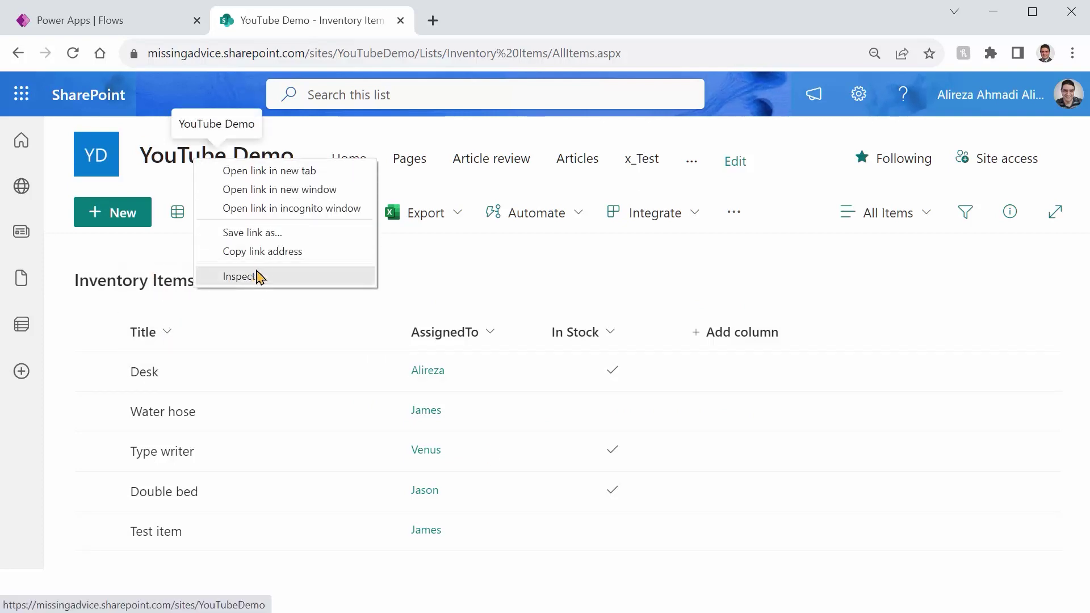
{"action": "left_click", "coordinate": [263, 251]}
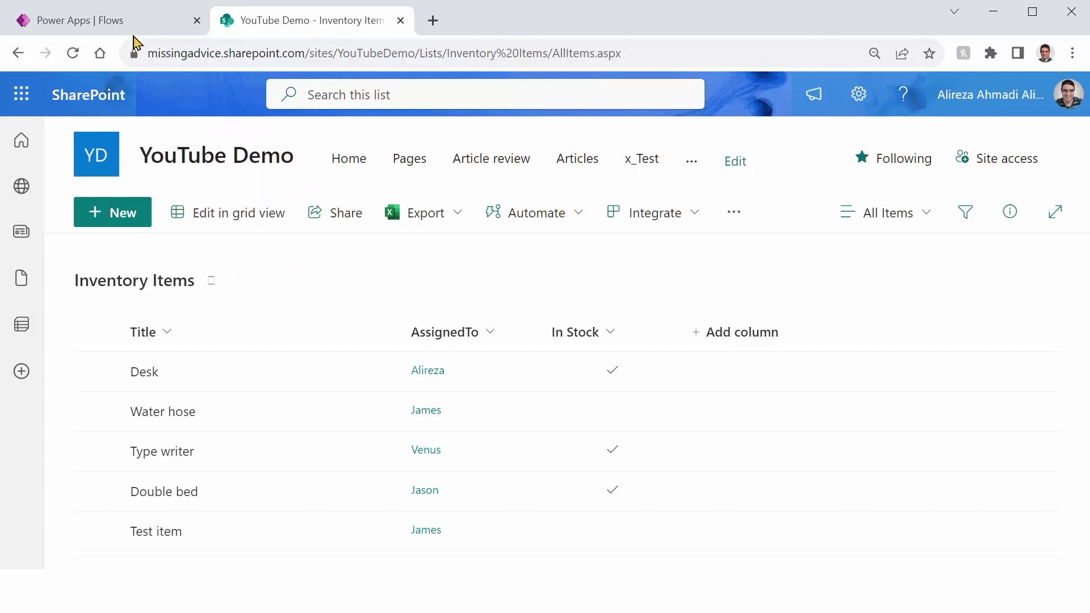
{"action": "left_click", "coordinate": [117, 29]}
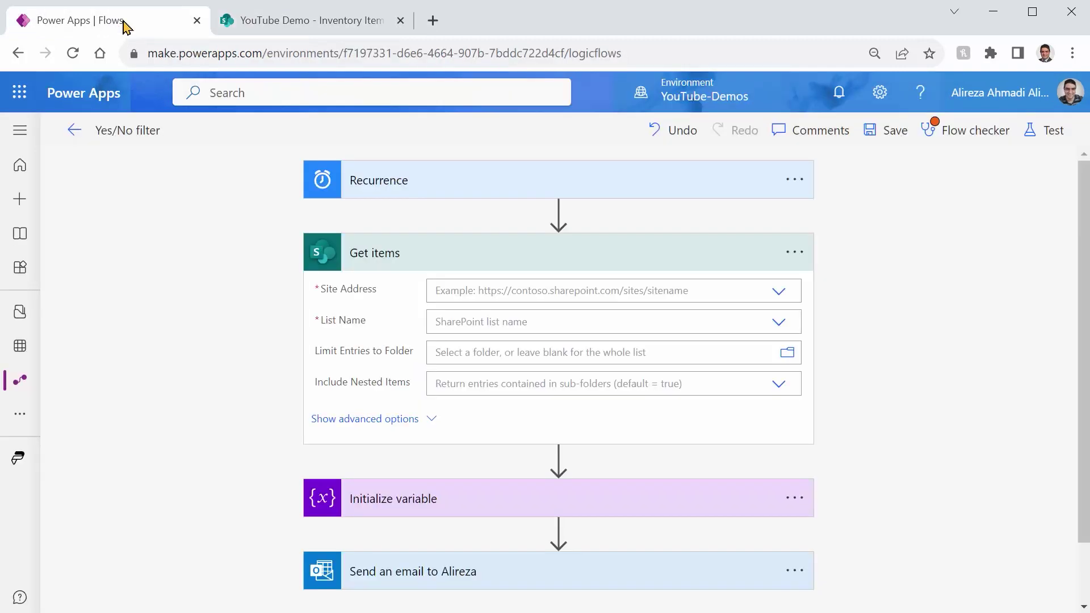
{"action": "left_click", "coordinate": [710, 298]}
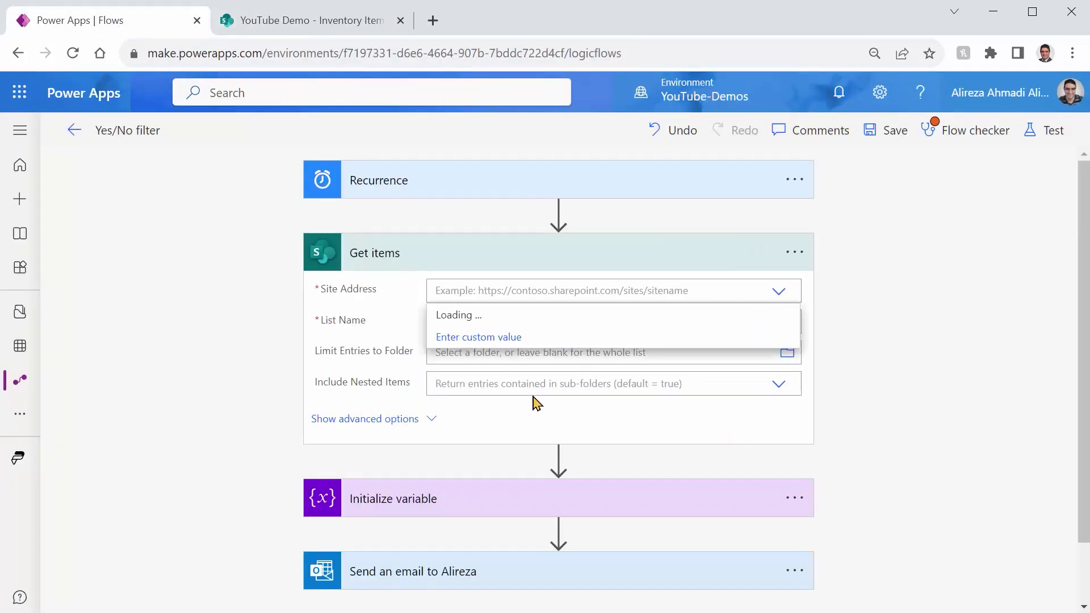
{"action": "left_click", "coordinate": [511, 339]}
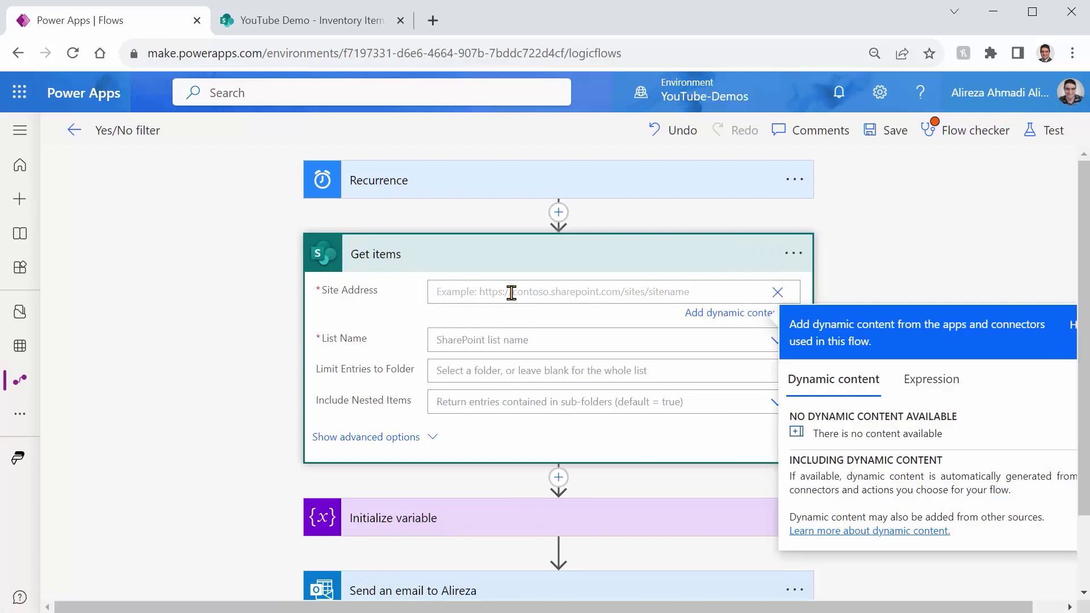
{"action": "key", "text": "ctrl+v"}
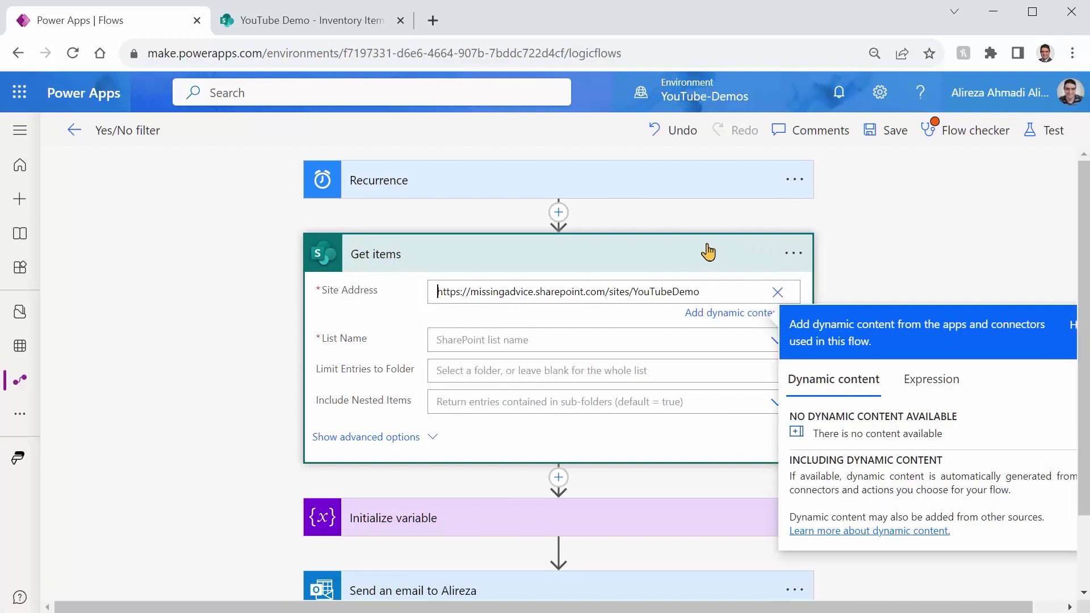
- Choose Inventory Items as the List Name and verify the list in SharePoint
{"action": "left_click", "coordinate": [765, 344]}
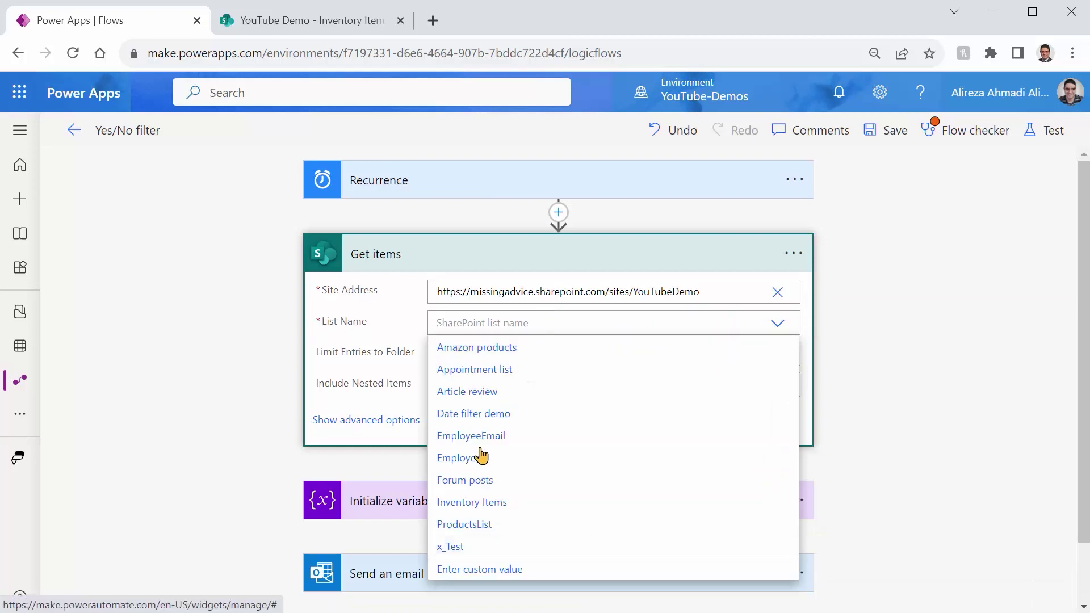
{"action": "left_click", "coordinate": [465, 502]}
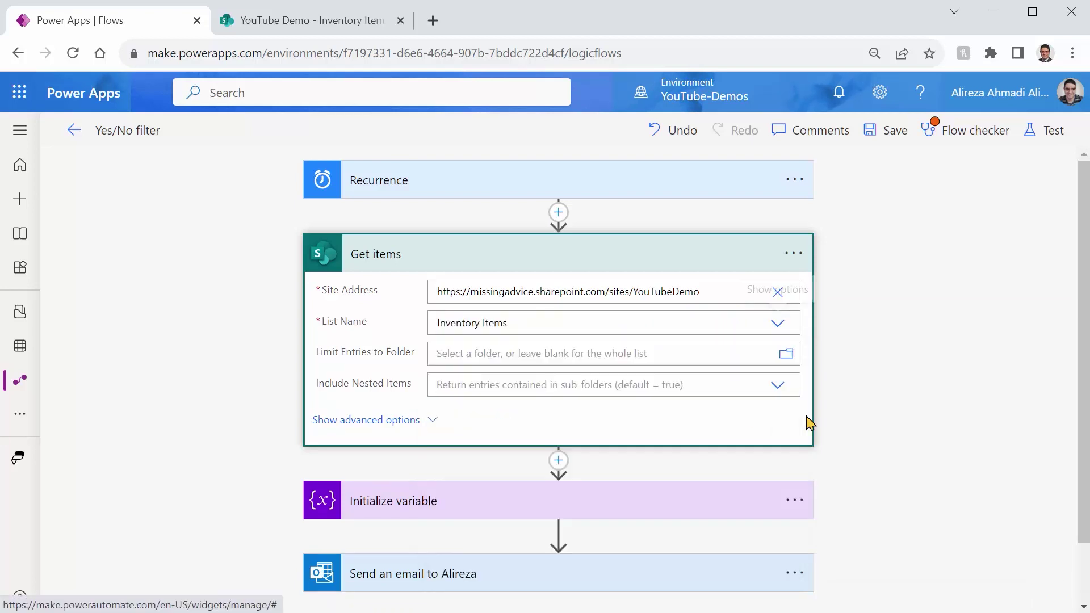
{"action": "left_click", "coordinate": [274, 24]}
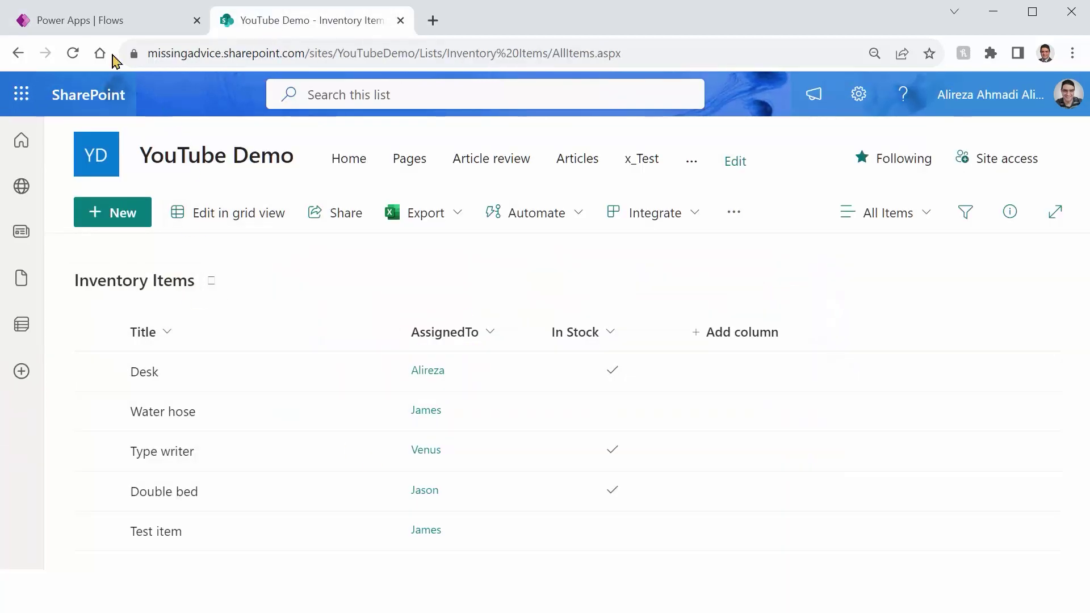
{"action": "left_click", "coordinate": [103, 26]}
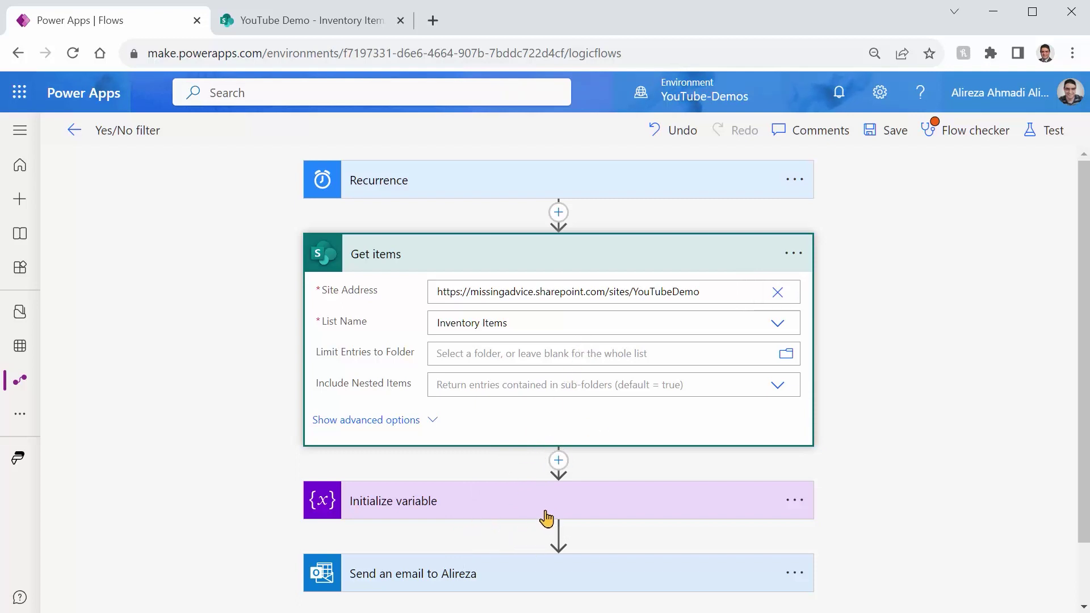
{"action": "mouse_move", "coordinate": [558, 461]}
{"action": "left_click", "coordinate": [558, 465]}
- Insert a Create HTML table (Data Operation) action after Get items
{"action": "left_click", "coordinate": [561, 490]}
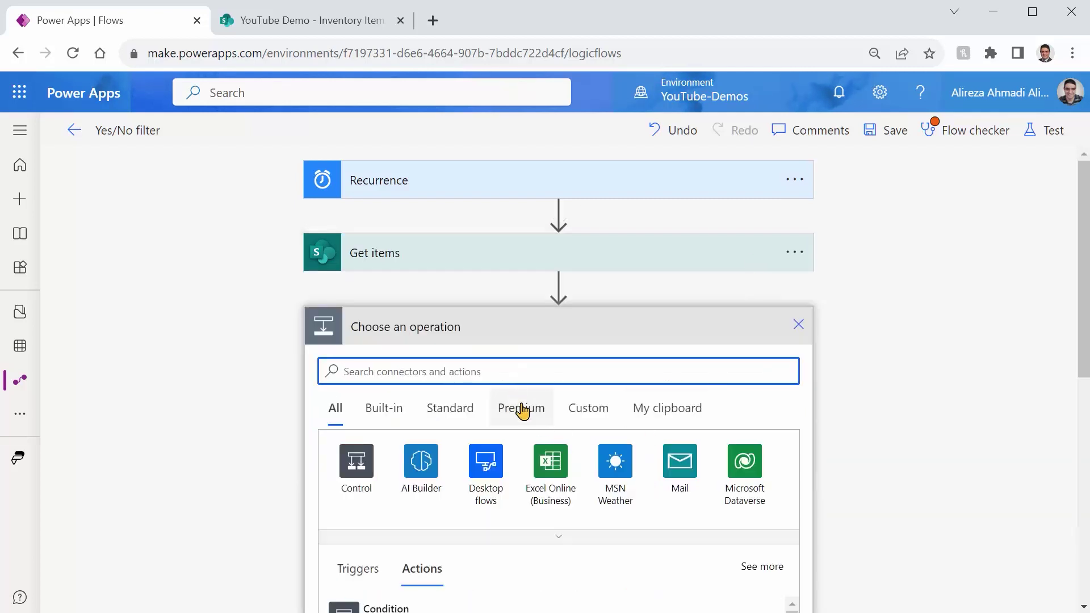
{"action": "type", "text": "HTML"}
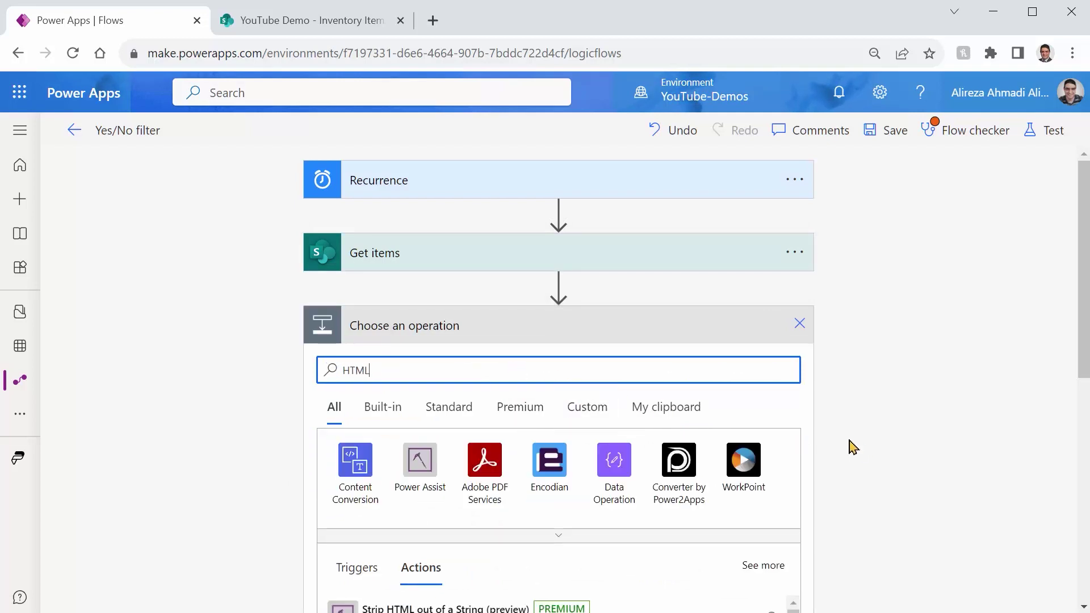
{"action": "scroll", "coordinate": [848, 443], "scroll_direction": "down", "scroll_amount": 3}
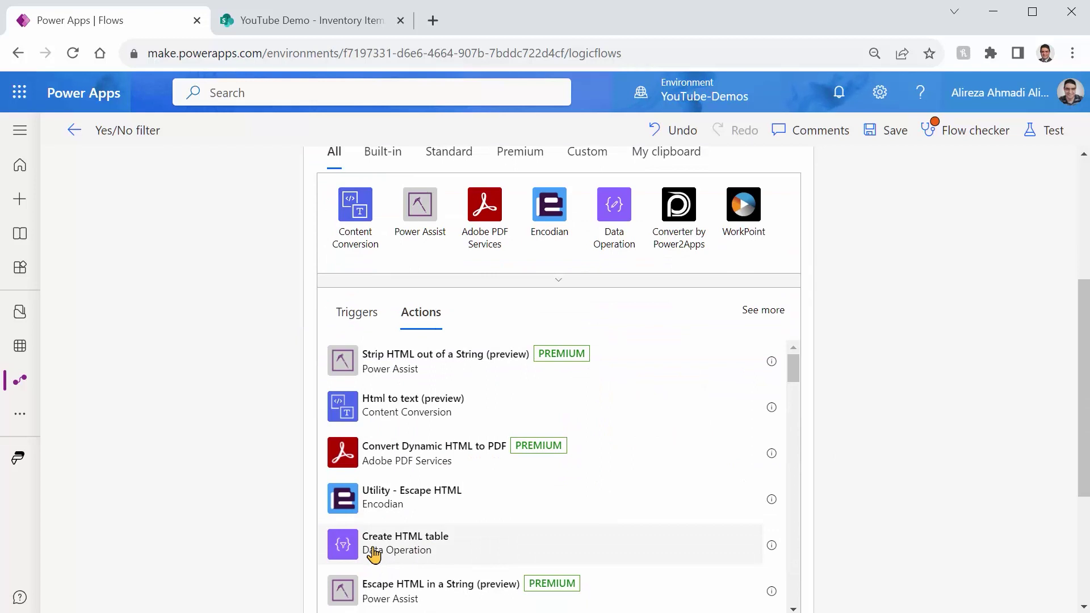
{"action": "left_click", "coordinate": [373, 555]}
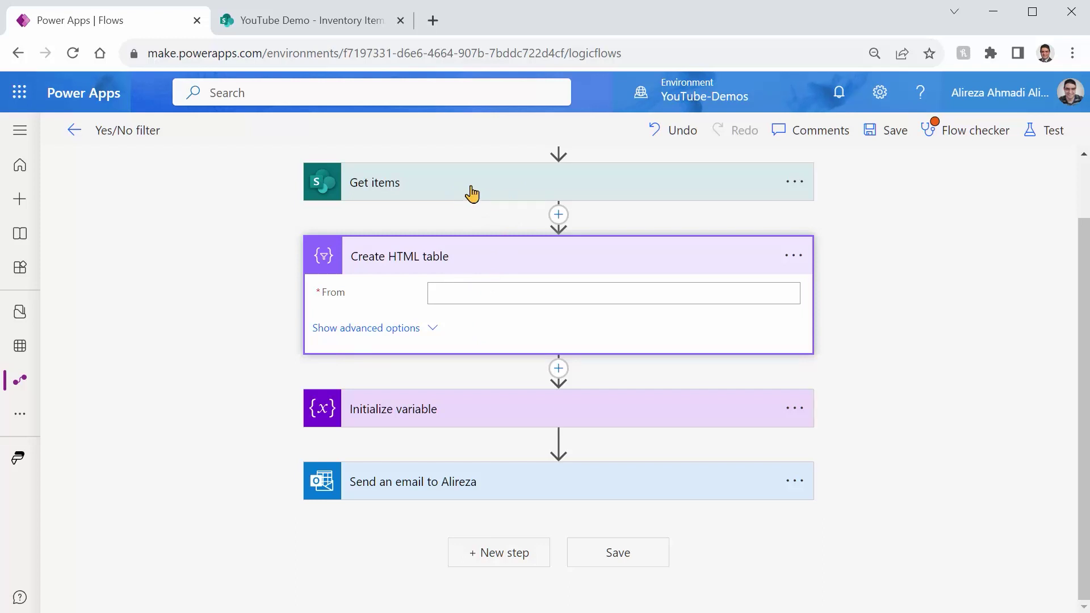
- Insert a Data Operation Select action between Get items and Create HTML table
{"action": "left_click", "coordinate": [558, 215]}
{"action": "left_click", "coordinate": [555, 244]}
{"action": "type", "text": "Select"}
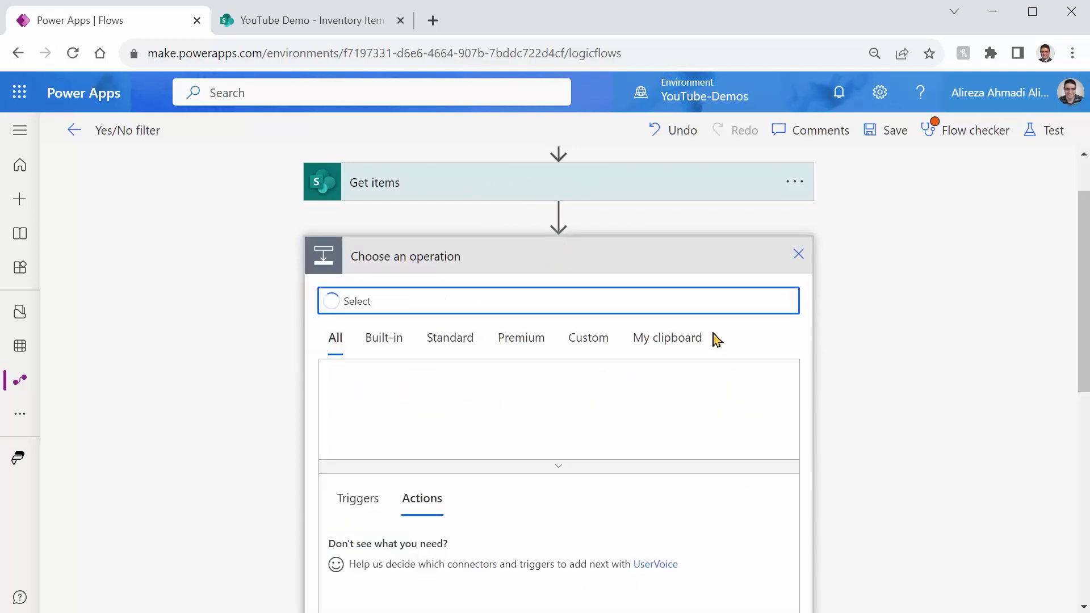
{"action": "left_click", "coordinate": [418, 400]}
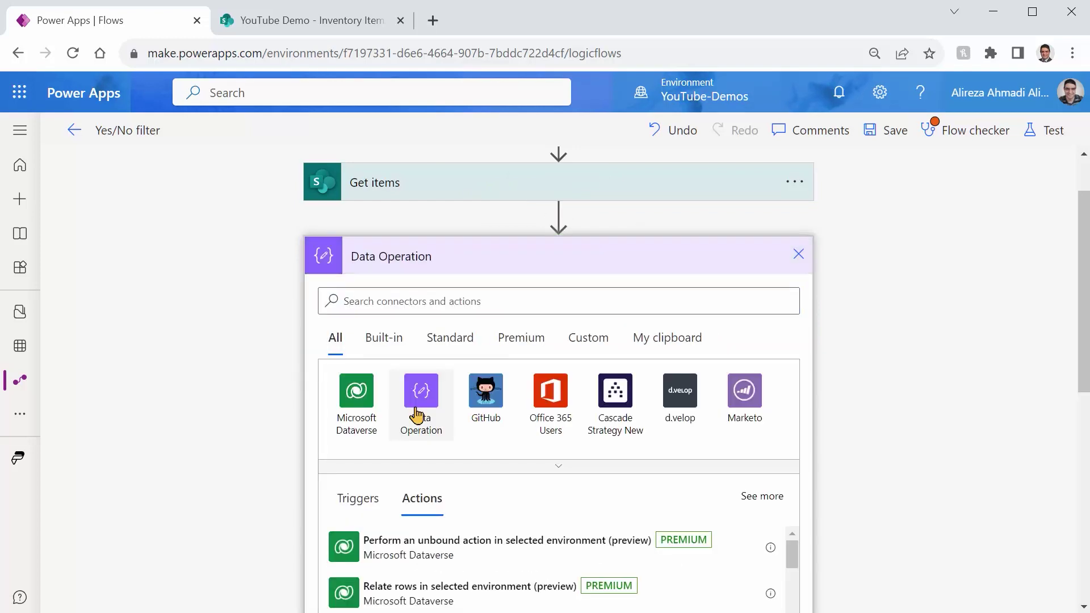
{"action": "scroll", "coordinate": [511, 477], "scroll_direction": "down", "scroll_amount": 4}
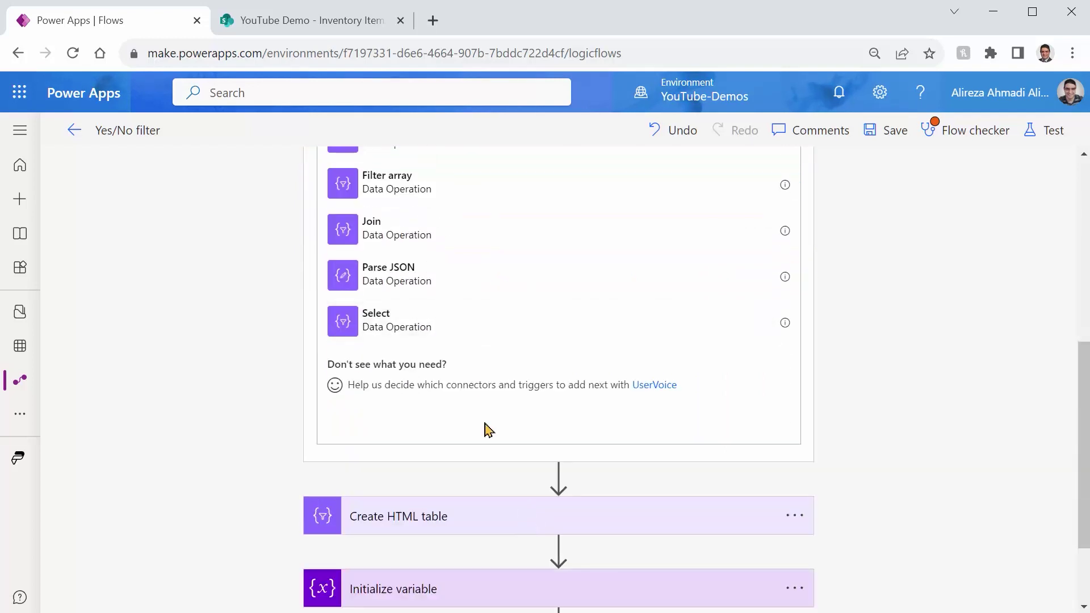
{"action": "left_click", "coordinate": [397, 328]}
{"action": "scroll", "coordinate": [451, 361], "scroll_direction": "up", "scroll_amount": 2}
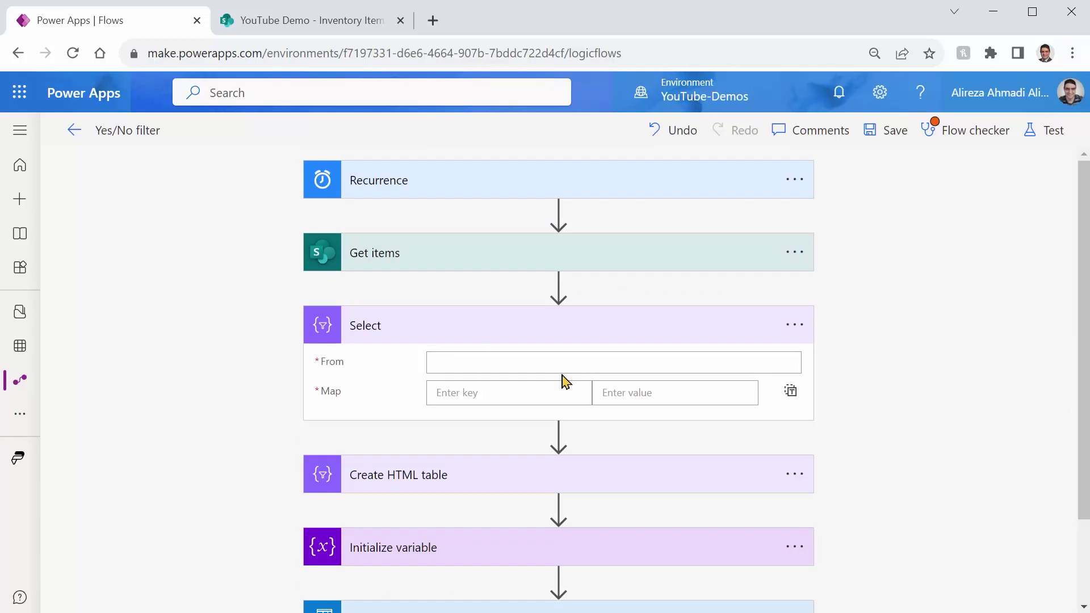
- Set Select's From to Get items' value and begin a Title map key with an expression value
{"action": "left_click", "coordinate": [467, 365]}
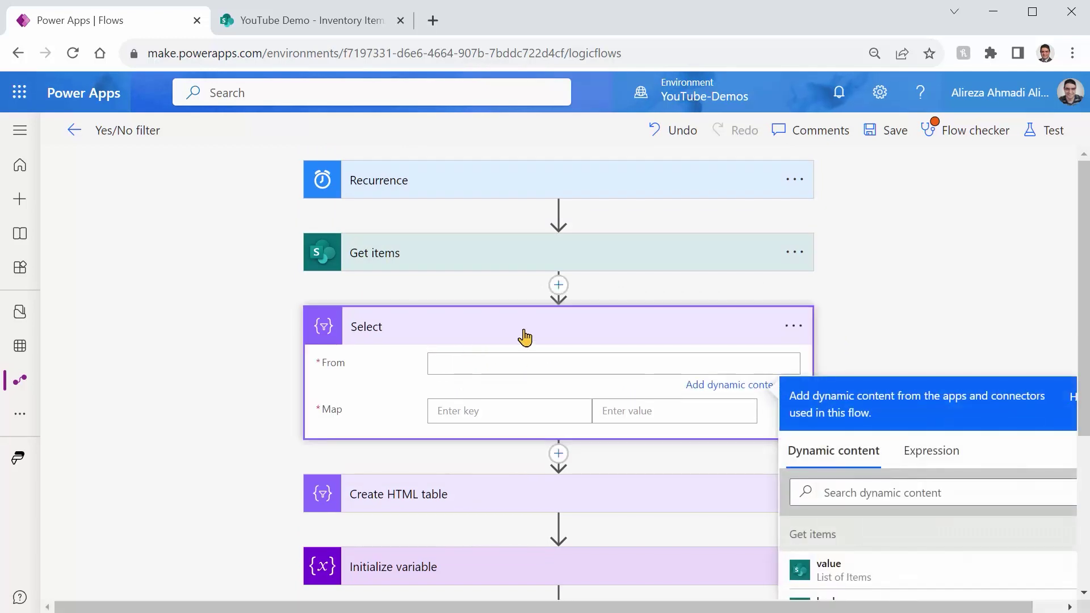
{"action": "scroll", "coordinate": [860, 410], "scroll_direction": "down", "scroll_amount": 2}
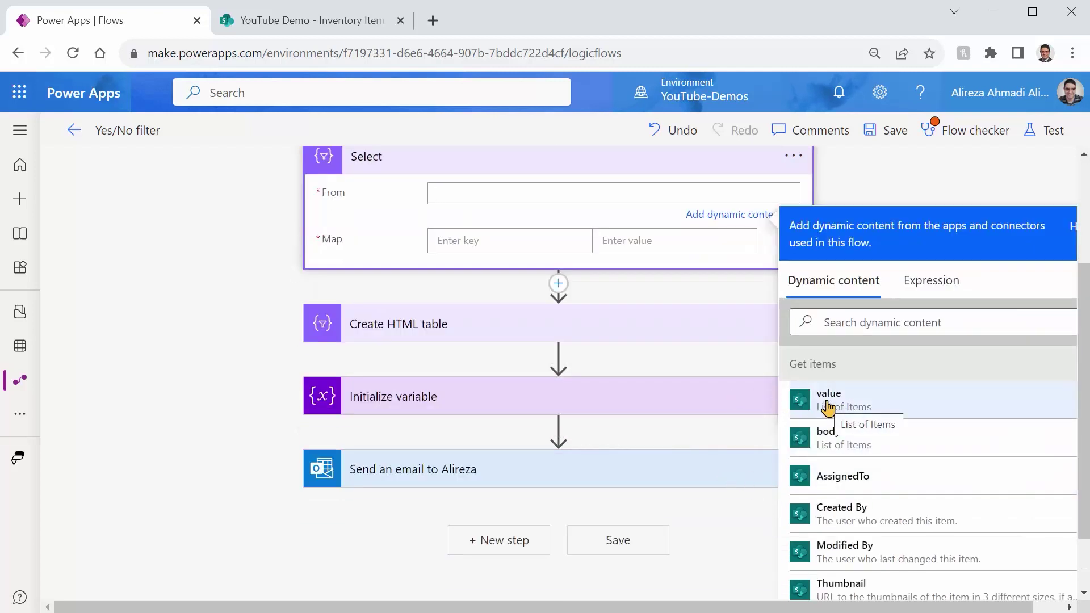
{"action": "left_click", "coordinate": [860, 407]}
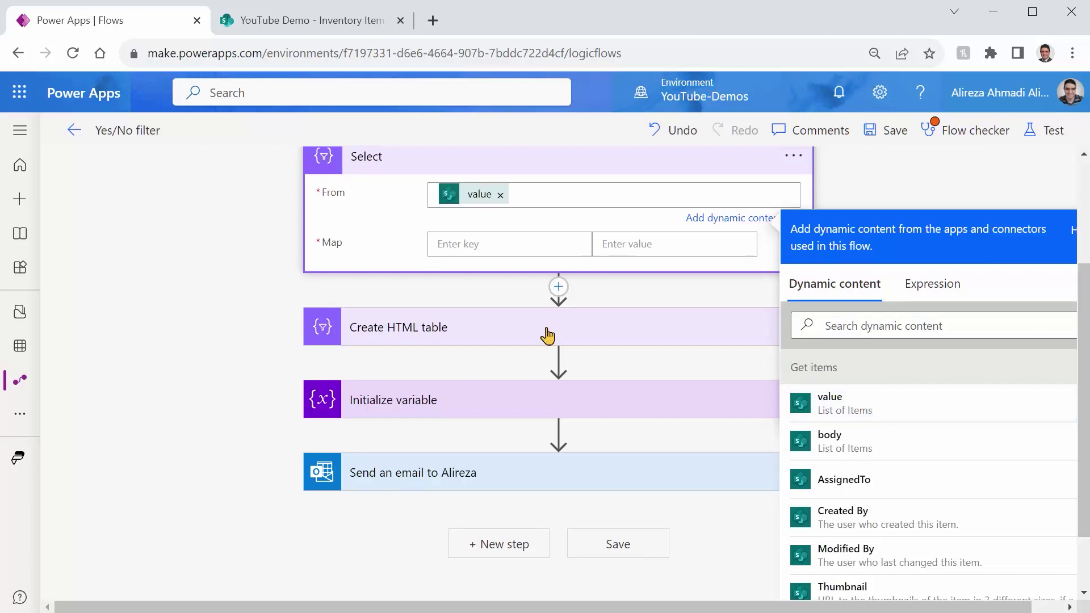
{"action": "scroll", "coordinate": [549, 375], "scroll_direction": "up", "scroll_amount": 2}
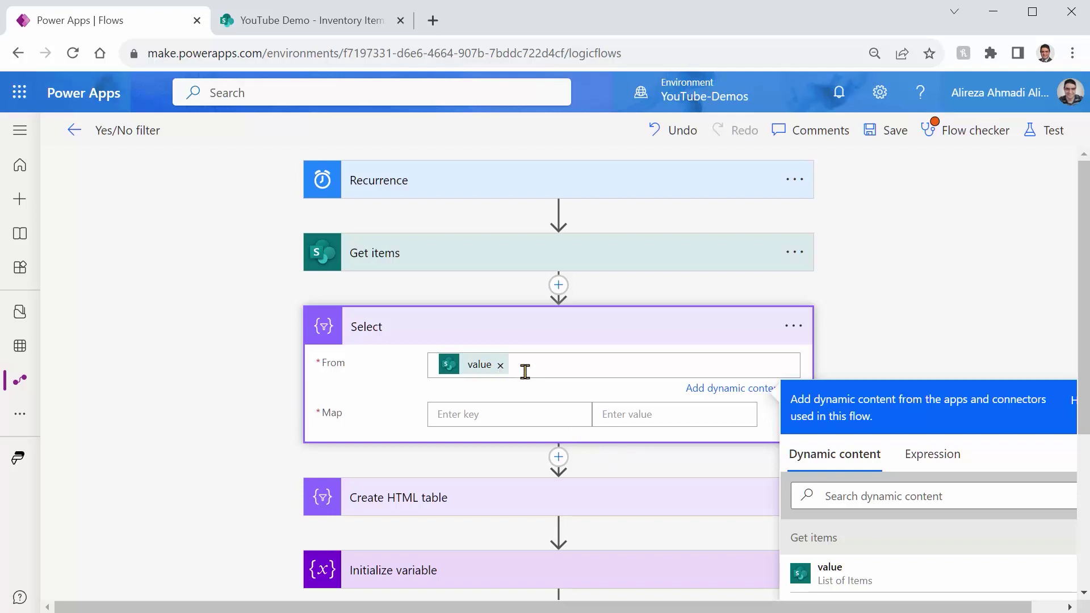
{"action": "left_click", "coordinate": [493, 417]}
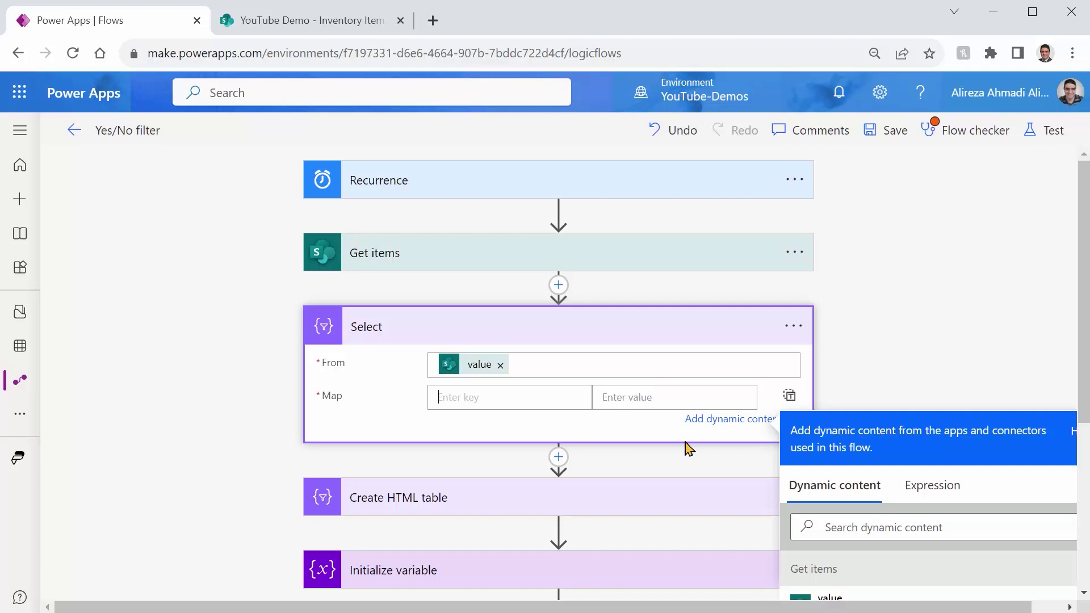
{"action": "type", "text": "Title"}
{"action": "left_click", "coordinate": [644, 400]}
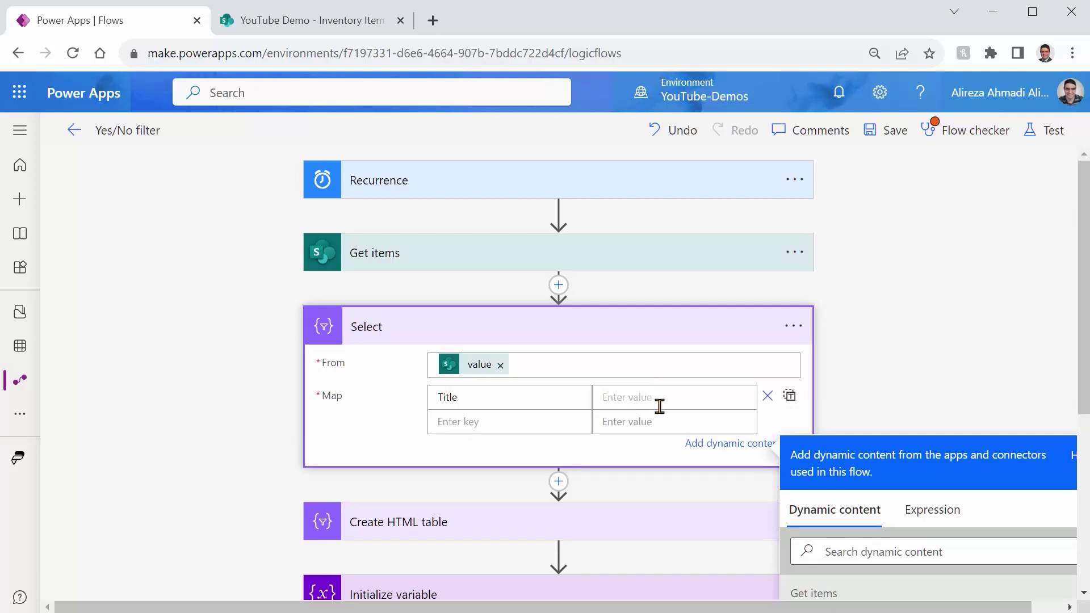
{"action": "left_click", "coordinate": [920, 511]}
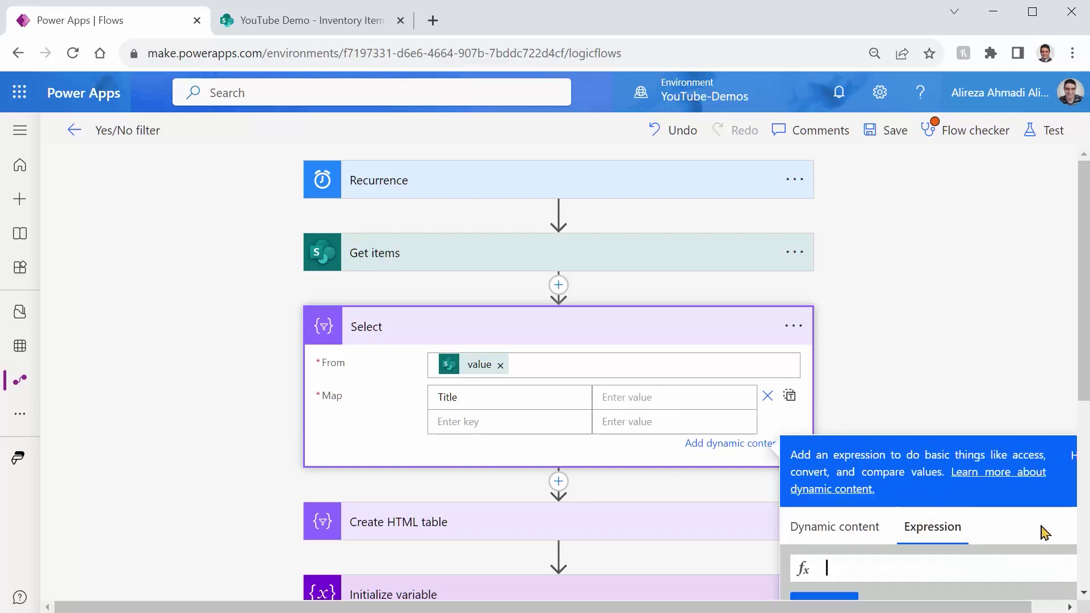
{"action": "scroll", "coordinate": [1014, 492], "scroll_direction": "down", "scroll_amount": 2}
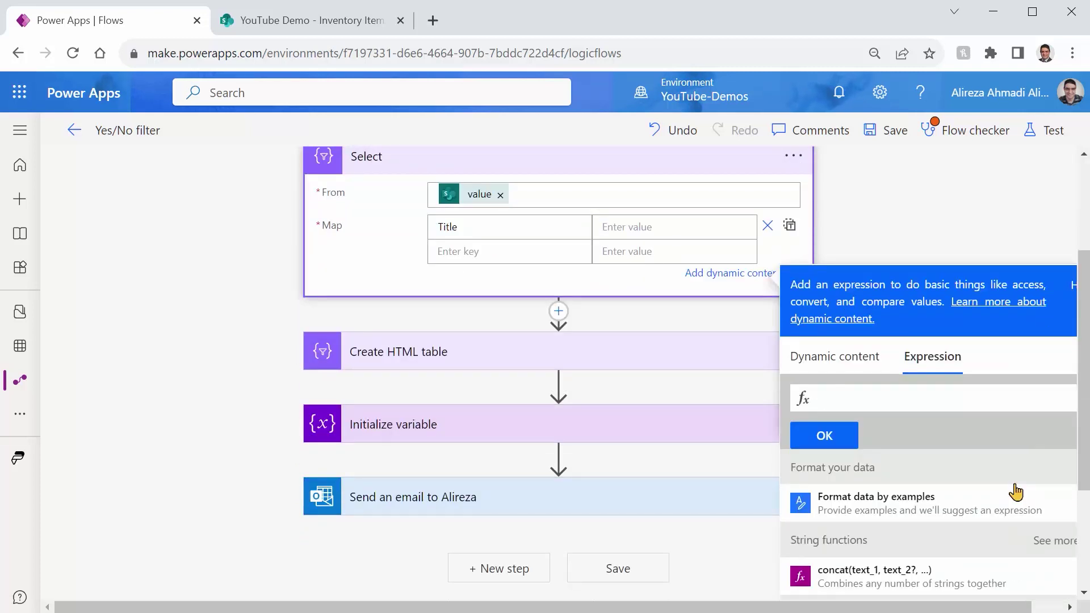
{"action": "type", "text": "item()."}
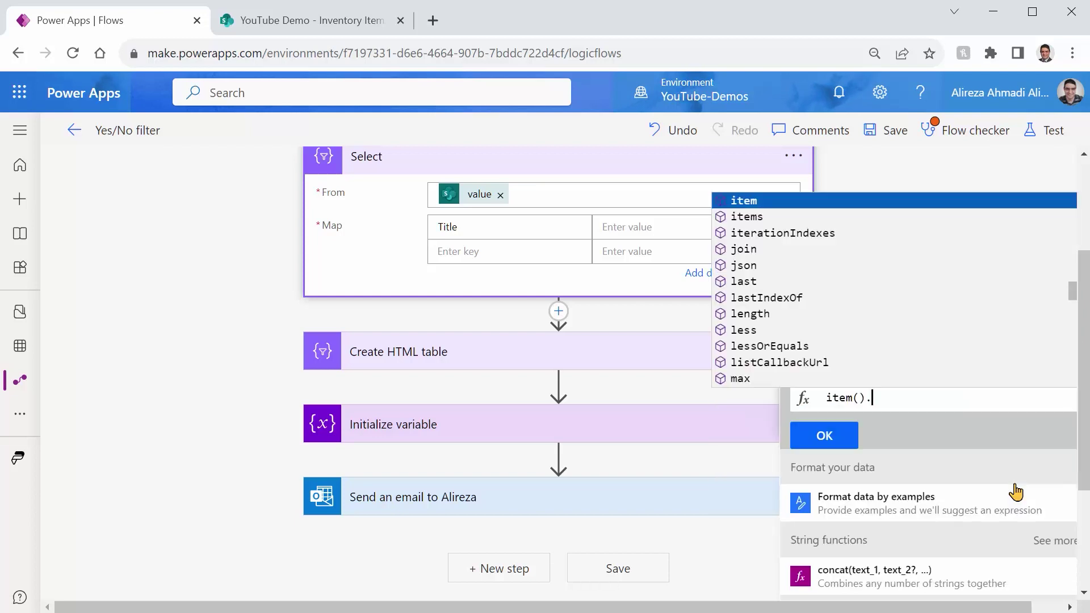
{"action": "type", "text": "Tit"}
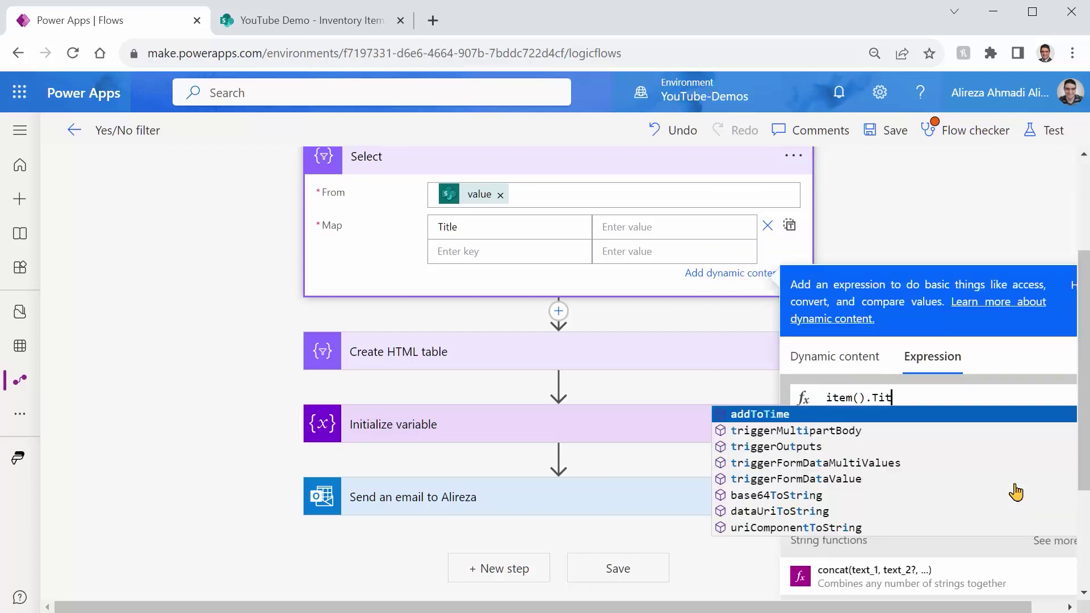
{"action": "type", "text": "le"}
- Map the key to the item().Title expression and rename the key to ProductTitle
{"action": "left_click", "coordinate": [332, 26]}
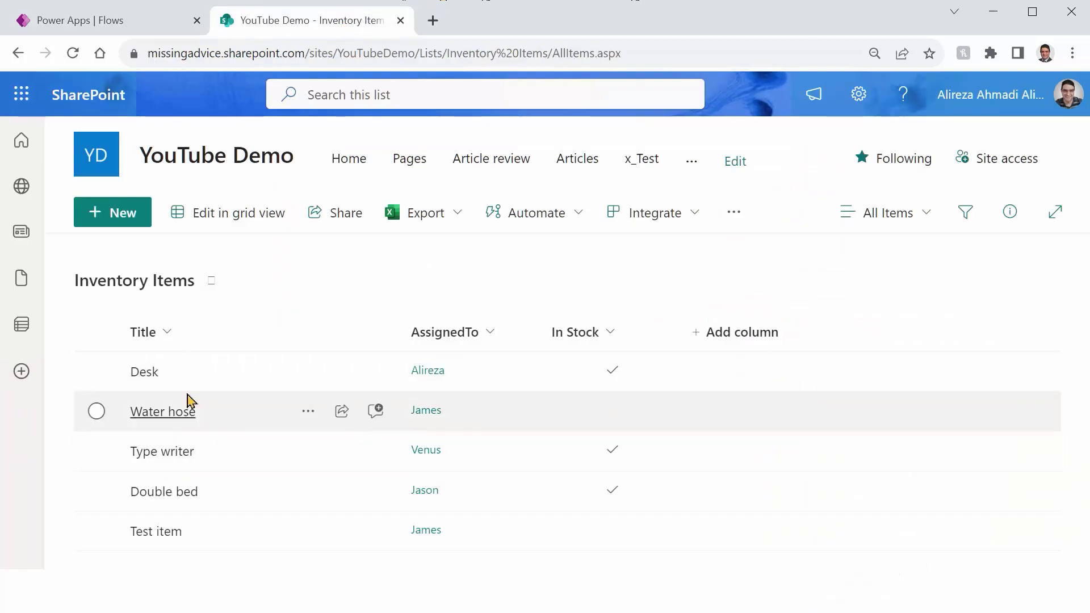
{"action": "left_click", "coordinate": [97, 26]}
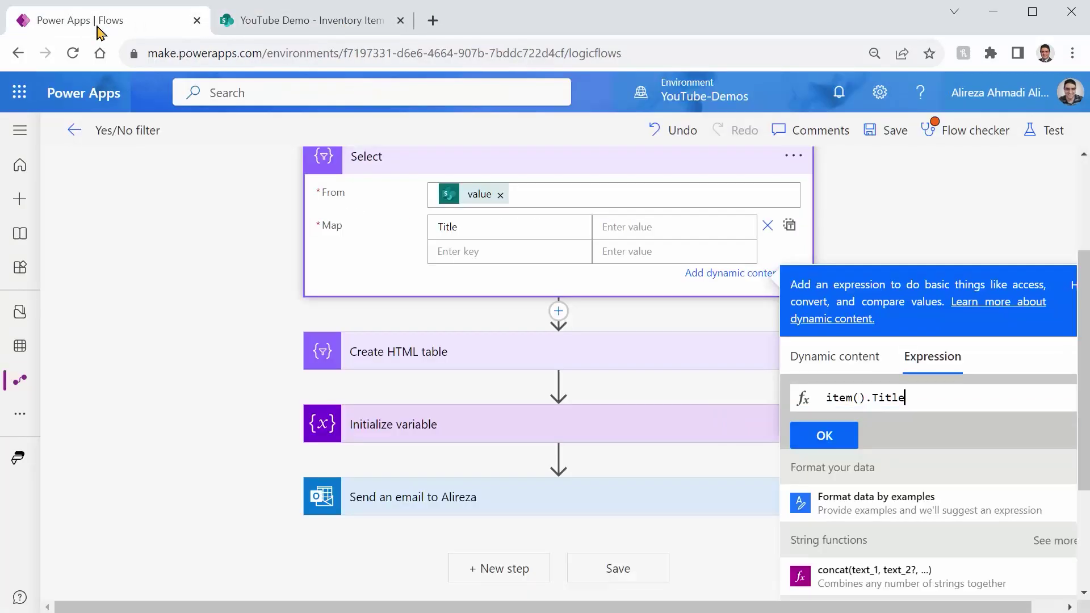
{"action": "left_click", "coordinate": [830, 439]}
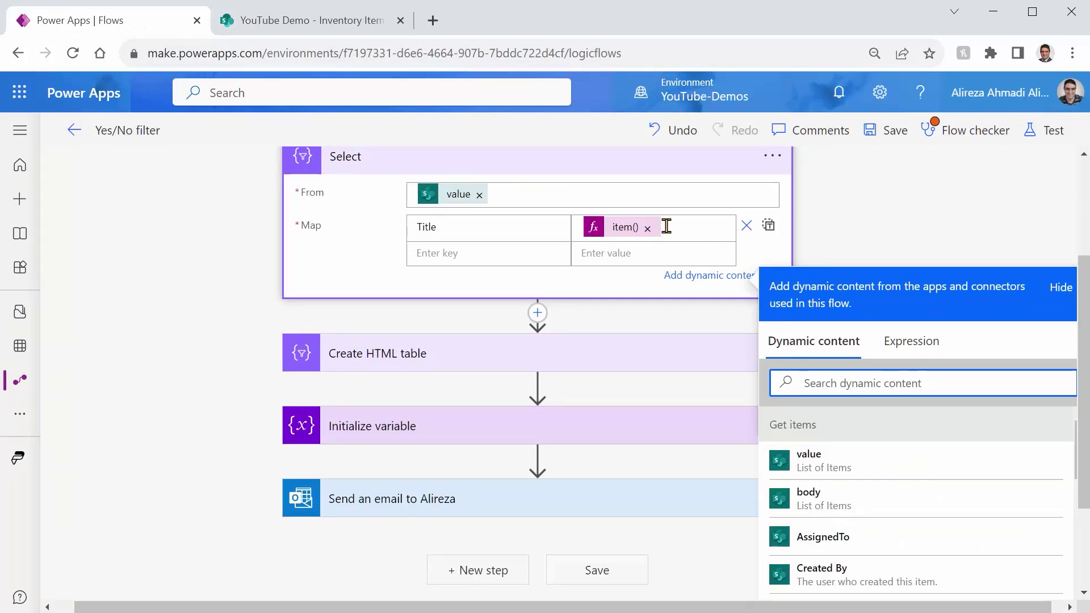
{"action": "left_click", "coordinate": [334, 20]}
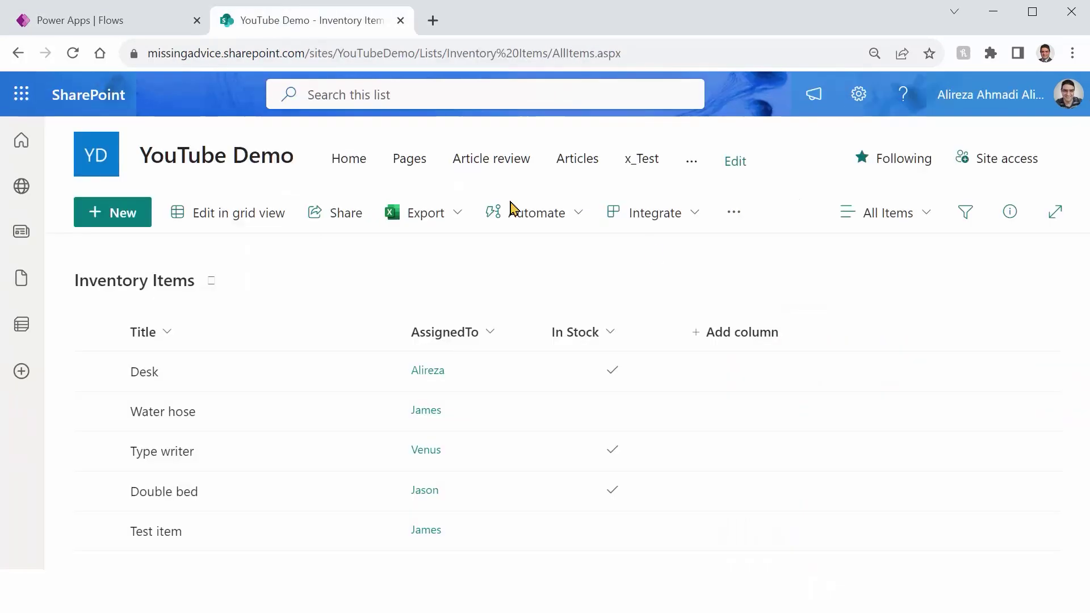
{"action": "left_click", "coordinate": [62, 24]}
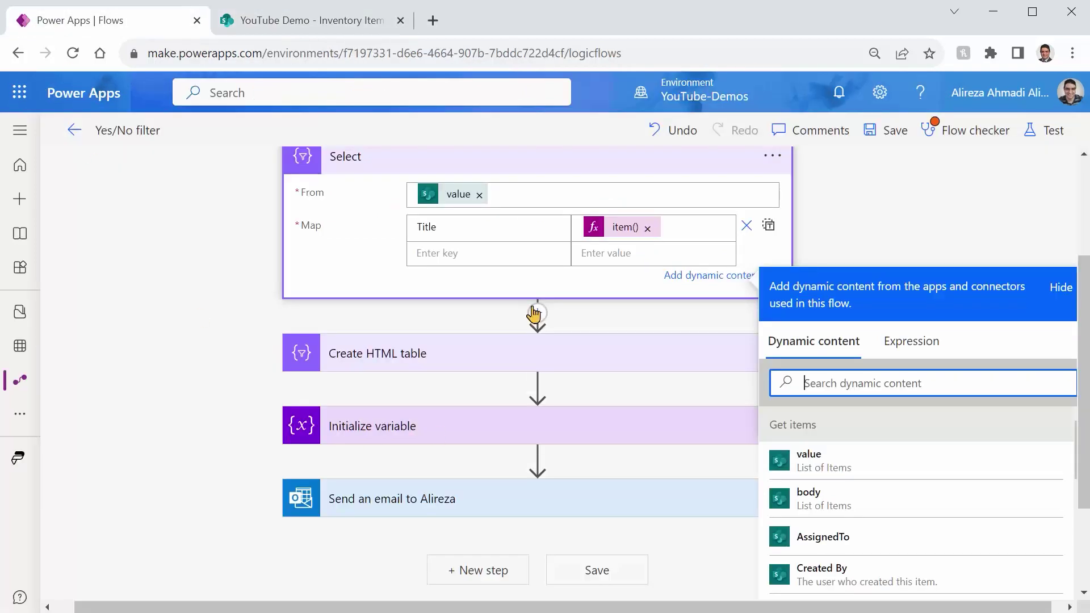
{"action": "left_click", "coordinate": [772, 275]}
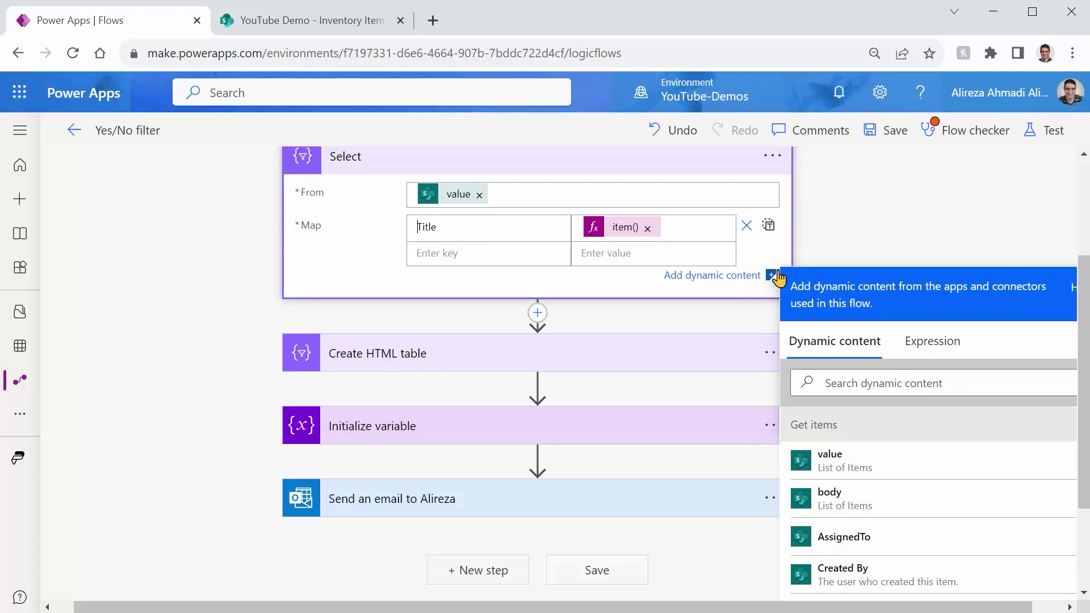
{"action": "left_click", "coordinate": [463, 230]}
{"action": "type", "text": "Produ"}
{"action": "key", "text": "BackSpace"}
- Rename the Select step to 'Select Product Titles'
{"action": "left_click", "coordinate": [547, 357]}
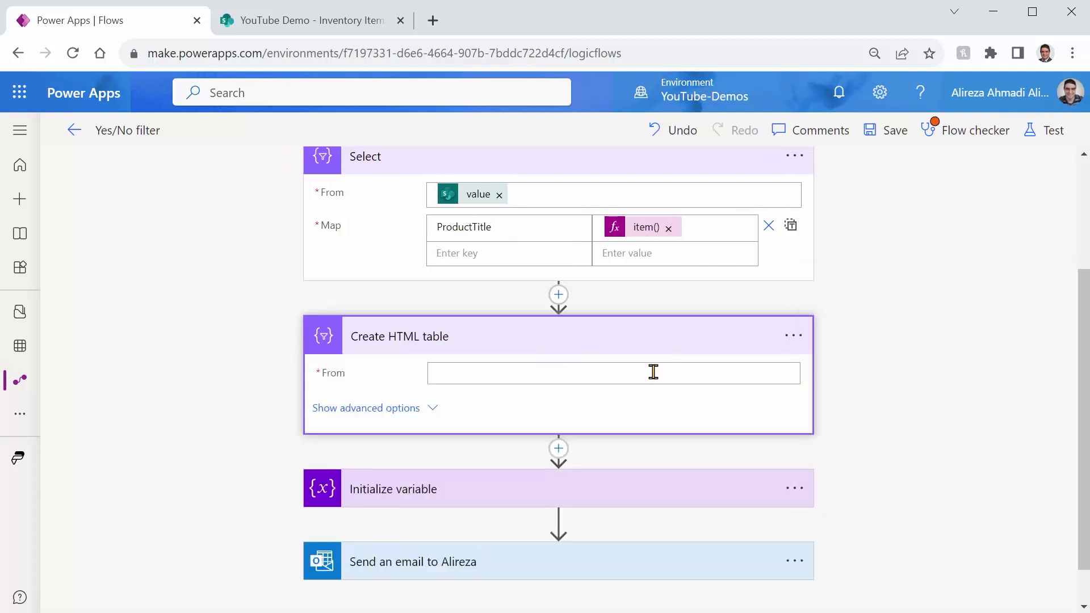
{"action": "scroll", "coordinate": [462, 316], "scroll_direction": "up", "scroll_amount": 1}
{"action": "scroll", "coordinate": [426, 353], "scroll_direction": "up", "scroll_amount": 1}
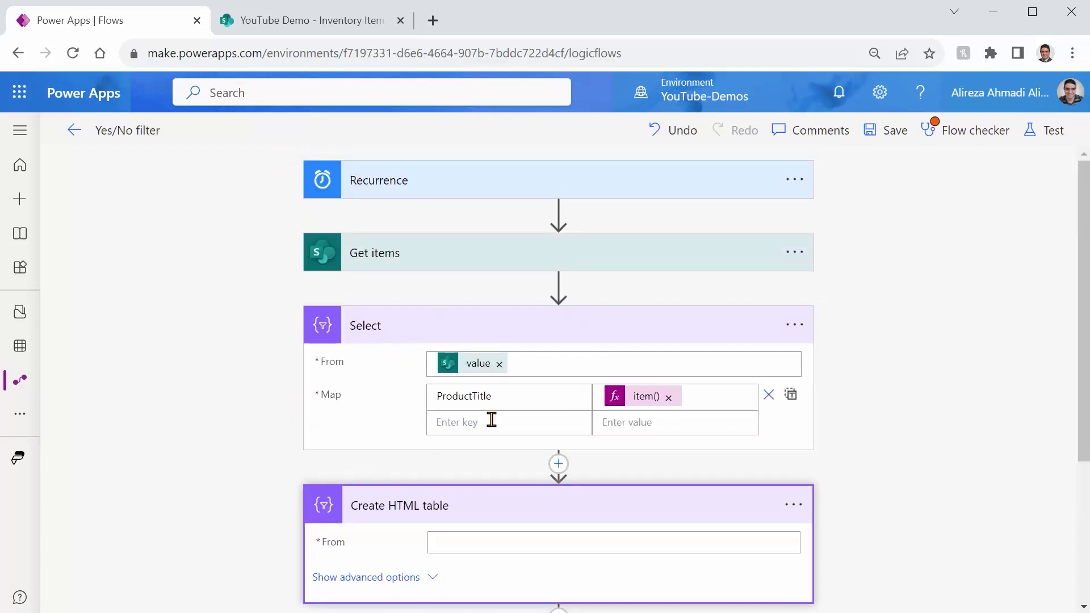
{"action": "left_click", "coordinate": [795, 334]}
{"action": "left_click", "coordinate": [873, 390]}
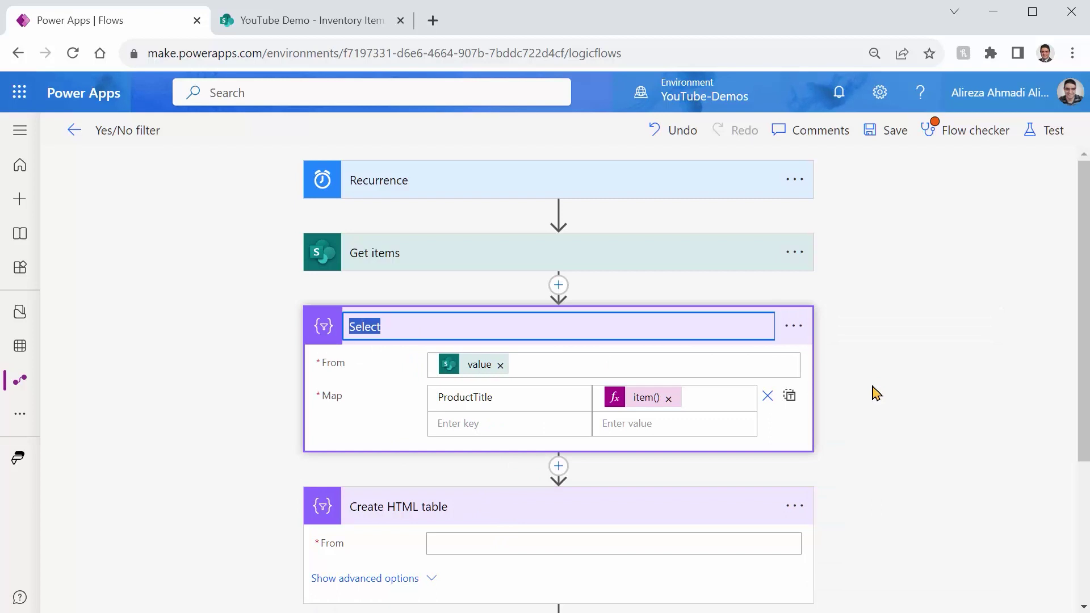
{"action": "key", "text": "End"}
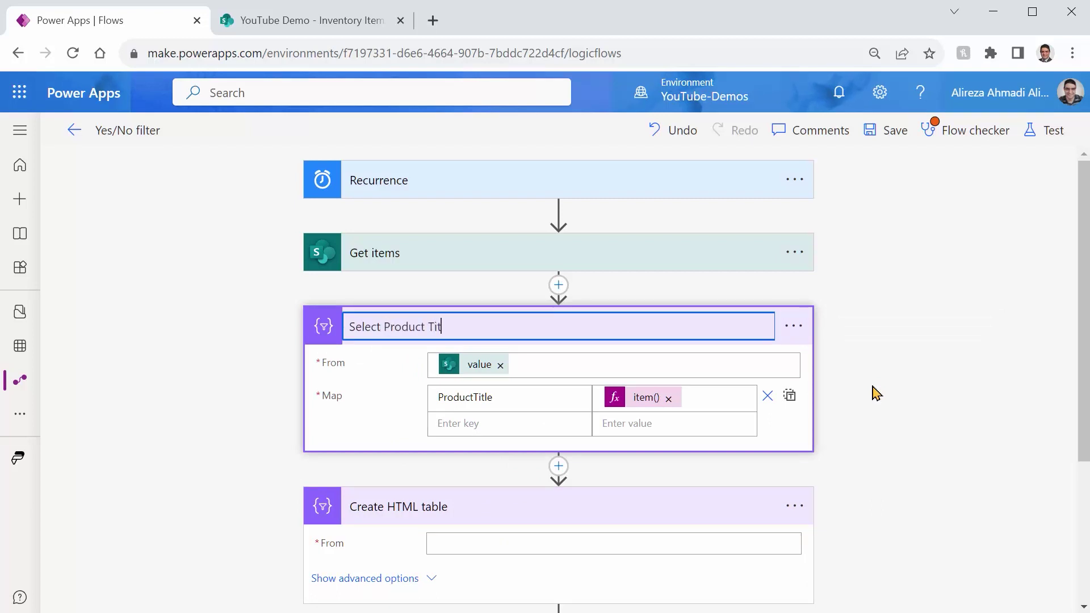
{"action": "type", "text": "les"}
{"action": "key", "text": "Return"}
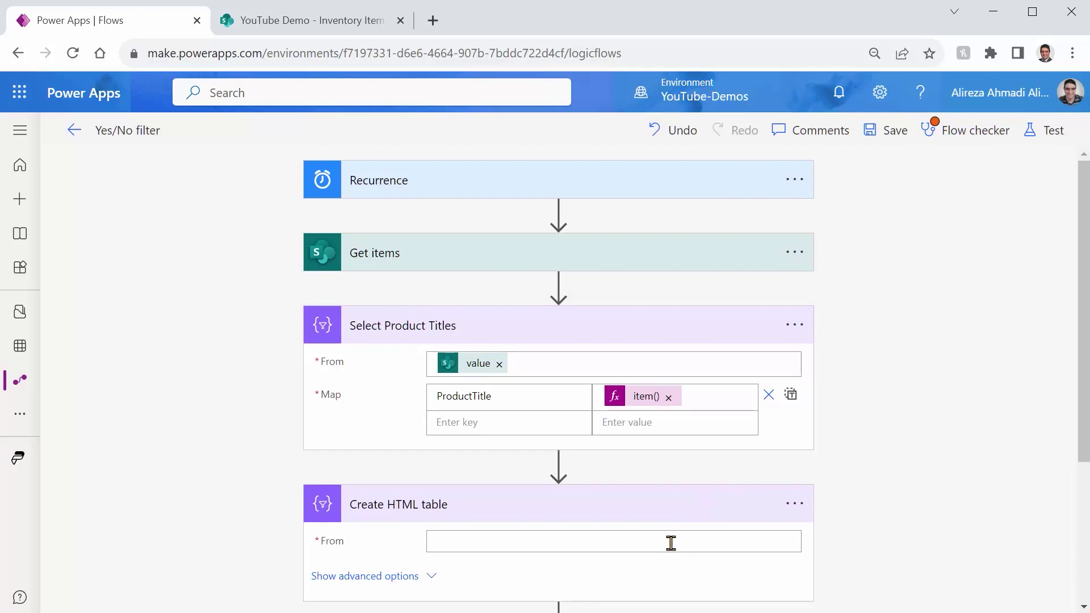
- Set Create HTML table's From to the Select Product Titles Output
{"action": "left_click", "coordinate": [671, 542]}
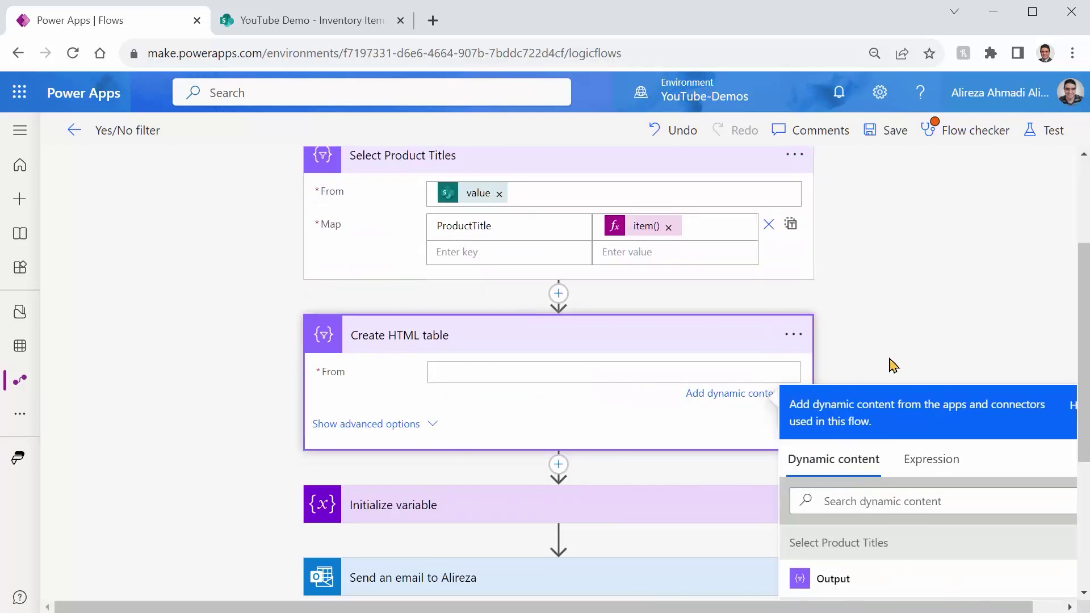
{"action": "left_click", "coordinate": [833, 579]}
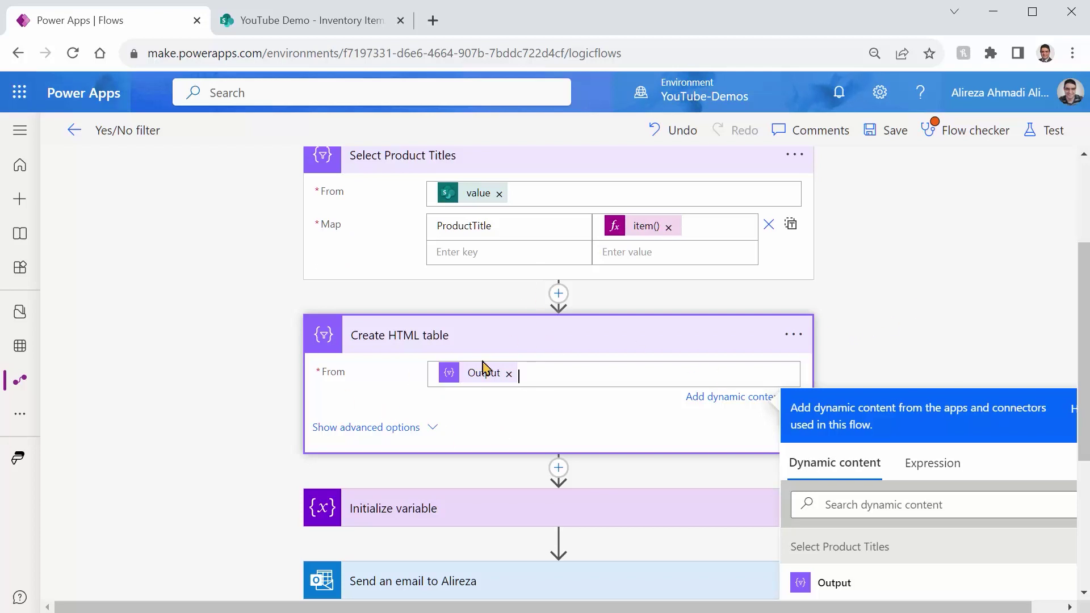
{"action": "scroll", "coordinate": [610, 417], "scroll_direction": "down", "scroll_amount": 2}
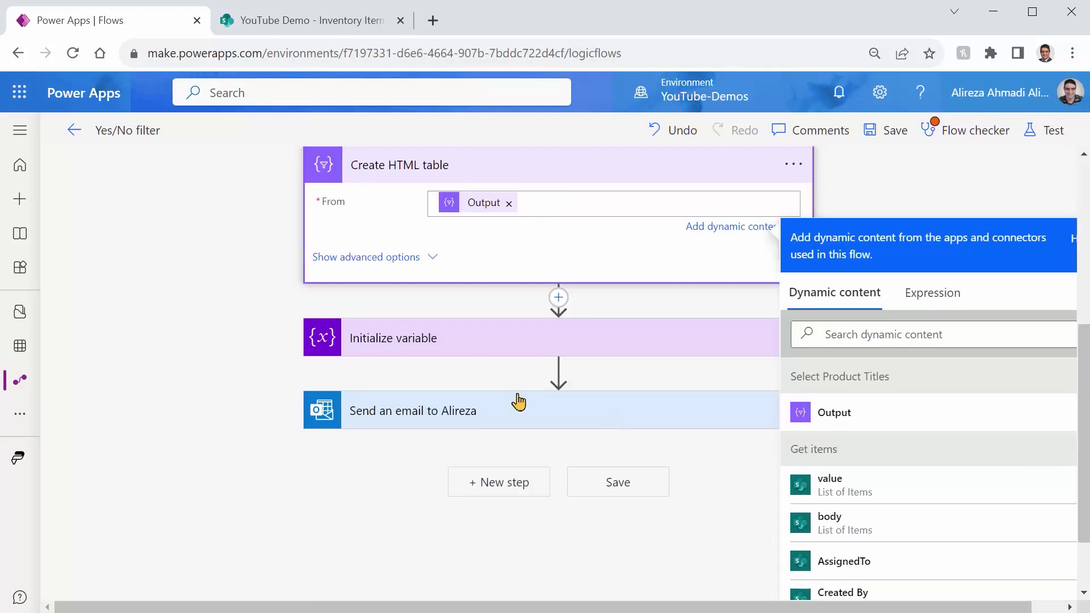
- Replace the var_emailbody value with a <p> greeting paragraph followed by the Create HTML table Output
{"action": "left_click", "coordinate": [521, 349]}
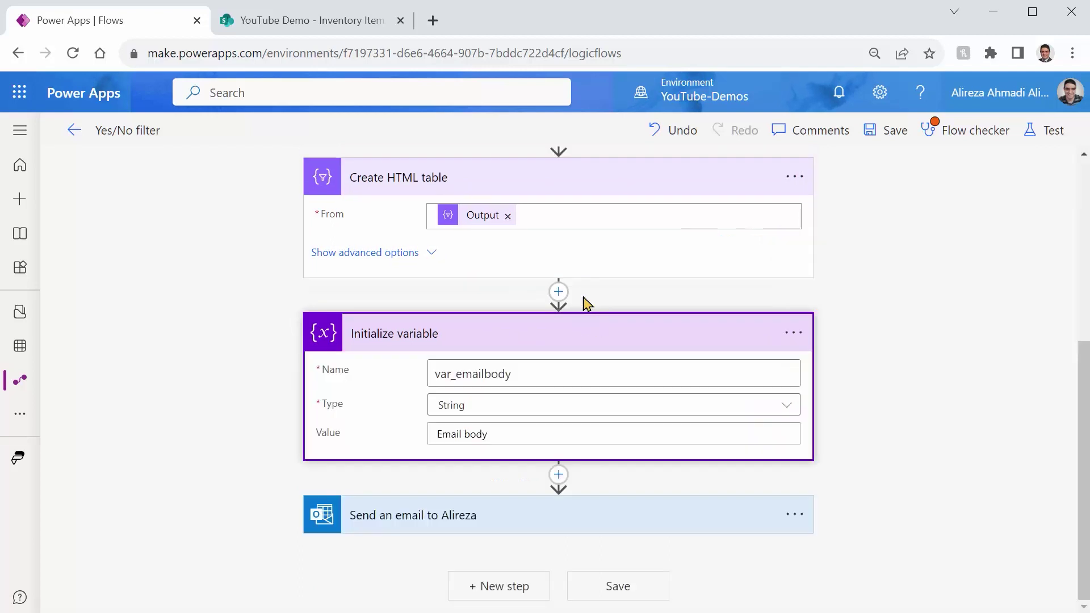
{"action": "left_click", "coordinate": [467, 434]}
{"action": "key", "text": "ctrl+a"}
{"action": "key", "text": "BackSpace"}
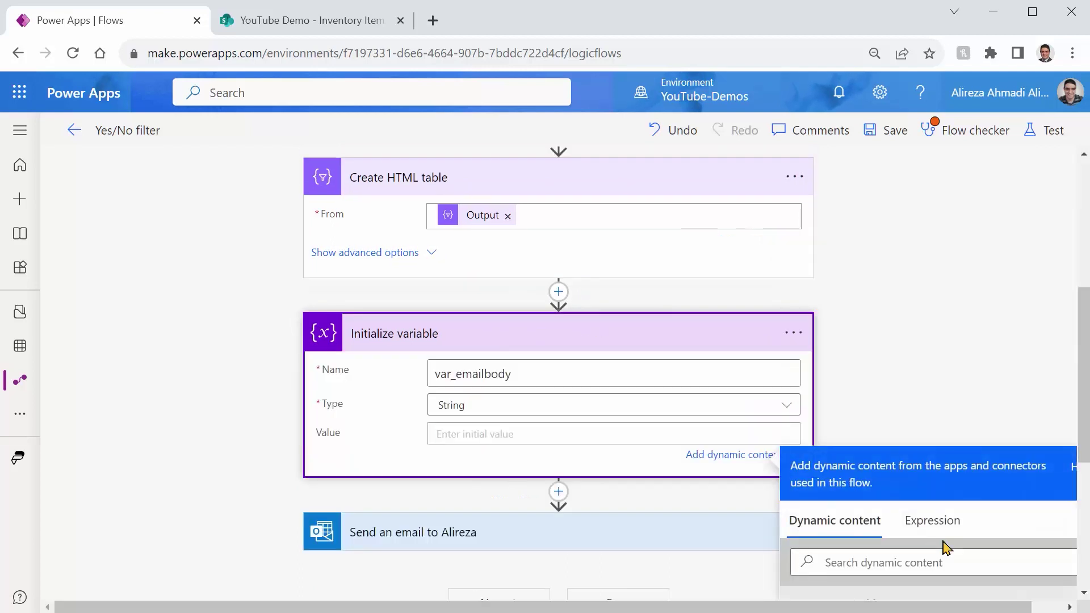
{"action": "type", "text": "Hi"}
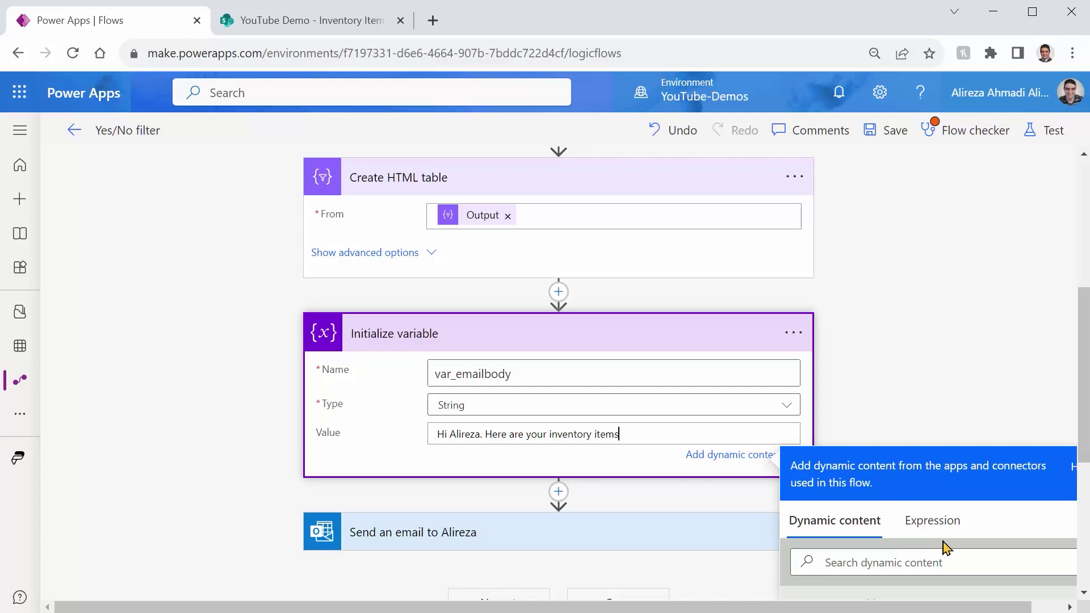
{"action": "type", "text": "<>"}
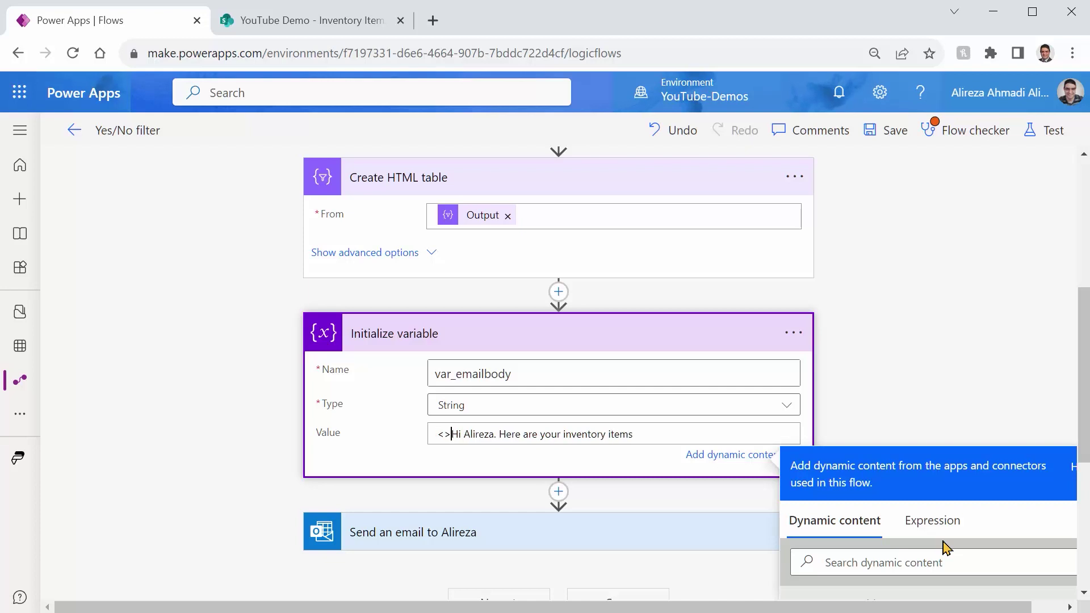
{"action": "type", "text": "p"}
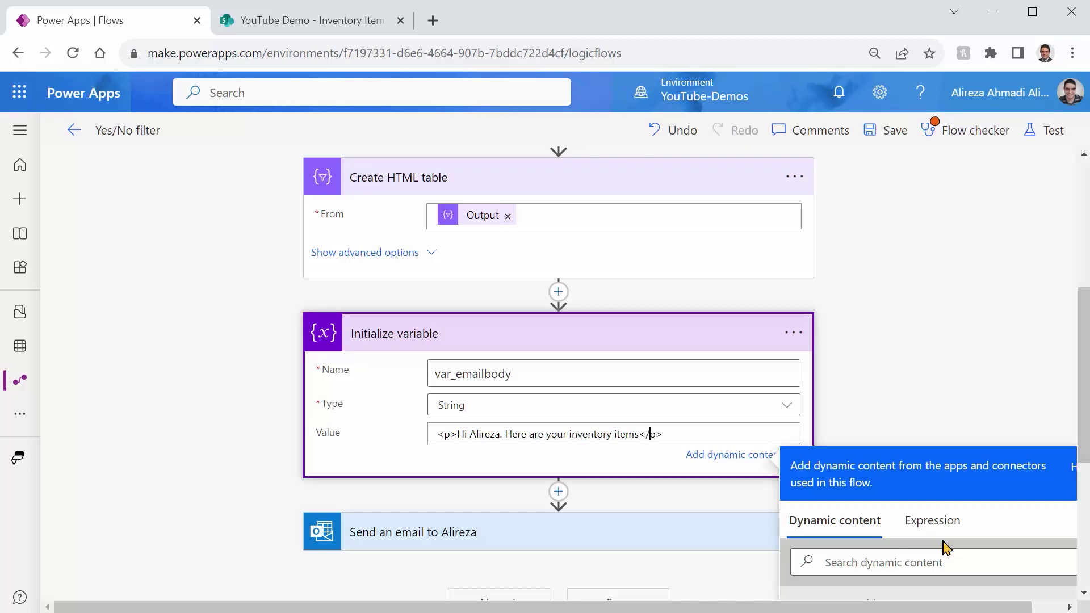
{"action": "key", "text": "End"}
{"action": "key", "text": "Return"}
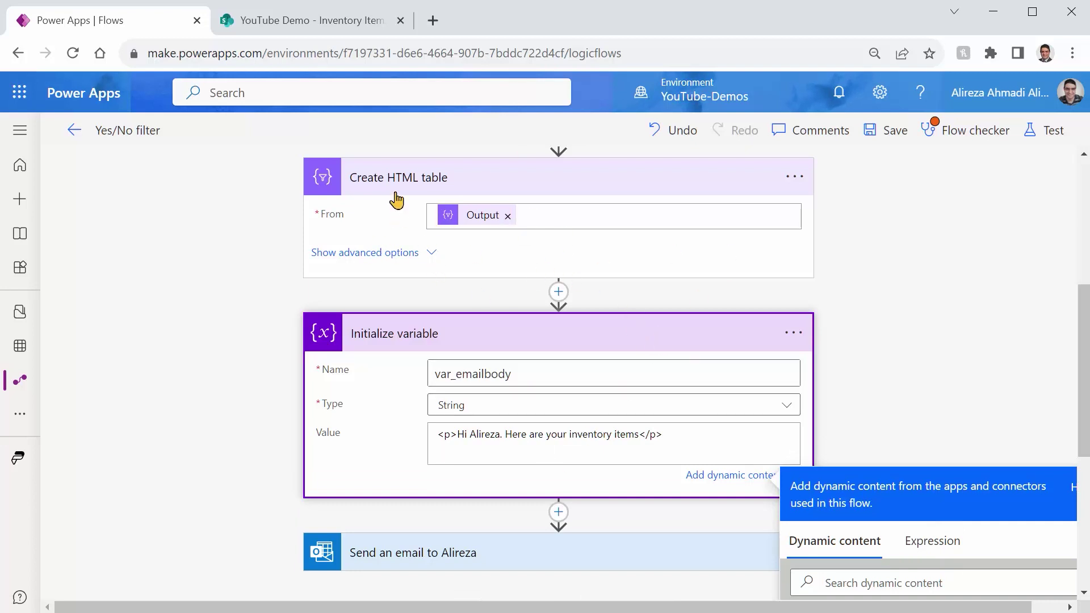
{"action": "scroll", "coordinate": [698, 281], "scroll_direction": "down", "scroll_amount": 3}
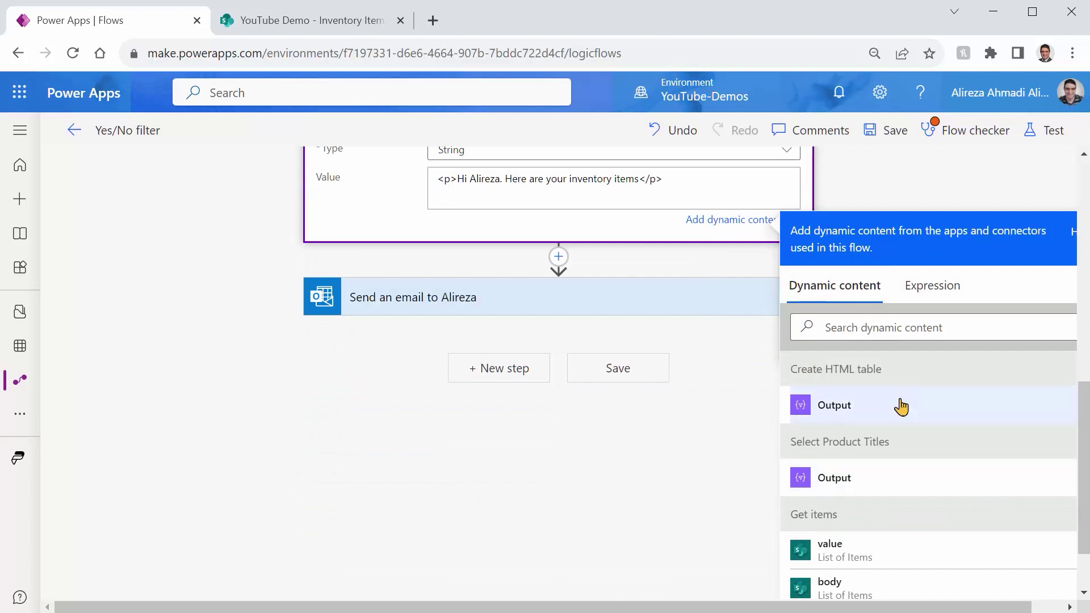
{"action": "left_click", "coordinate": [834, 405]}
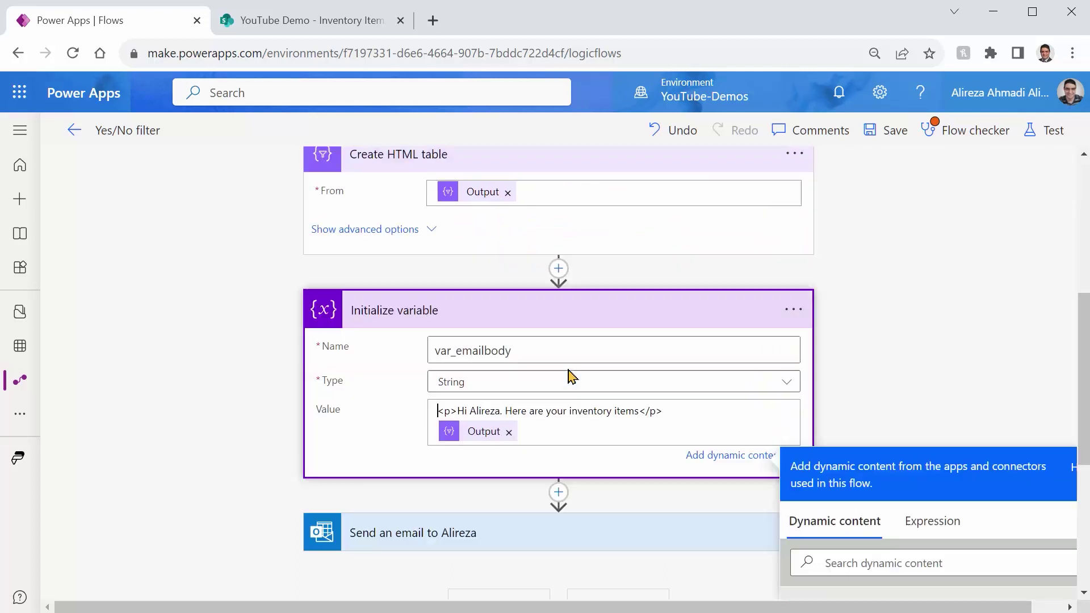
{"action": "scroll", "coordinate": [570, 378], "scroll_direction": "up", "scroll_amount": 3}
{"action": "scroll", "coordinate": [590, 576], "scroll_direction": "down", "scroll_amount": 1}
{"action": "scroll", "coordinate": [587, 533], "scroll_direction": "down", "scroll_amount": 2}
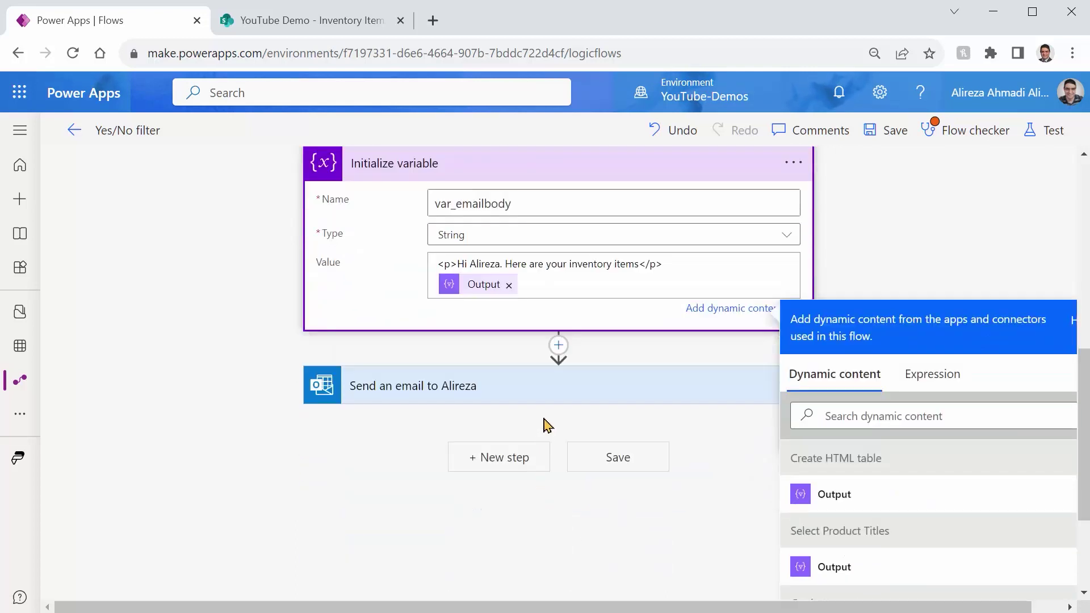
{"action": "left_click", "coordinate": [535, 394]}
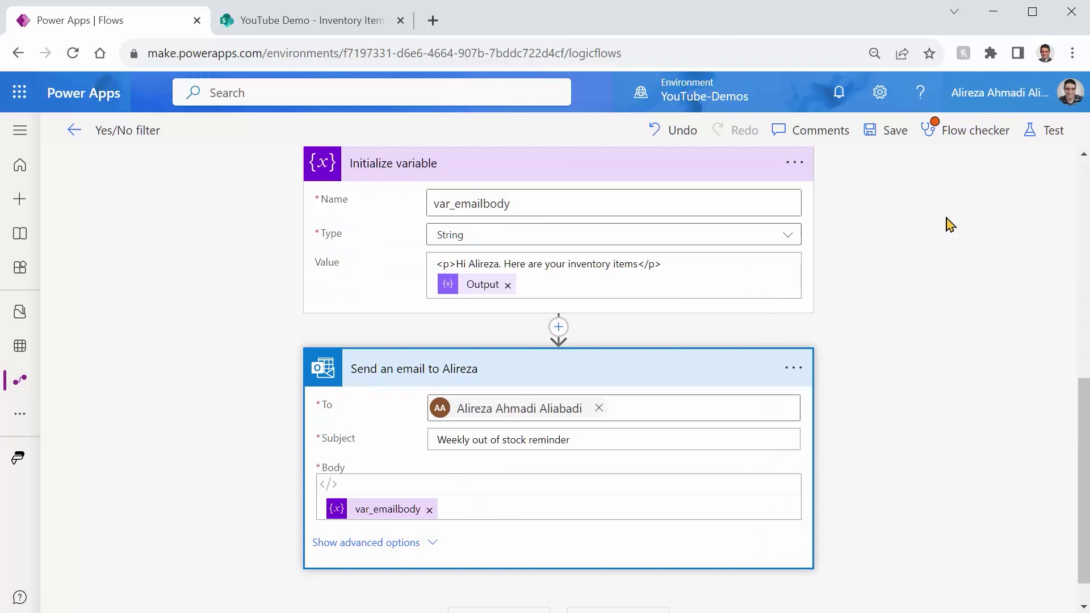
- Save the flow and run a manual test of it
{"action": "left_click", "coordinate": [881, 140]}
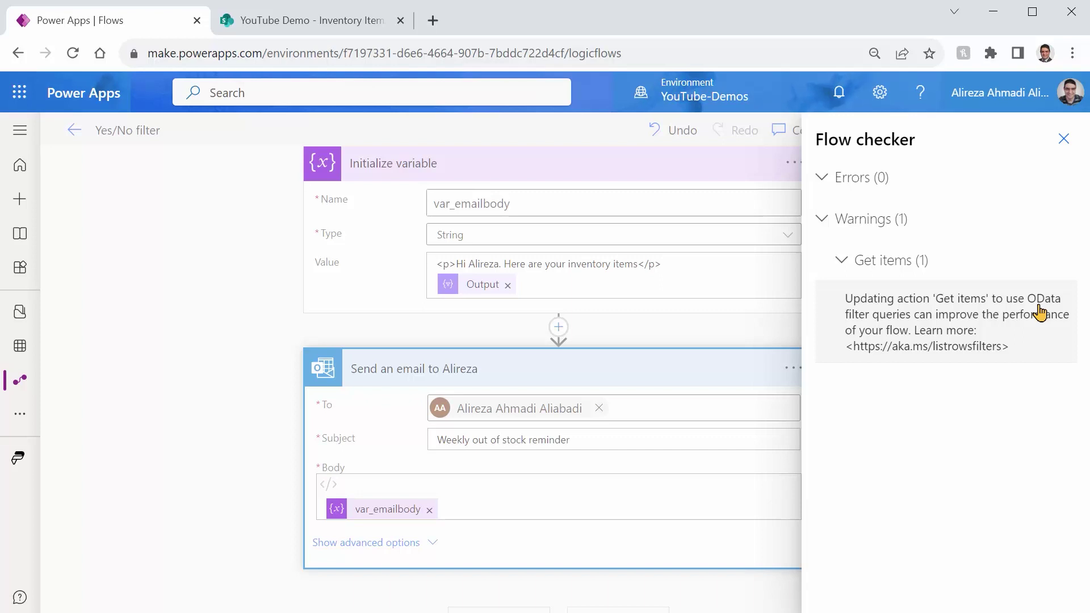
{"action": "left_click", "coordinate": [1063, 140]}
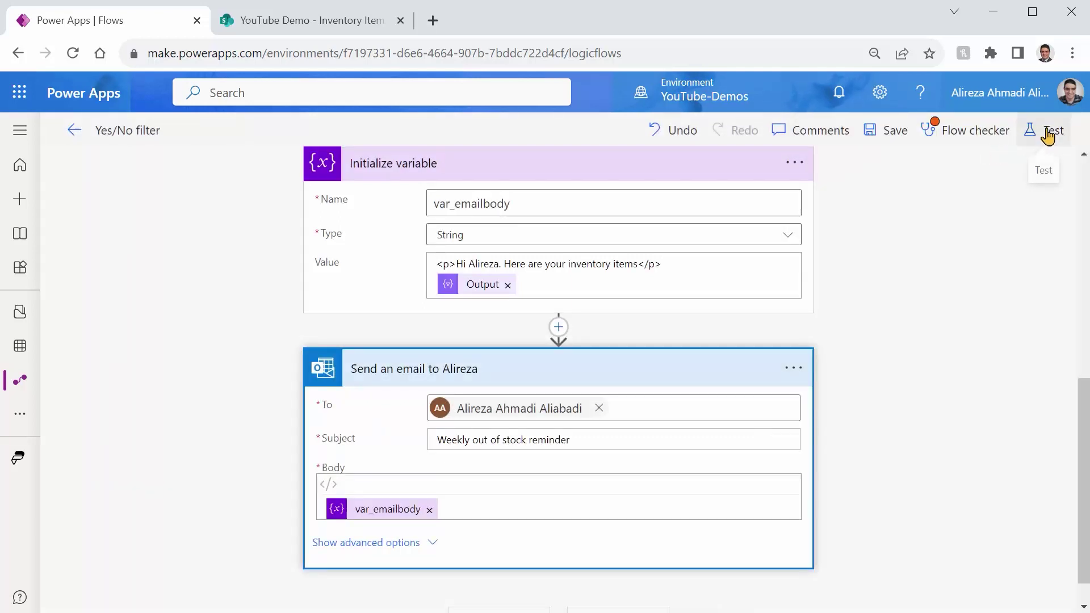
{"action": "left_click", "coordinate": [1048, 136]}
{"action": "left_click", "coordinate": [823, 172]}
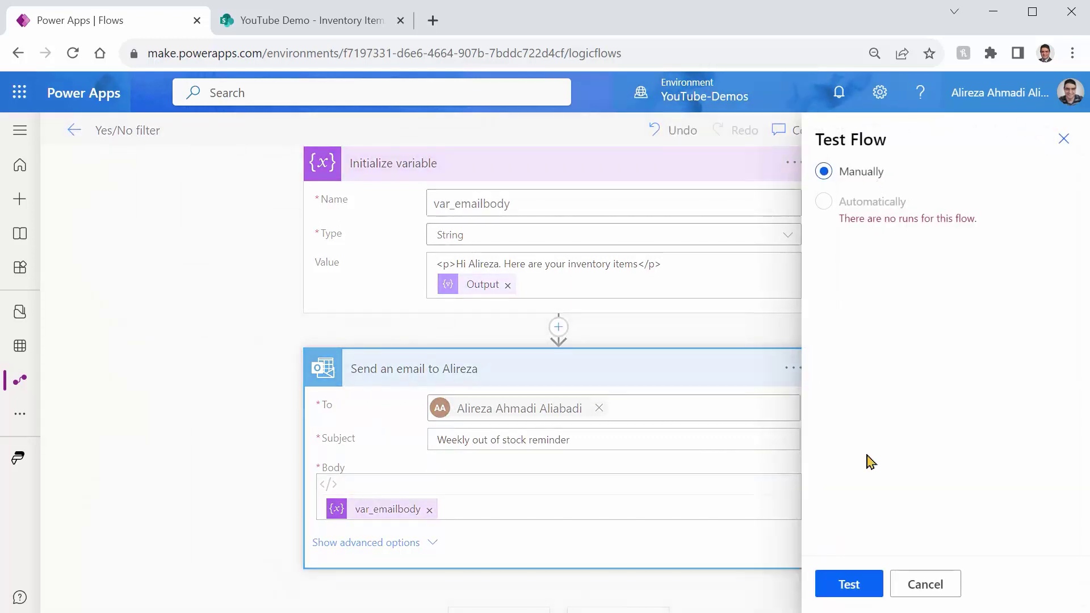
{"action": "left_click", "coordinate": [824, 587]}
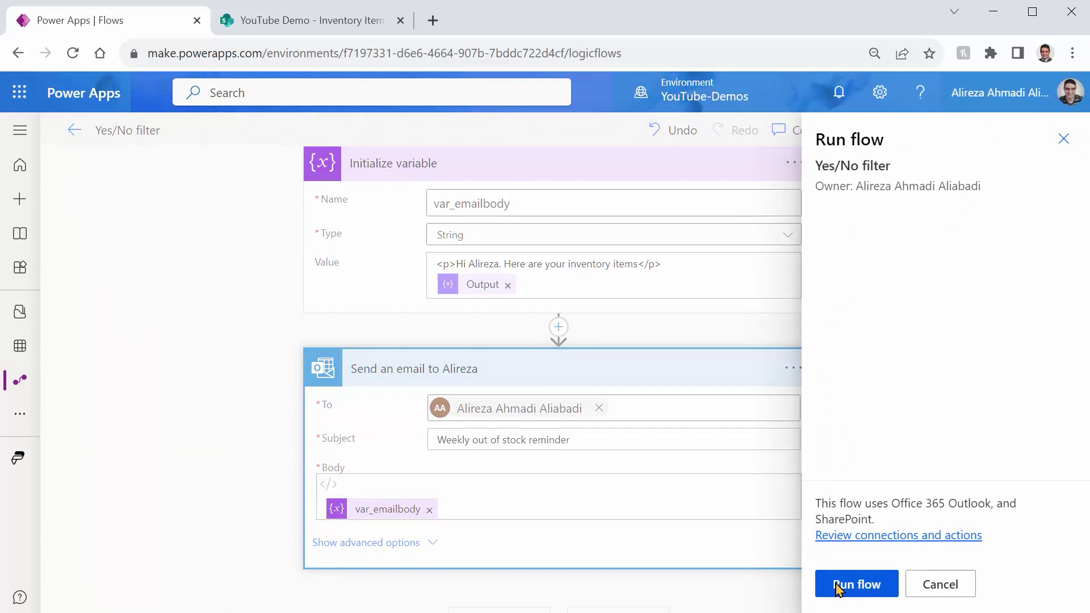
{"action": "left_click", "coordinate": [872, 588]}
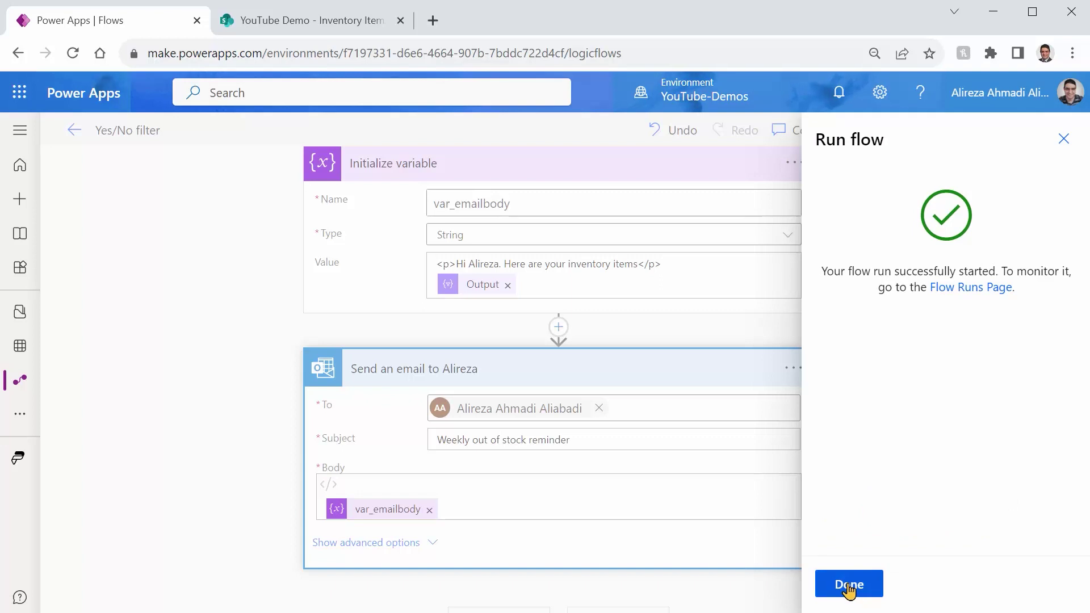
{"action": "left_click", "coordinate": [848, 585]}
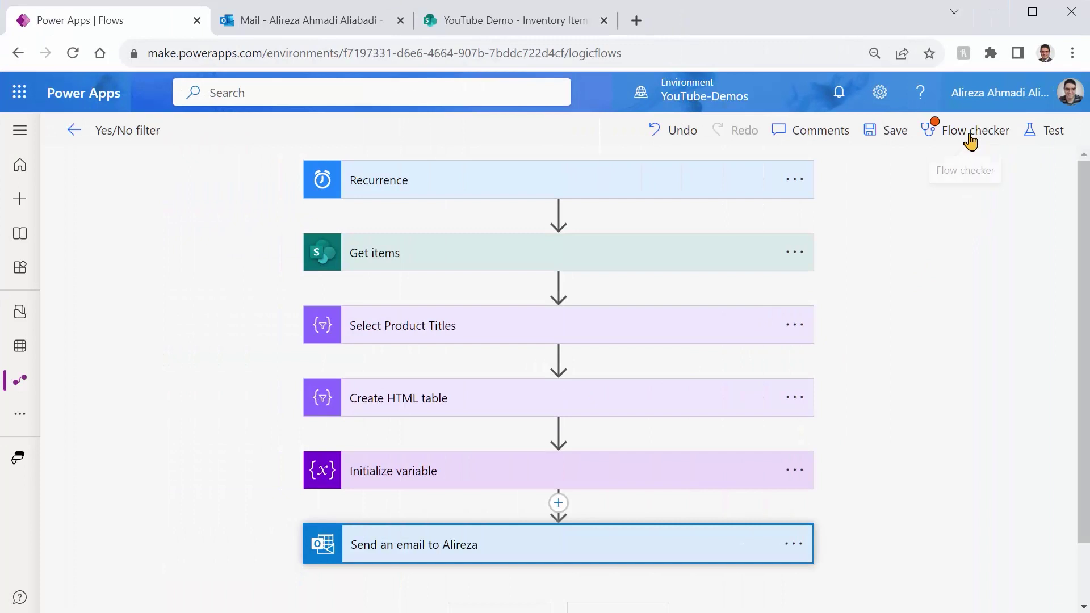
- Run the Flow checker, then show Get items' advanced options with the Filter Query field
{"action": "left_click", "coordinate": [969, 142]}
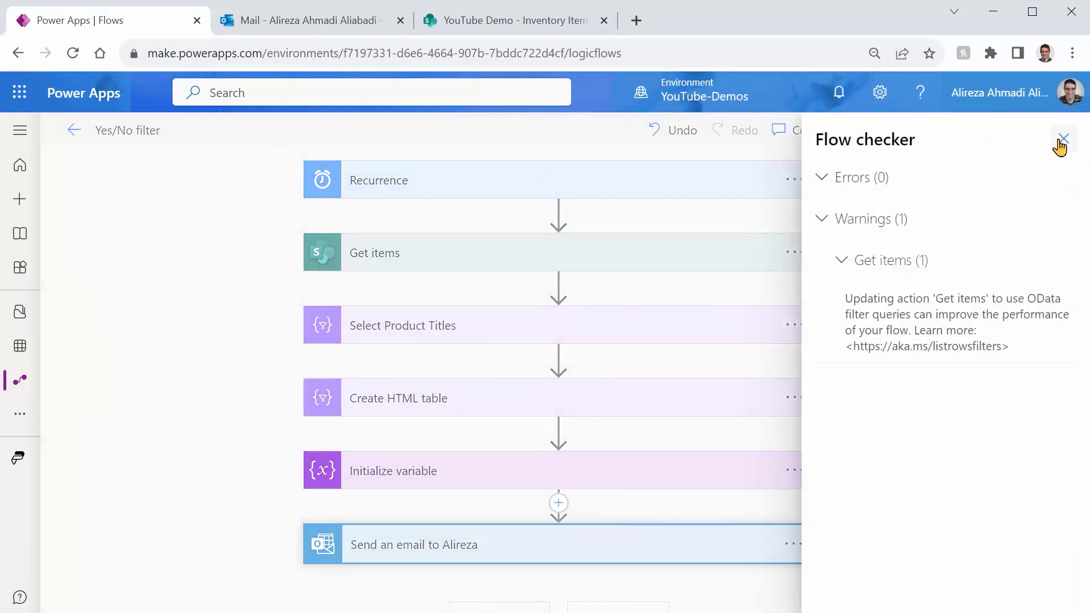
{"action": "left_click", "coordinate": [1062, 139]}
{"action": "left_click", "coordinate": [1062, 139]}
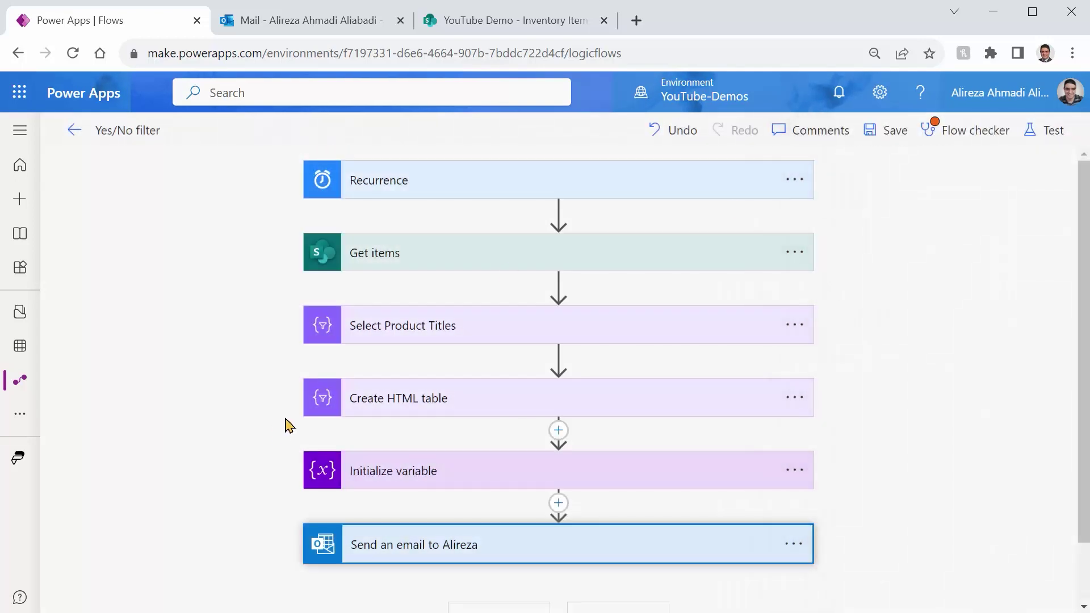
{"action": "left_click", "coordinate": [487, 260]}
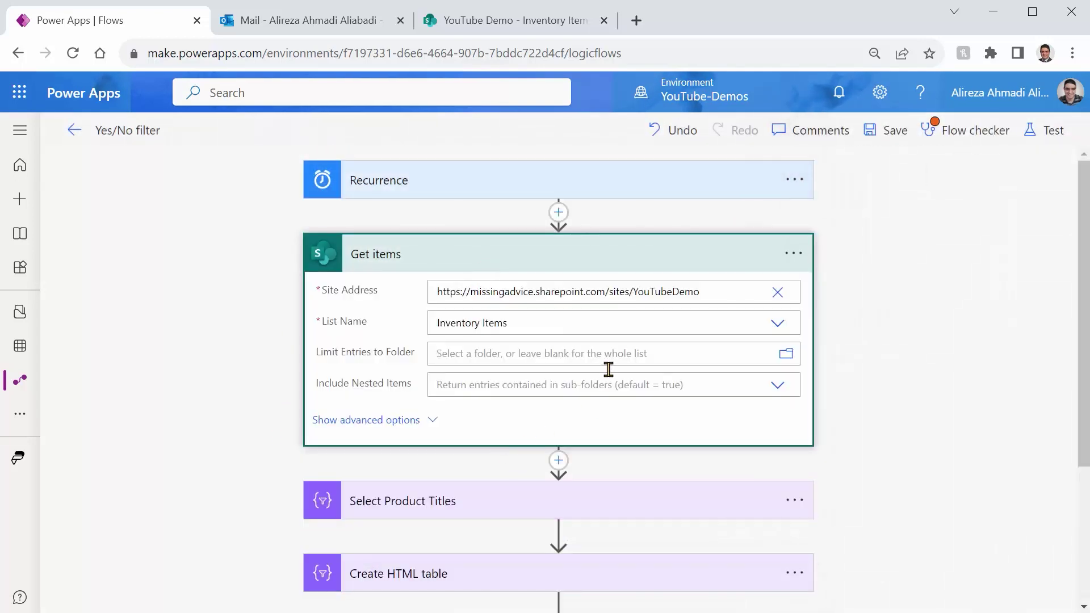
{"action": "scroll", "coordinate": [413, 464], "scroll_direction": "down", "scroll_amount": 2}
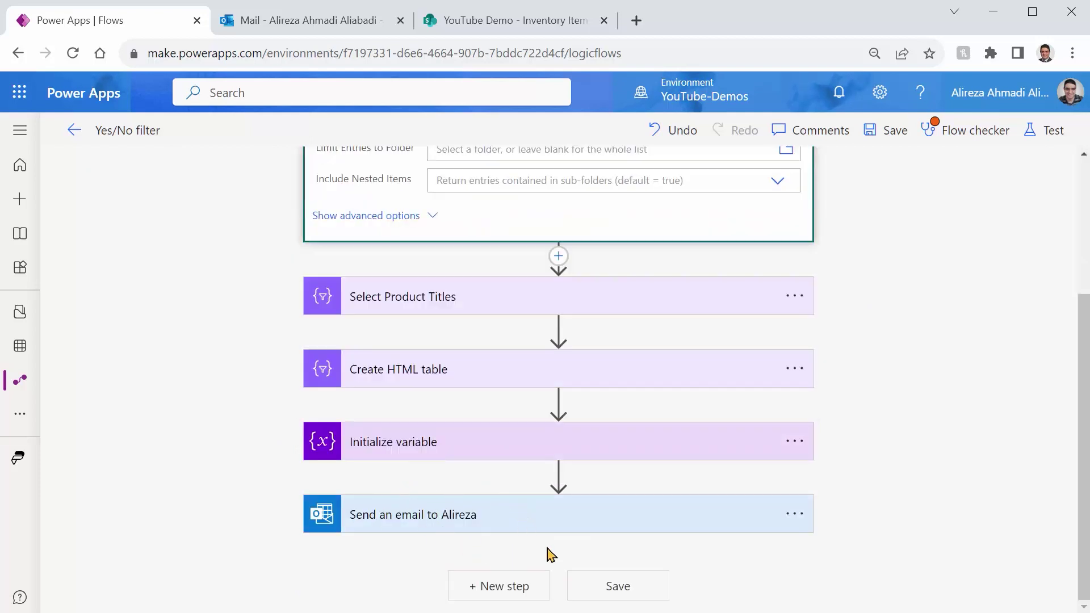
{"action": "scroll", "coordinate": [558, 545], "scroll_direction": "up", "scroll_amount": 2}
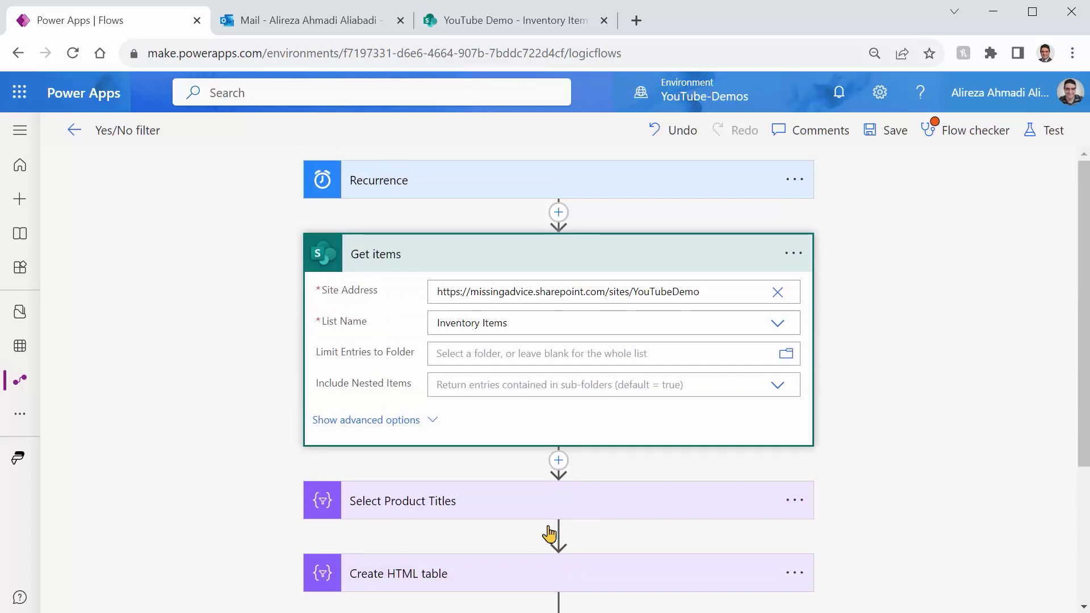
{"action": "left_click", "coordinate": [381, 429]}
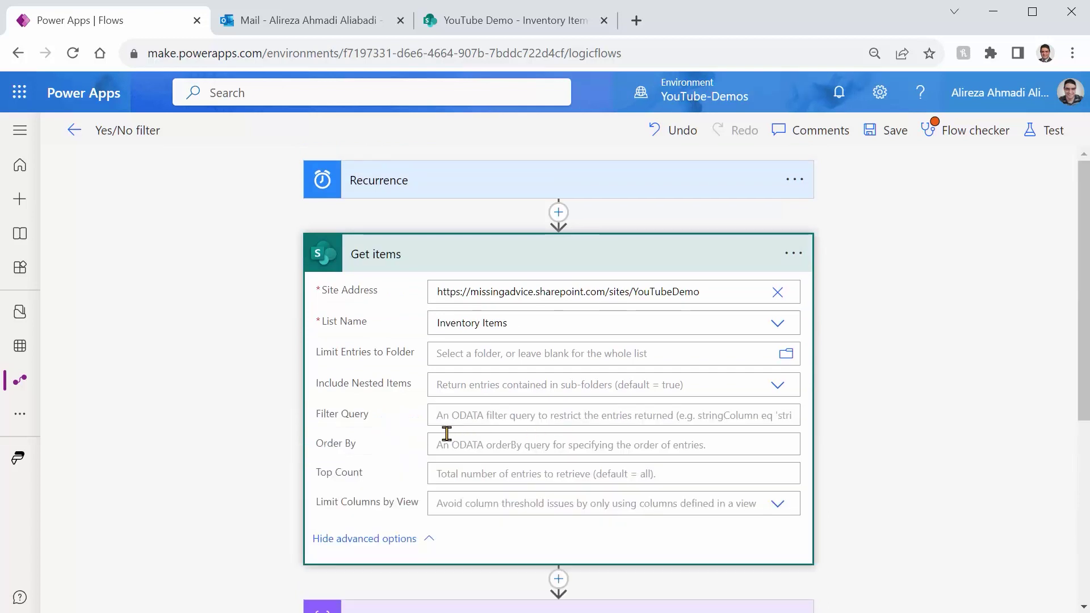
- Search Google for 'odata cheat sheet' and open the Nintex Insights OData query cheat sheet result
{"action": "left_click", "coordinate": [443, 413]}
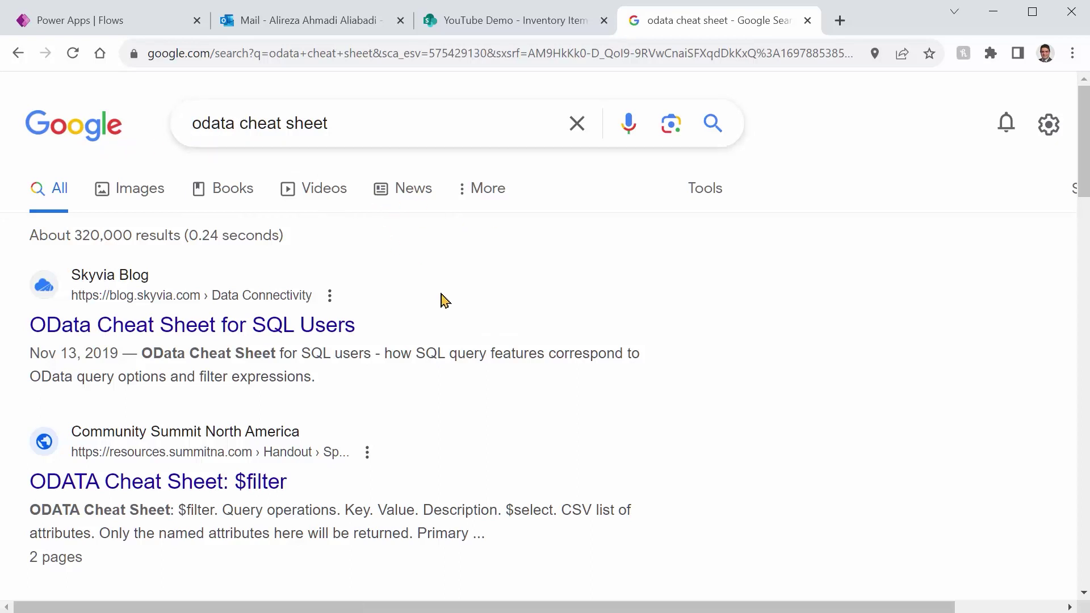
{"action": "scroll", "coordinate": [437, 305], "scroll_direction": "down", "scroll_amount": 2}
{"action": "scroll", "coordinate": [430, 307], "scroll_direction": "down", "scroll_amount": 2}
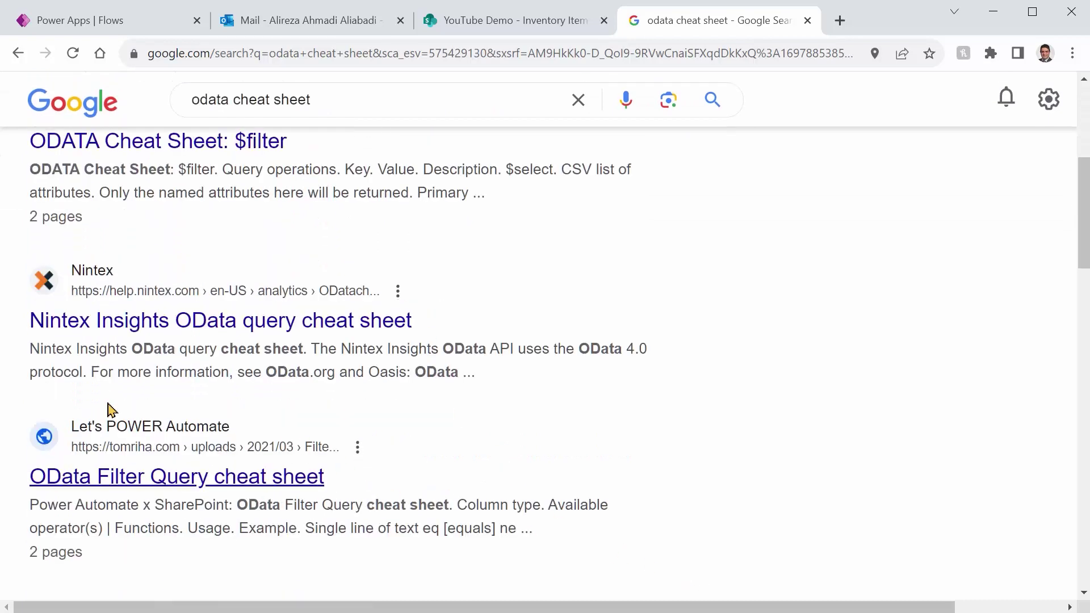
{"action": "left_click", "coordinate": [121, 331]}
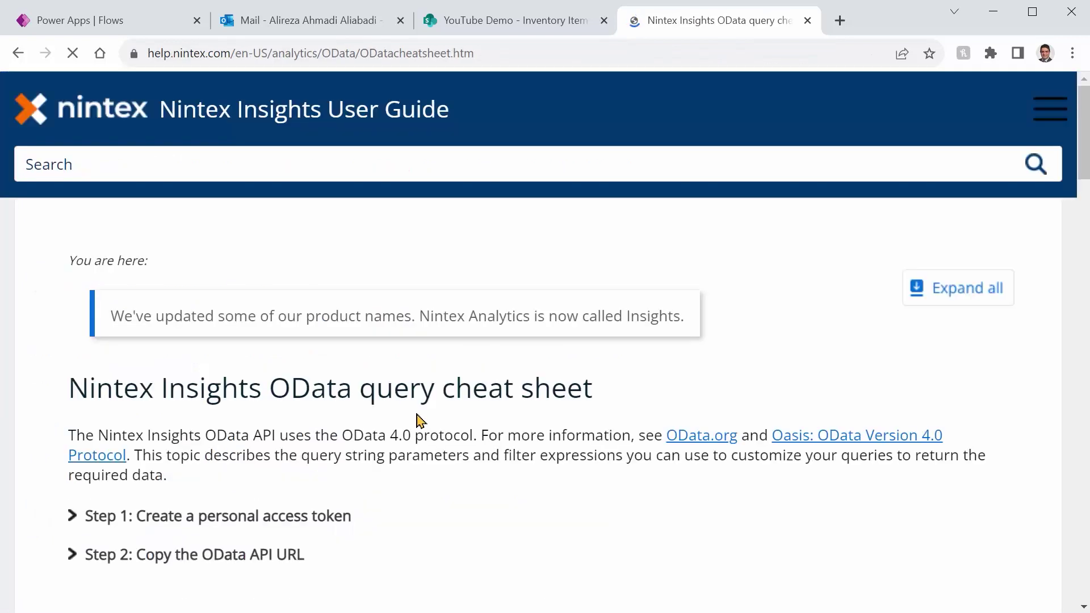
{"action": "scroll", "coordinate": [417, 419], "scroll_direction": "down", "scroll_amount": 2}
{"action": "scroll", "coordinate": [418, 419], "scroll_direction": "down", "scroll_amount": 1}
{"action": "scroll", "coordinate": [422, 420], "scroll_direction": "down", "scroll_amount": 3}
{"action": "scroll", "coordinate": [430, 422], "scroll_direction": "down", "scroll_amount": 1}
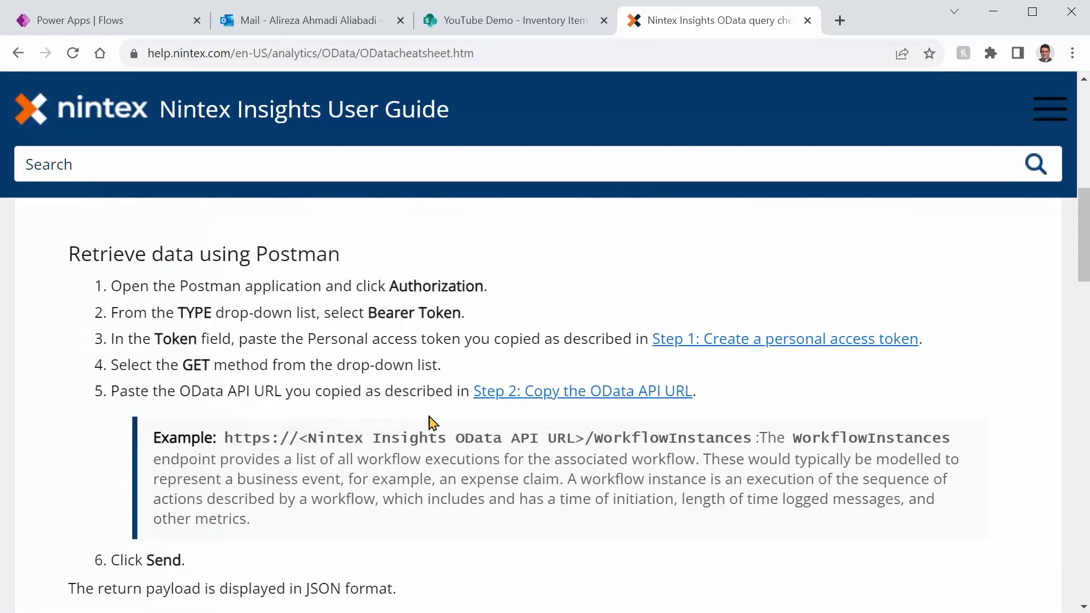
{"action": "scroll", "coordinate": [508, 425], "scroll_direction": "down", "scroll_amount": 3}
{"action": "scroll", "coordinate": [502, 430], "scroll_direction": "down", "scroll_amount": 6}
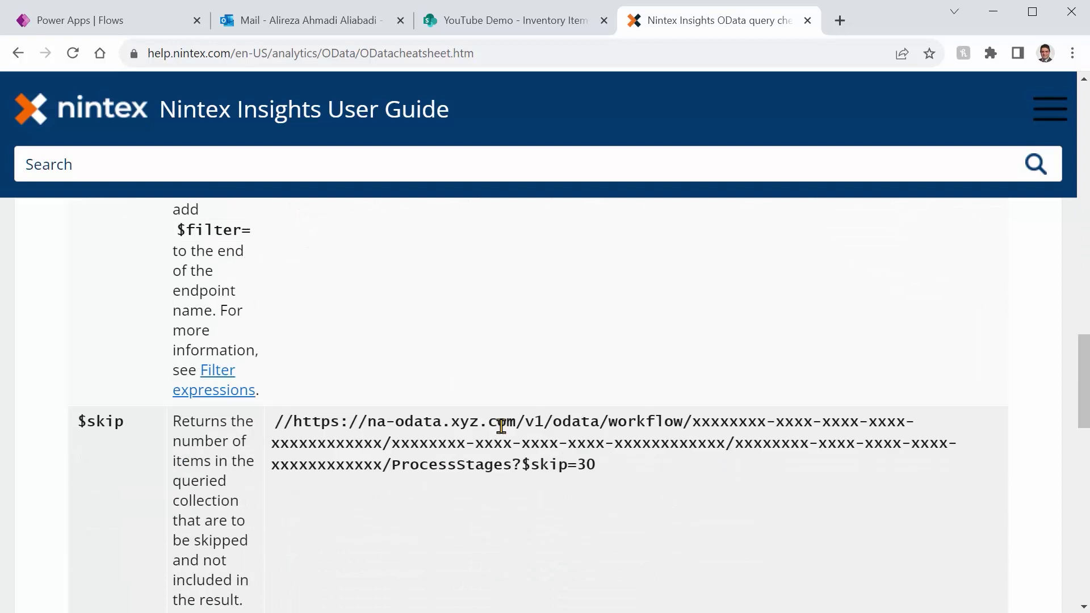
{"action": "scroll", "coordinate": [501, 426], "scroll_direction": "down", "scroll_amount": 2}
{"action": "scroll", "coordinate": [492, 434], "scroll_direction": "down", "scroll_amount": 5}
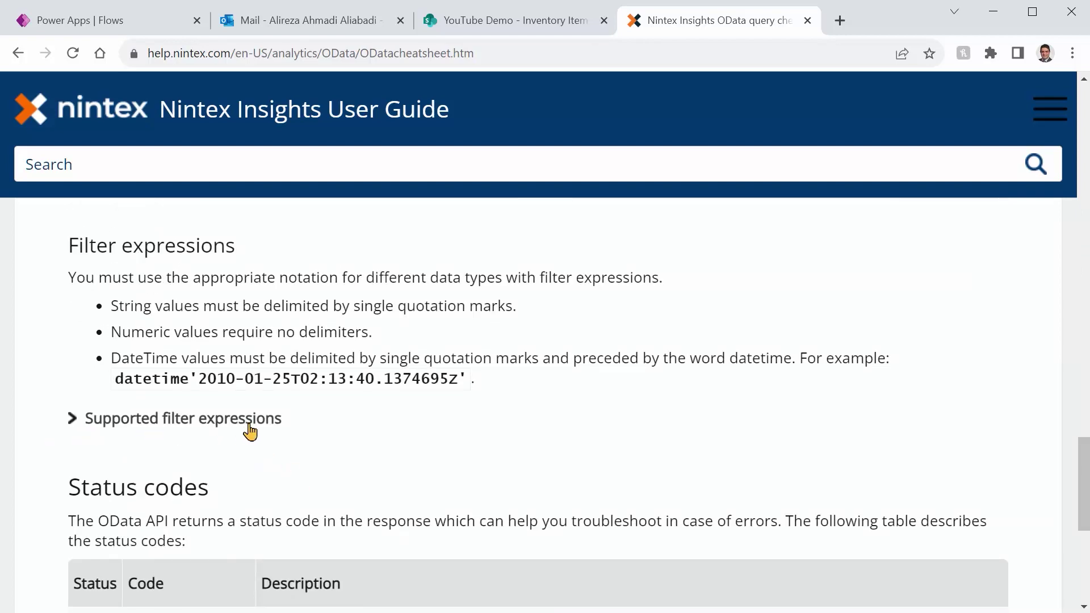
- Expand Supported filter expressions, highlight the Equal (eq) operation, then return to the Inventory Items list
{"action": "left_click", "coordinate": [72, 421]}
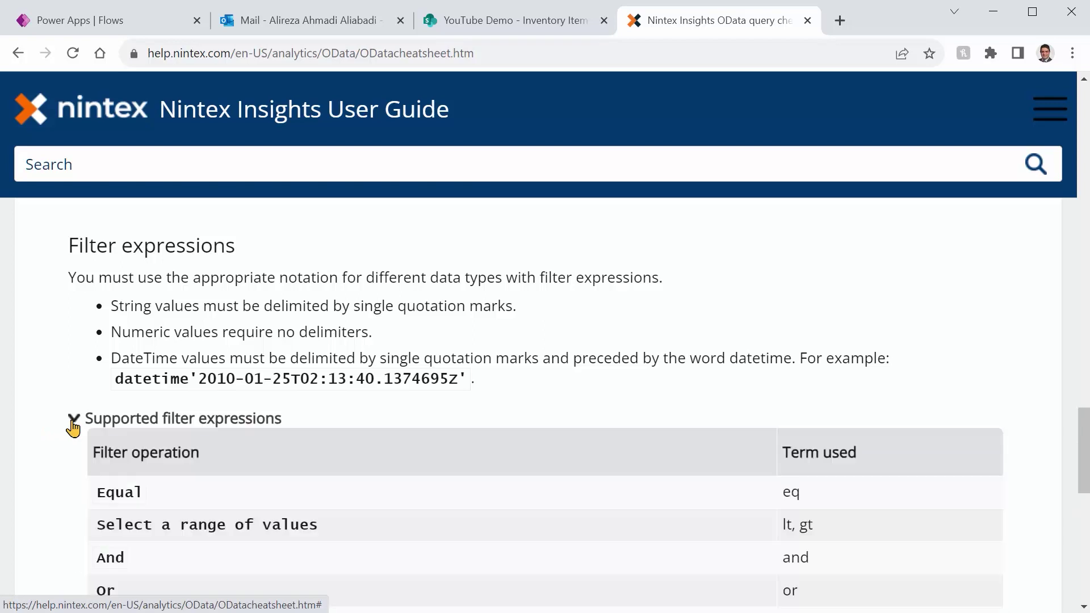
{"action": "scroll", "coordinate": [375, 430], "scroll_direction": "down", "scroll_amount": 3}
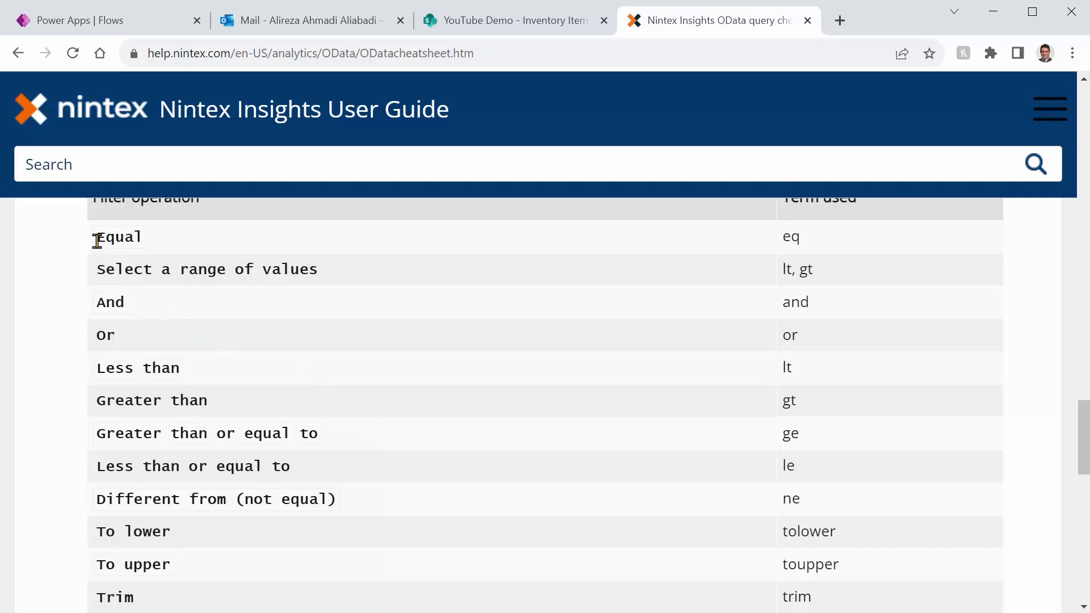
{"action": "left_click_drag", "start_coordinate": [97, 241], "coordinate": [144, 241]}
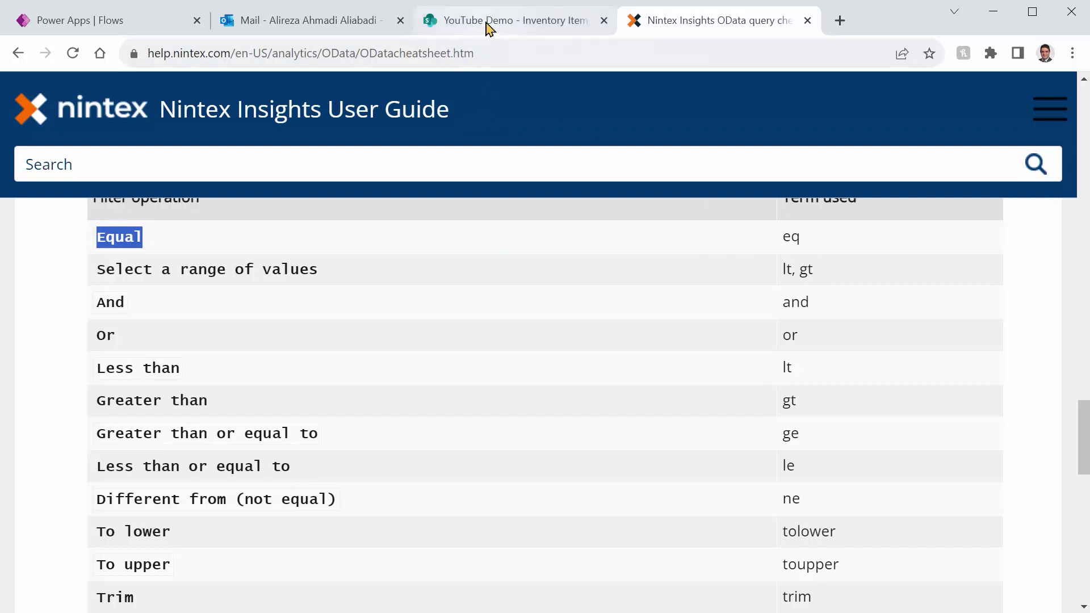
{"action": "left_click", "coordinate": [489, 29]}
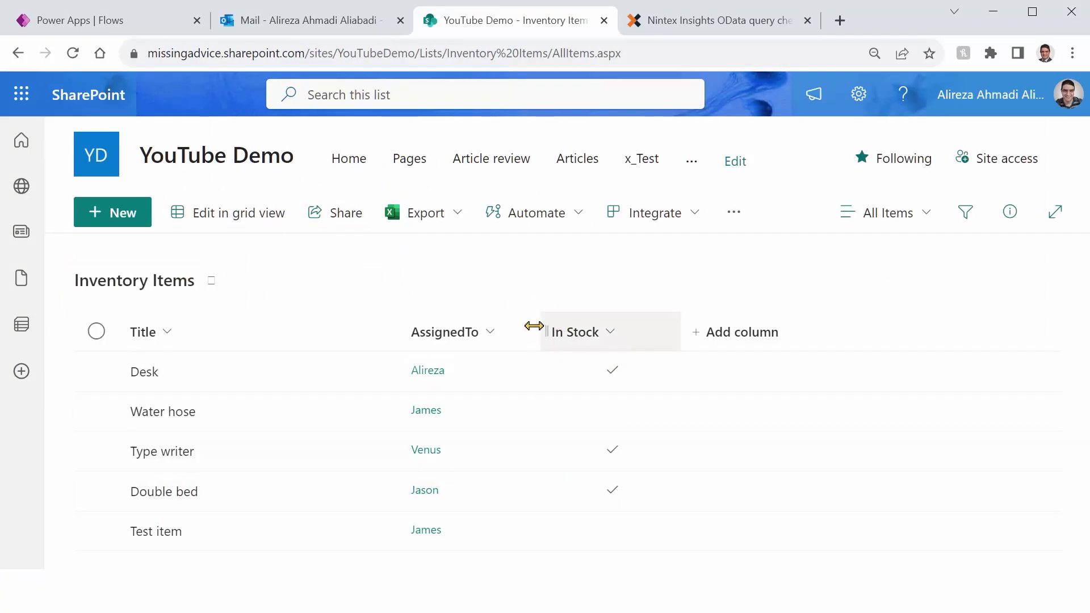
- Open the SharePoint settings gear menu from the Inventory Items list
{"action": "left_click", "coordinate": [860, 104]}
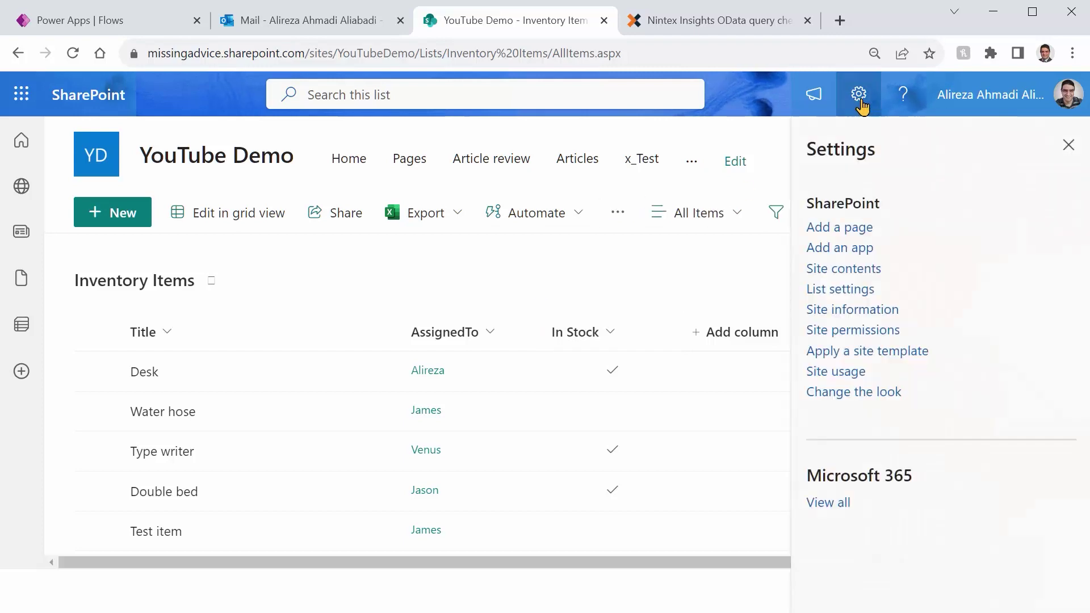
- From List settings open the In Stock column, read Field=InStock in the URL, close Nintex and return to the flow
{"action": "left_click", "coordinate": [851, 294]}
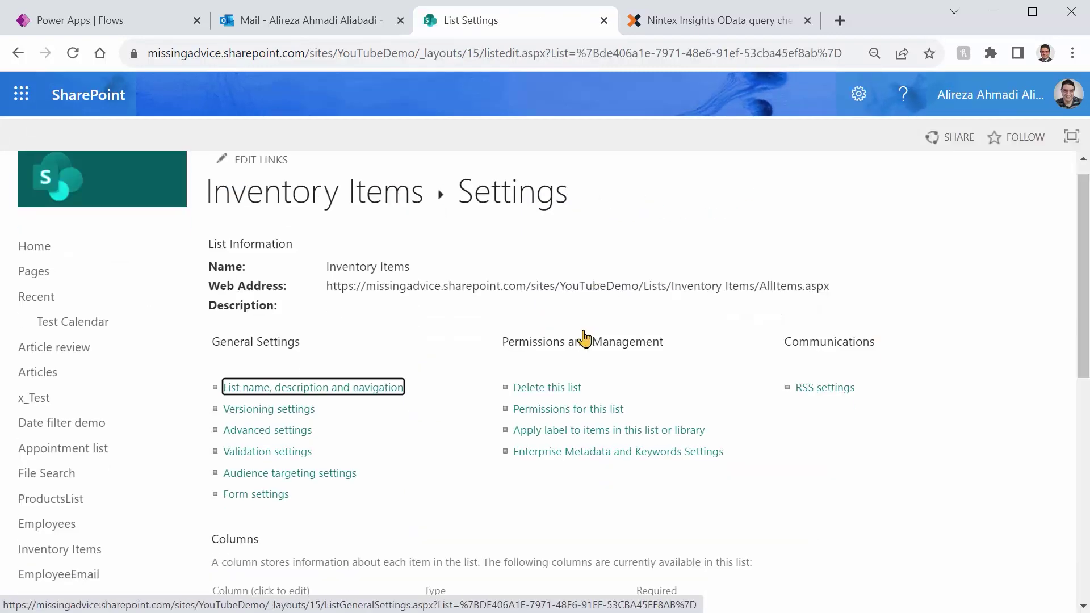
{"action": "scroll", "coordinate": [562, 359], "scroll_direction": "down", "scroll_amount": 5}
{"action": "scroll", "coordinate": [521, 409], "scroll_direction": "up", "scroll_amount": 1}
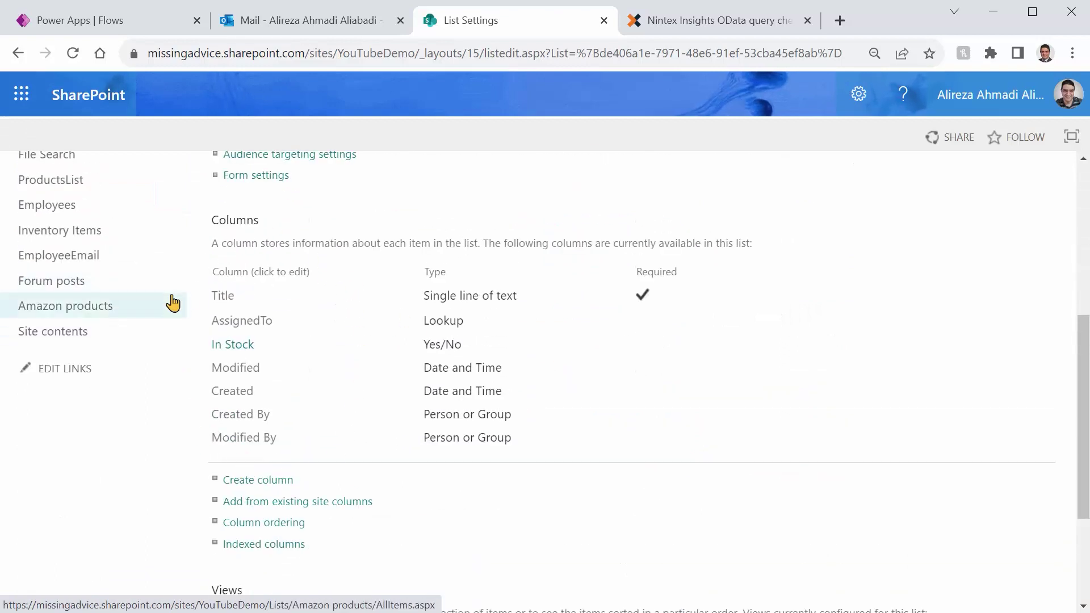
{"action": "left_click", "coordinate": [247, 349]}
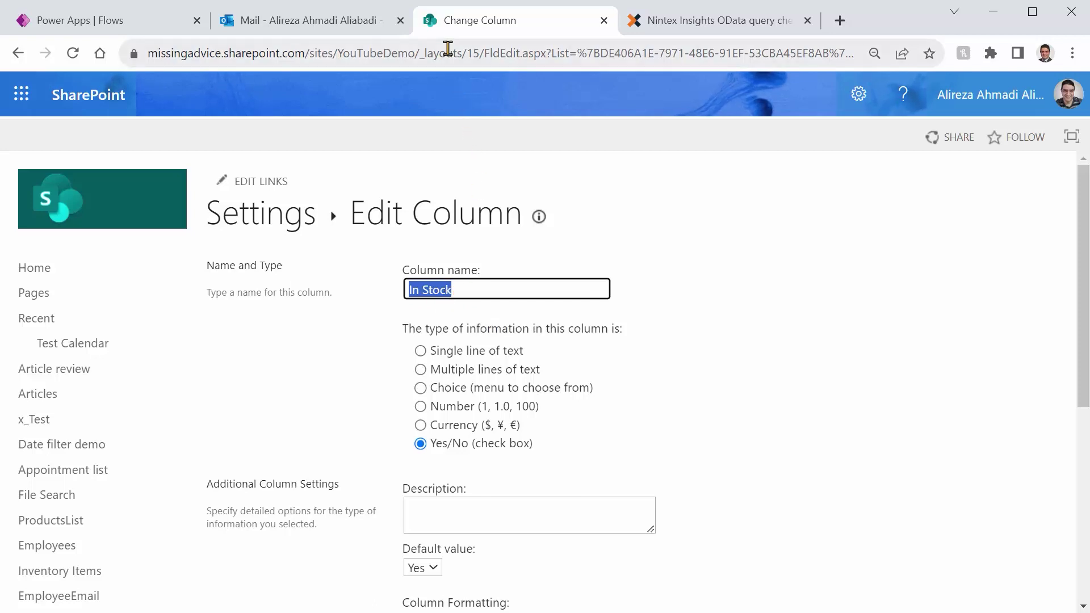
{"action": "left_click", "coordinate": [449, 48]}
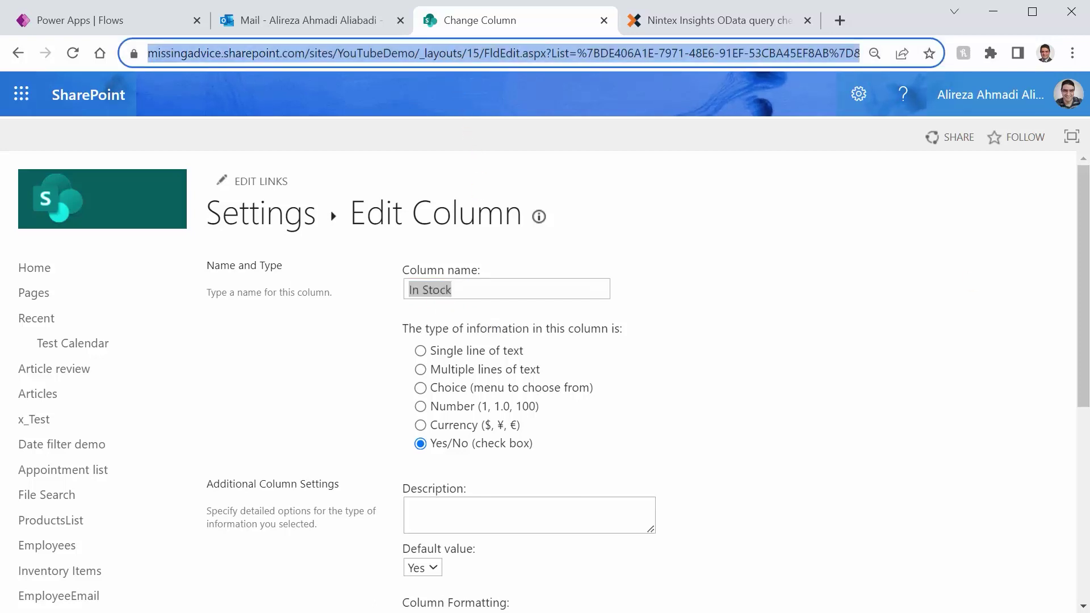
{"action": "key", "text": "End"}
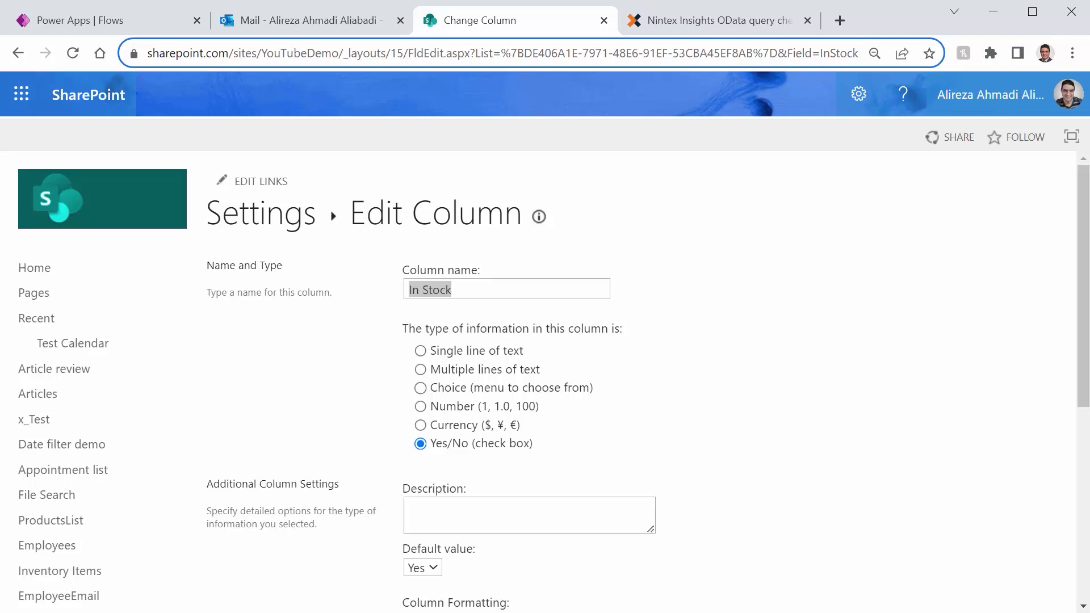
{"action": "key", "text": "shift+Left"}
{"action": "key", "text": "shift+Left"}
{"action": "key", "text": "shift+Left"}
{"action": "key", "text": "shift+Left"}
{"action": "key", "text": "shift+Left"}
{"action": "key", "text": "shift+Left"}
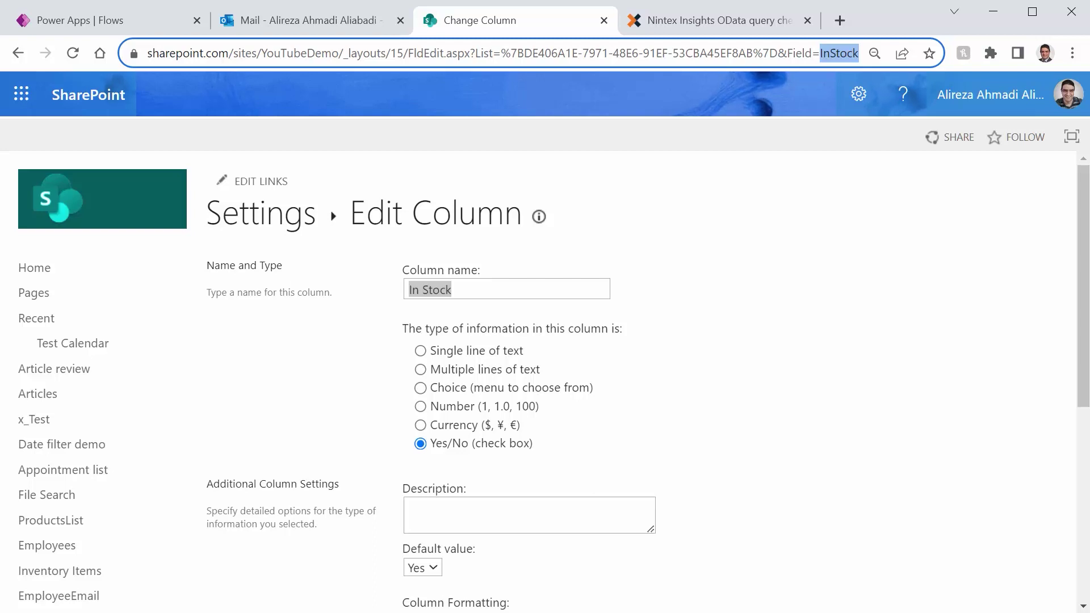
{"action": "left_click", "coordinate": [807, 20]}
{"action": "left_click", "coordinate": [114, 23]}
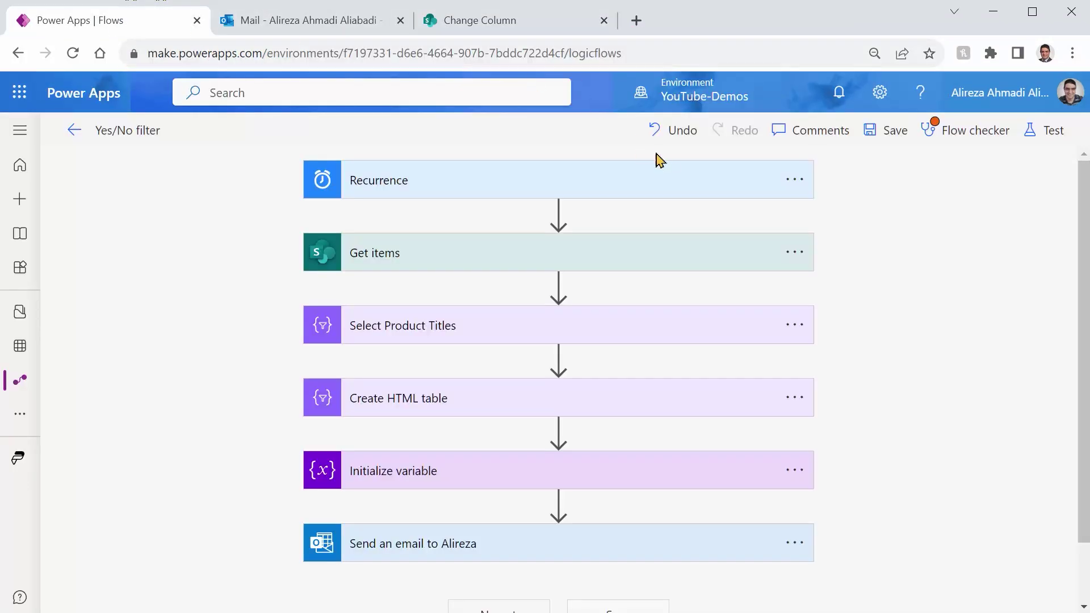
- Set the Get items Filter Query to InStock eq 1, replacing the word false with 1
{"action": "left_click", "coordinate": [457, 264]}
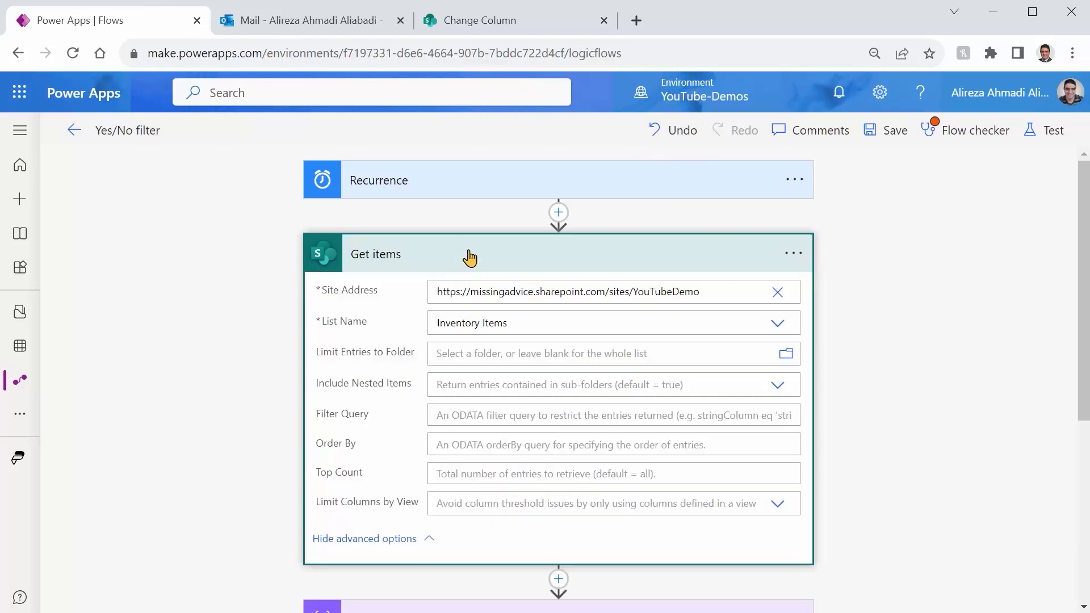
{"action": "left_click", "coordinate": [478, 412]}
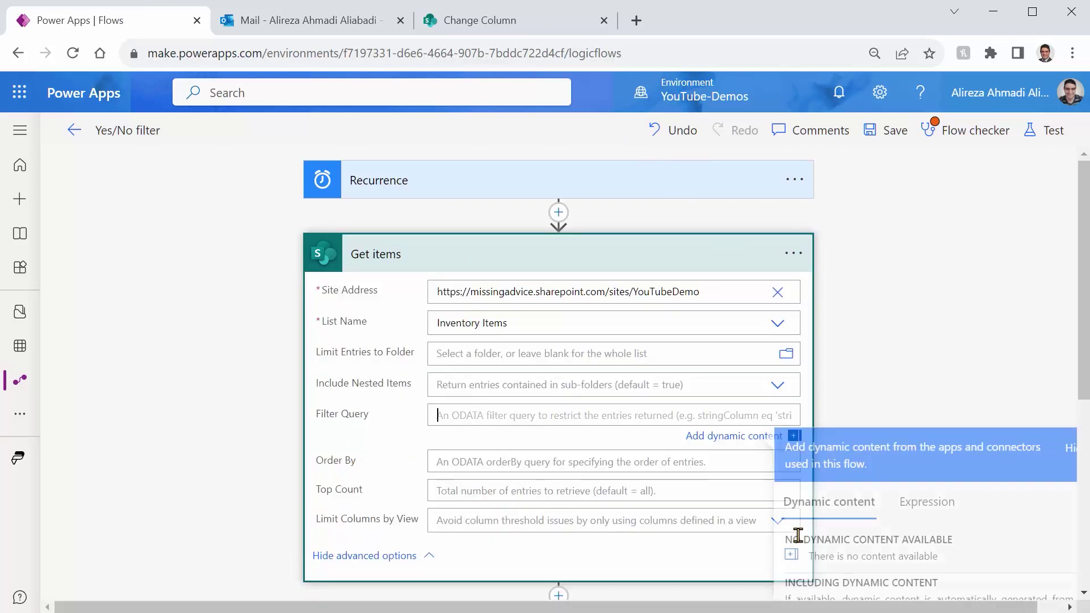
{"action": "type", "text": "InStock eq false"}
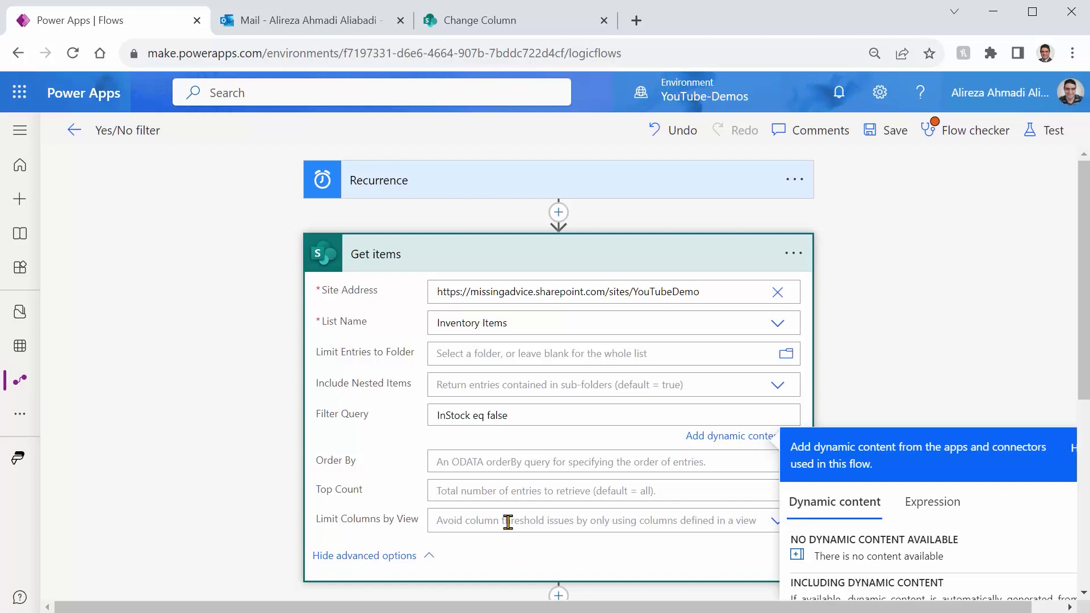
{"action": "key", "text": "Left"}
{"action": "key", "text": "shift+End"}
{"action": "key", "text": "Delete"}
- Save the flow, run a manual test successfully, check the SharePoint list and reopen the flow for editing
{"action": "left_click", "coordinate": [877, 136]}
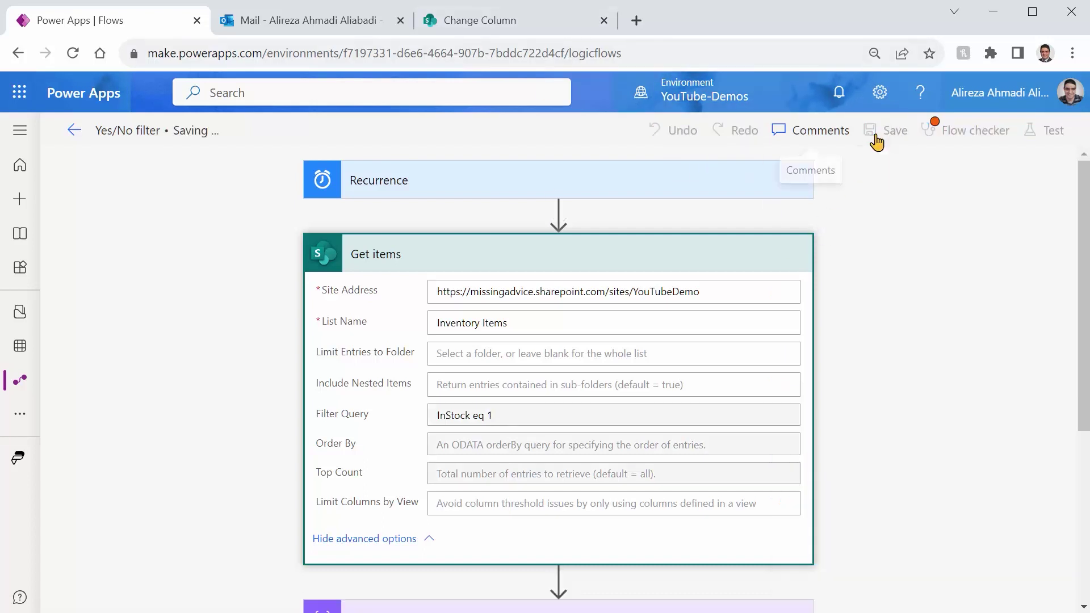
{"action": "left_click", "coordinate": [1043, 139]}
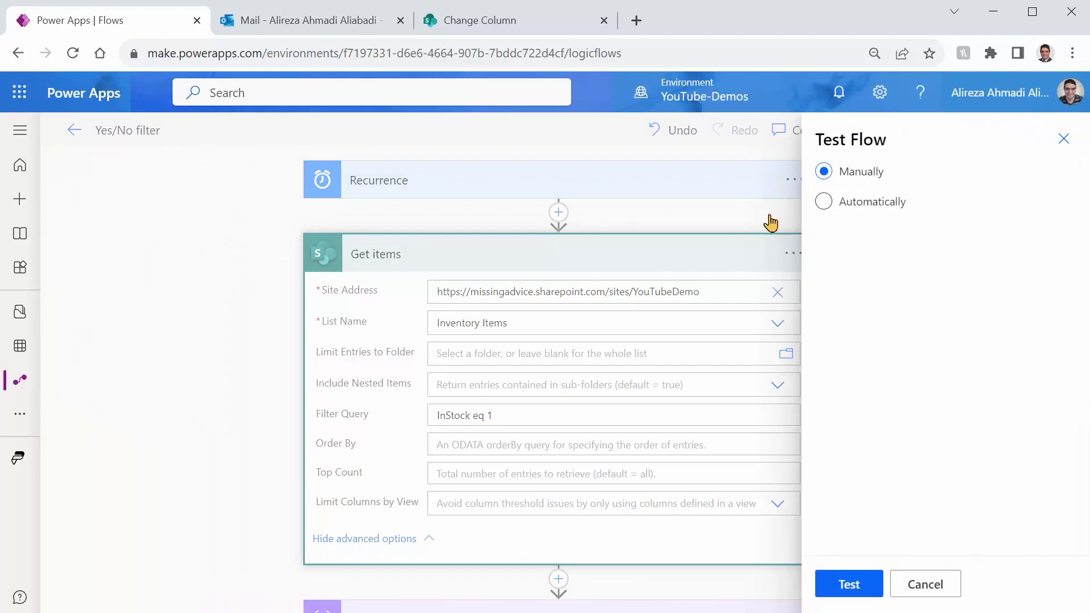
{"action": "left_click", "coordinate": [849, 587]}
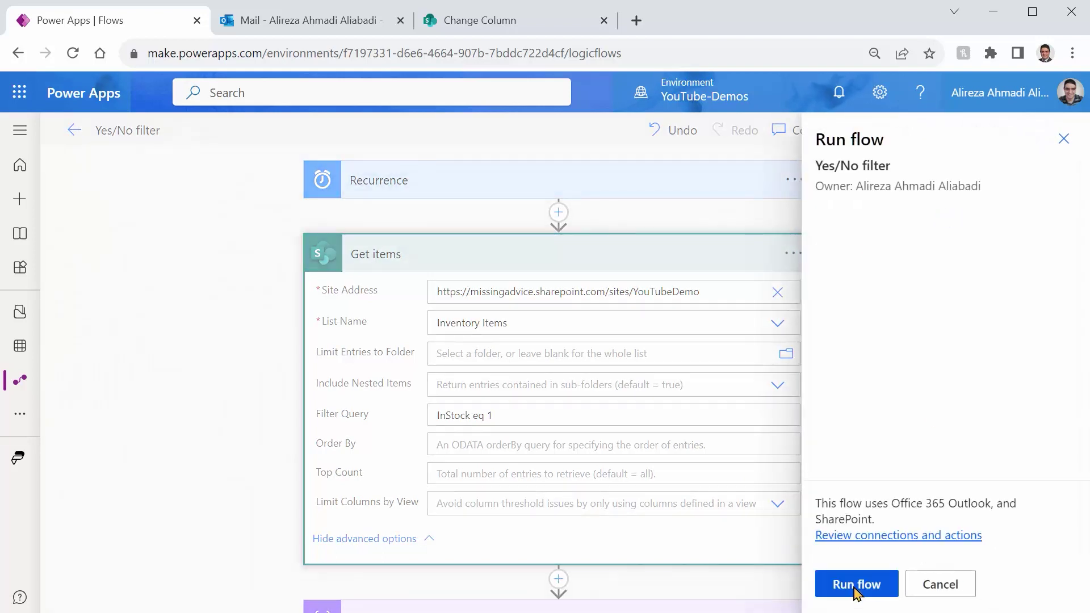
{"action": "left_click", "coordinate": [856, 588]}
{"action": "left_click", "coordinate": [849, 584]}
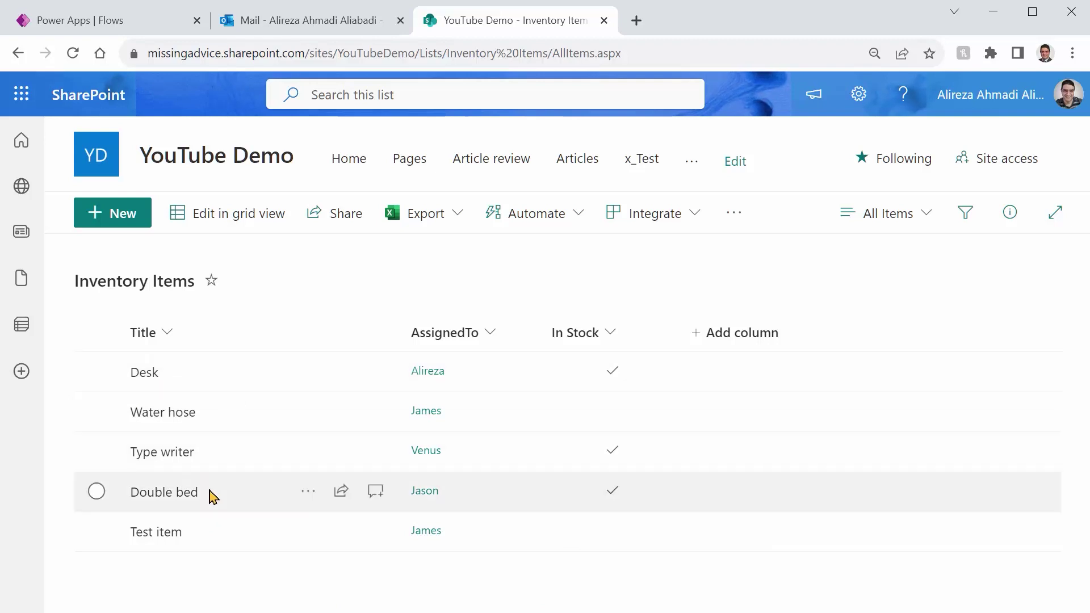
{"action": "left_click", "coordinate": [119, 27]}
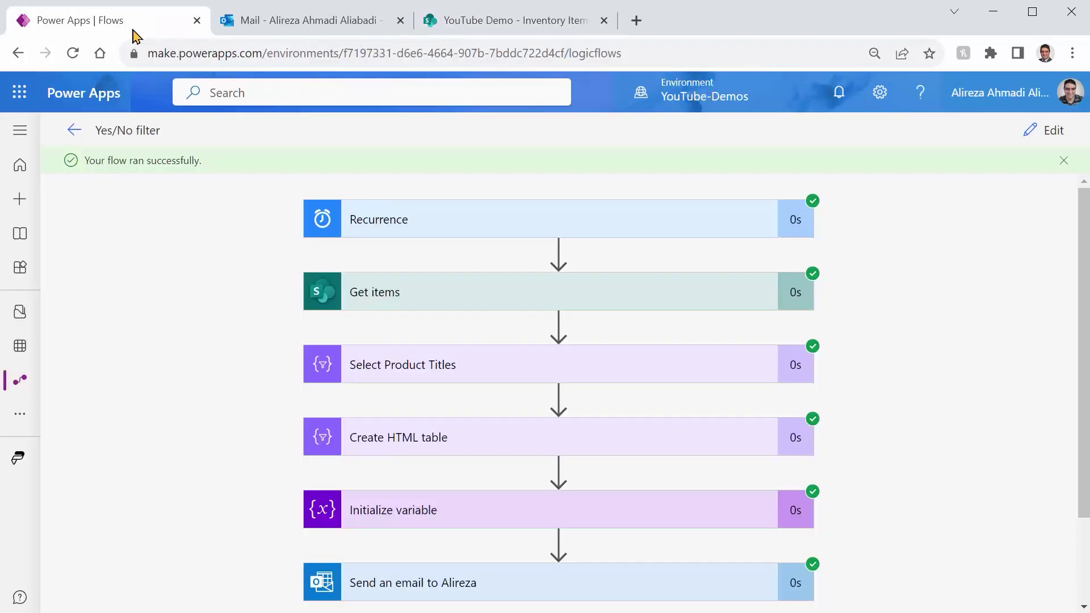
{"action": "left_click", "coordinate": [1051, 129]}
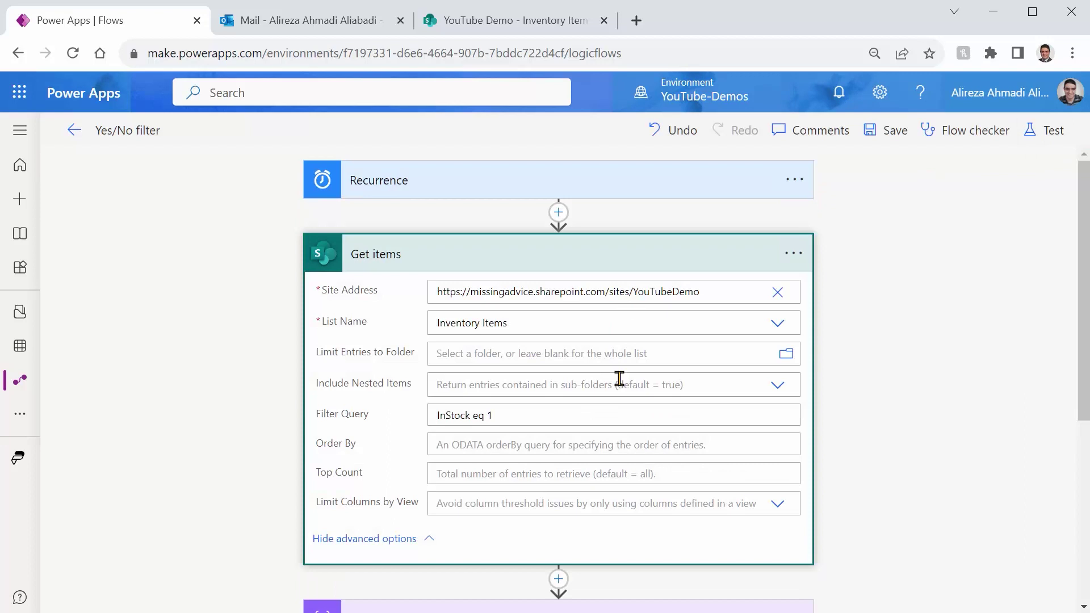
- Change the Filter Query to InStock eq 0, save, rerun the manual test and check the inbox for the reminder email
{"action": "left_click", "coordinate": [499, 417]}
{"action": "type", "text": "0"}
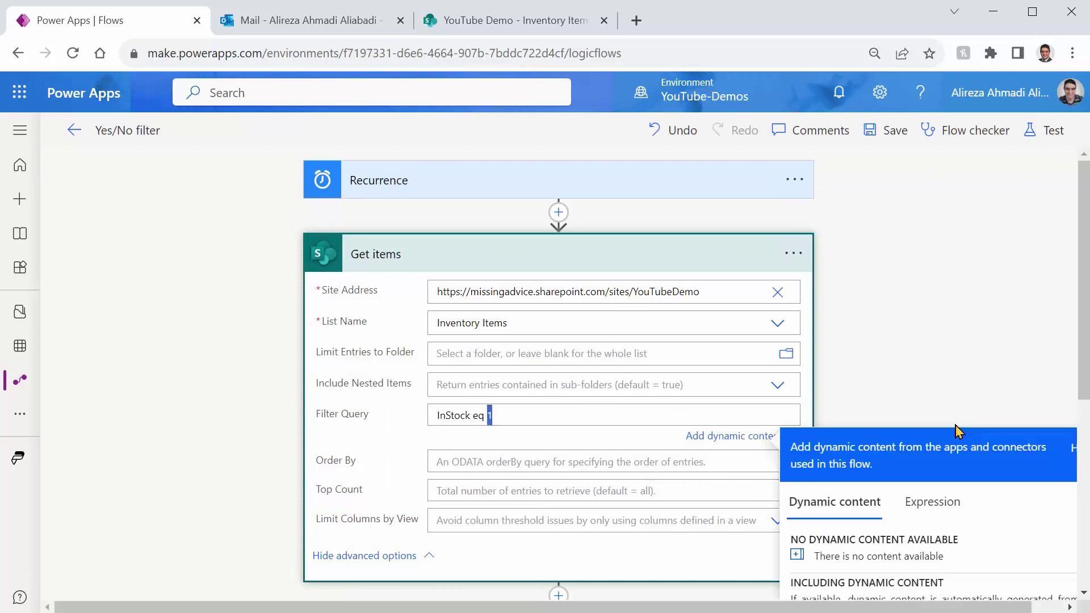
{"action": "left_click", "coordinate": [890, 132]}
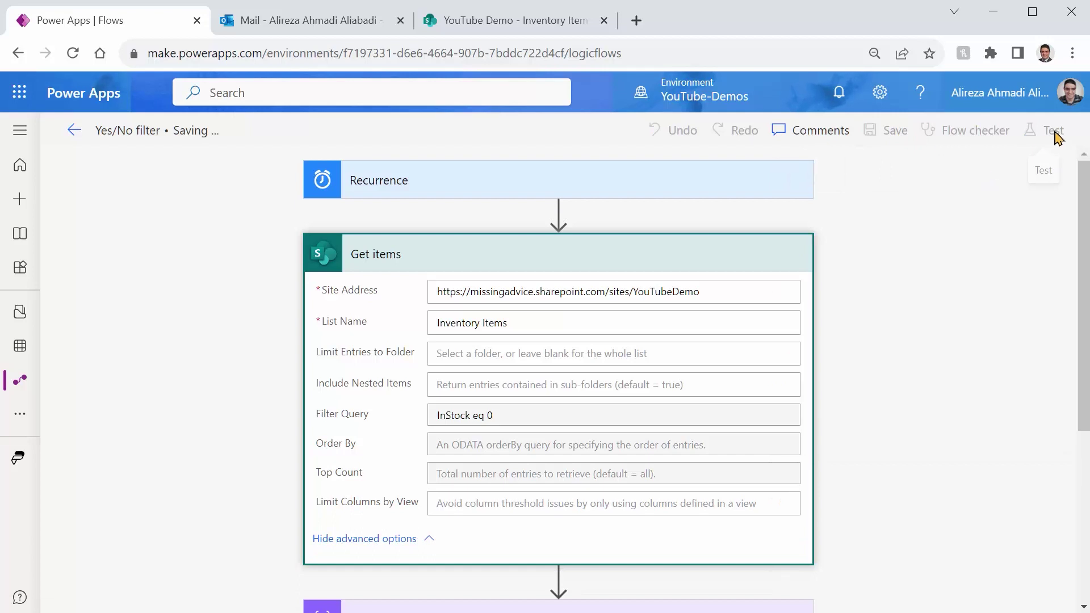
{"action": "left_click", "coordinate": [1054, 134]}
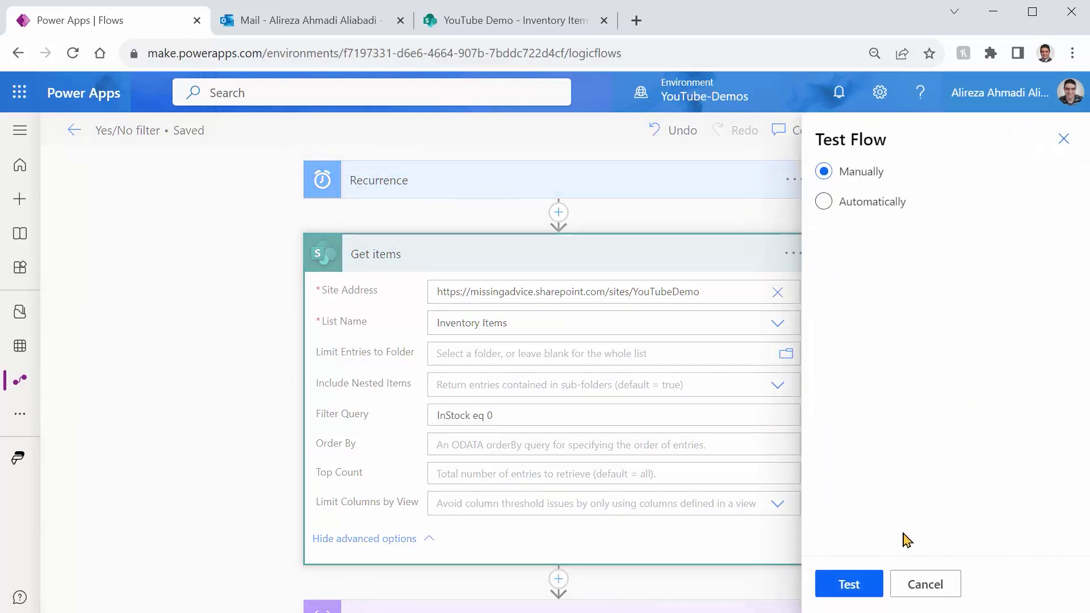
{"action": "left_click", "coordinate": [871, 583]}
{"action": "left_click", "coordinate": [869, 584]}
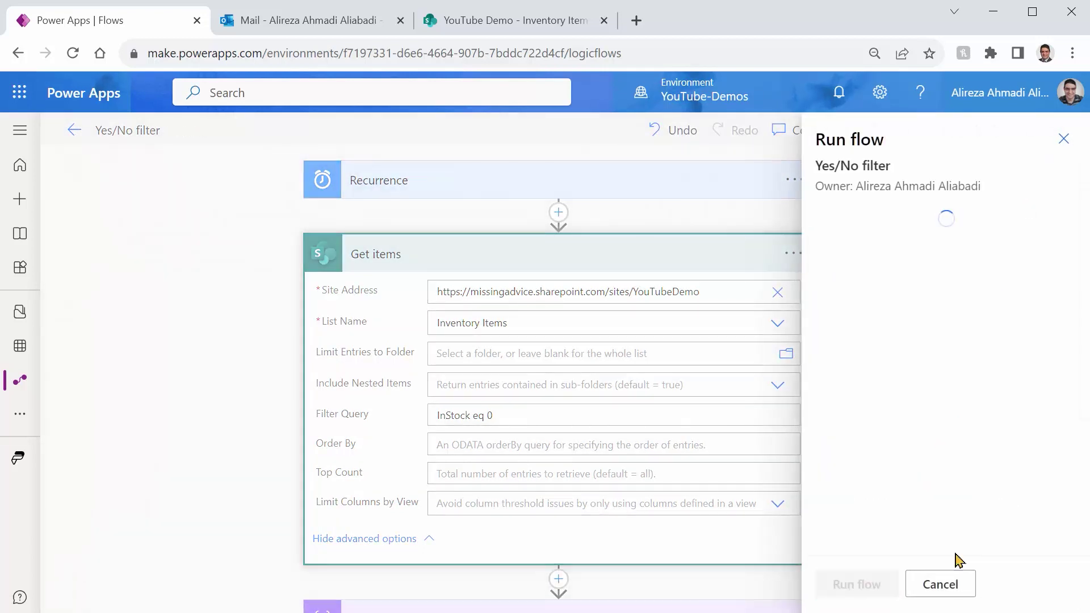
{"action": "left_click", "coordinate": [846, 587]}
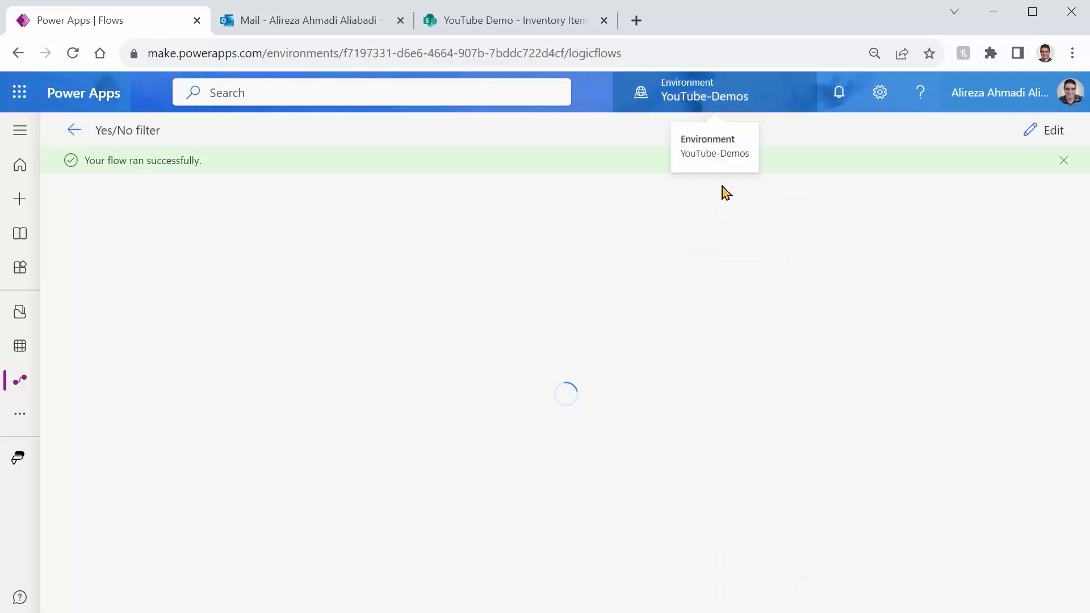
{"action": "left_click", "coordinate": [319, 30]}
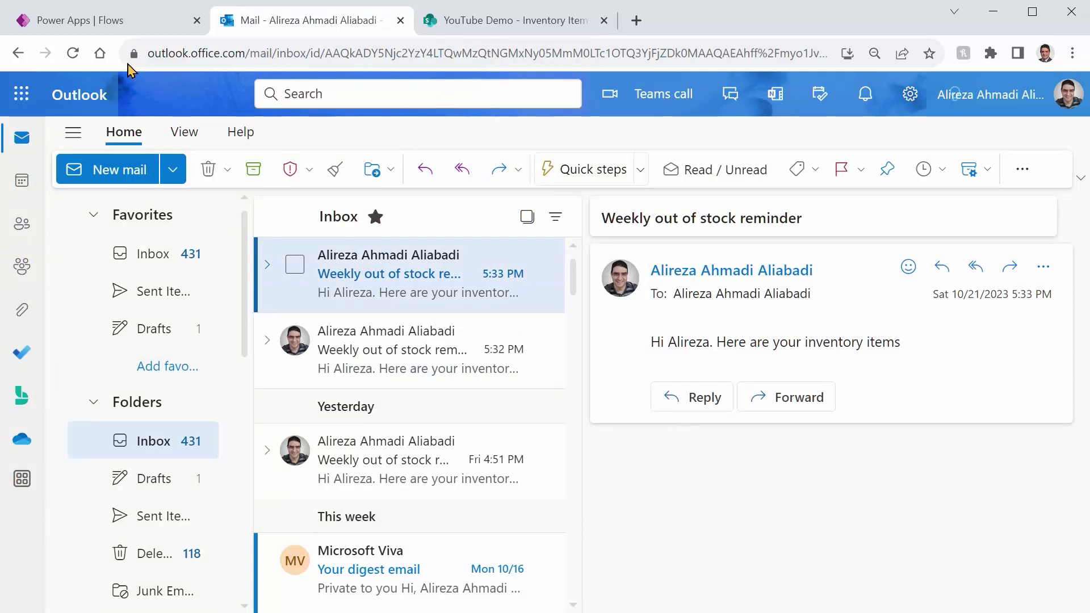
{"action": "left_click", "coordinate": [102, 21]}
- Change the Filter Query to InStock ne 1, save, rerun the test successfully and switch to the Outlook inbox
{"action": "left_click", "coordinate": [1043, 130]}
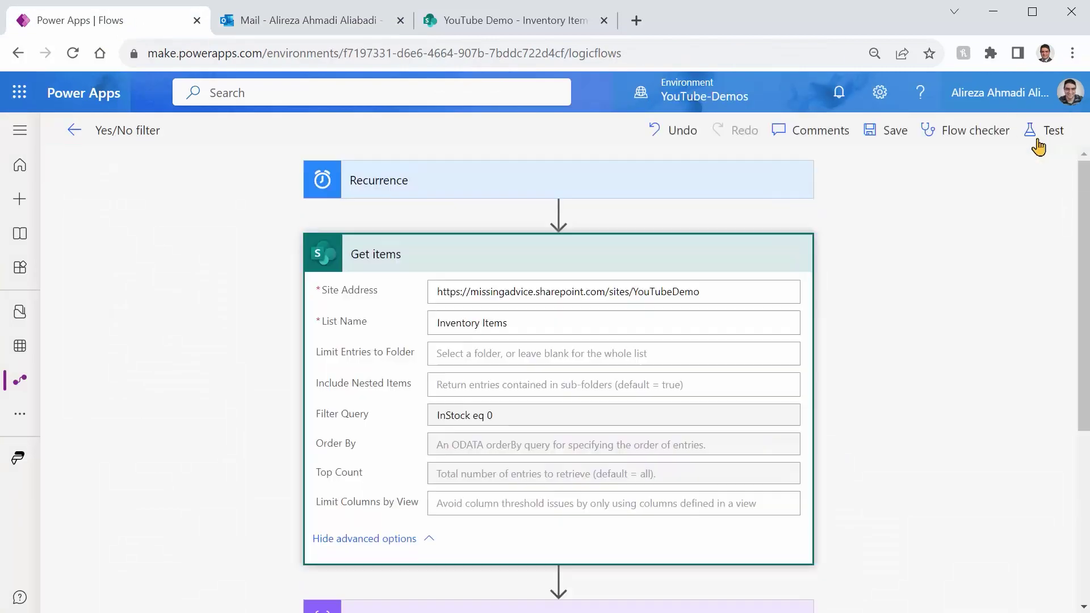
{"action": "left_click", "coordinate": [473, 416]}
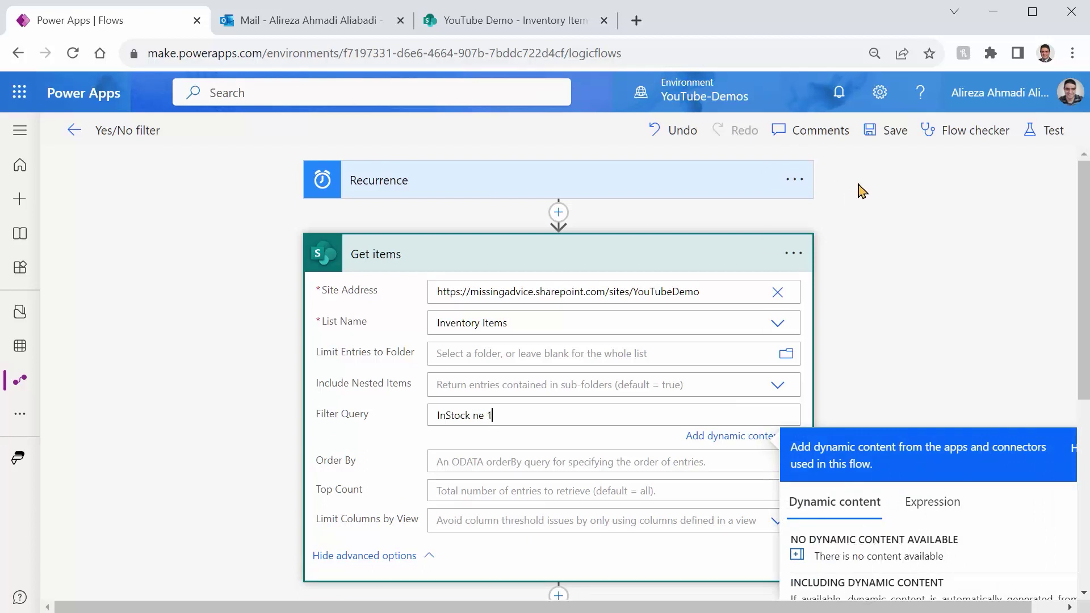
{"action": "left_click", "coordinate": [883, 133]}
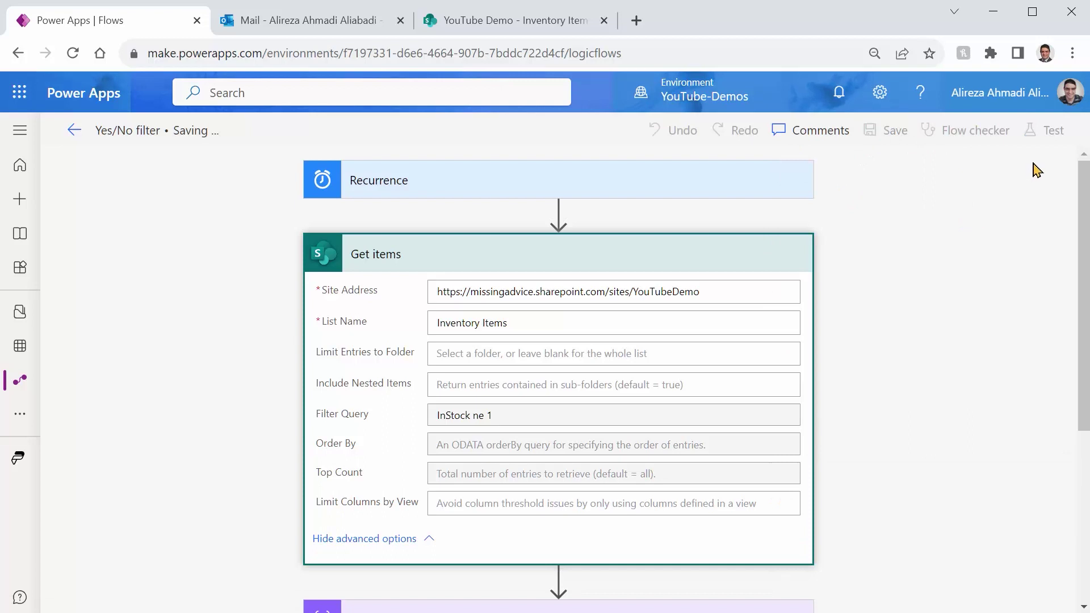
{"action": "left_click", "coordinate": [1048, 130]}
{"action": "left_click", "coordinate": [856, 594]}
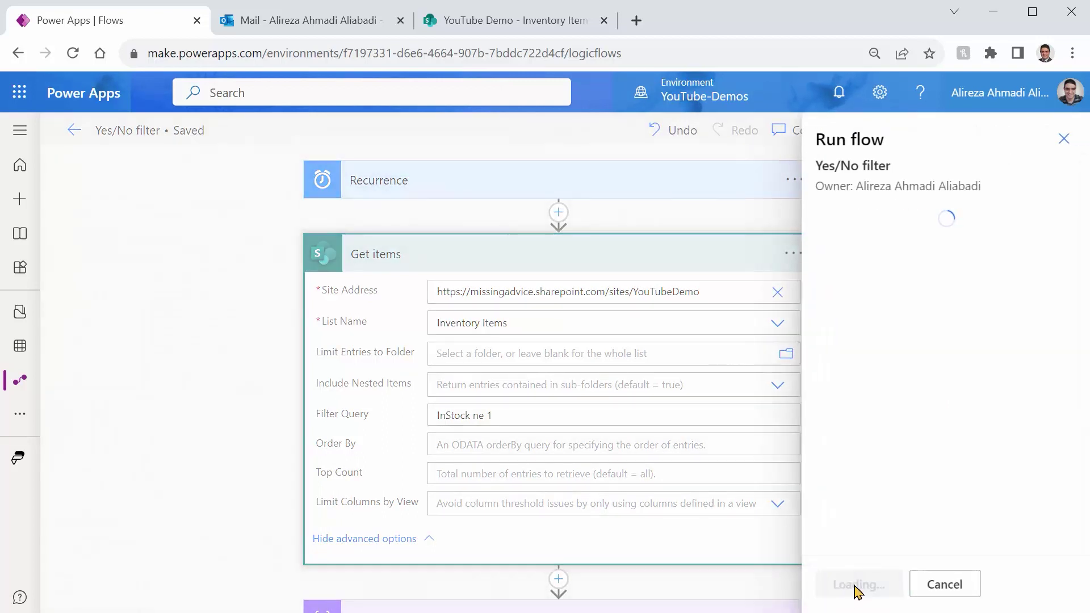
{"action": "left_click", "coordinate": [862, 586]}
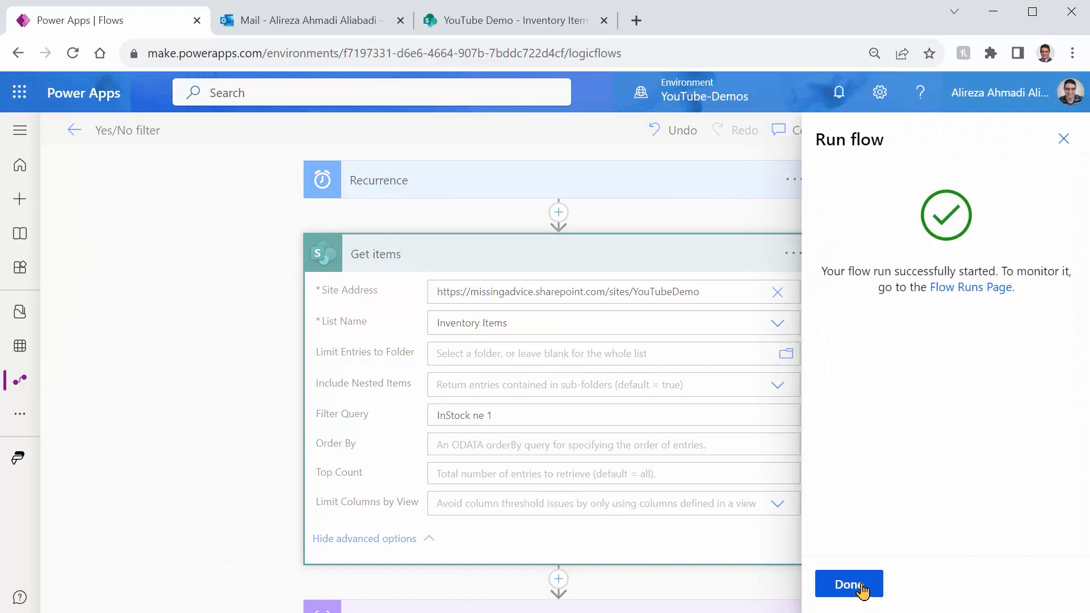
{"action": "left_click", "coordinate": [862, 586]}
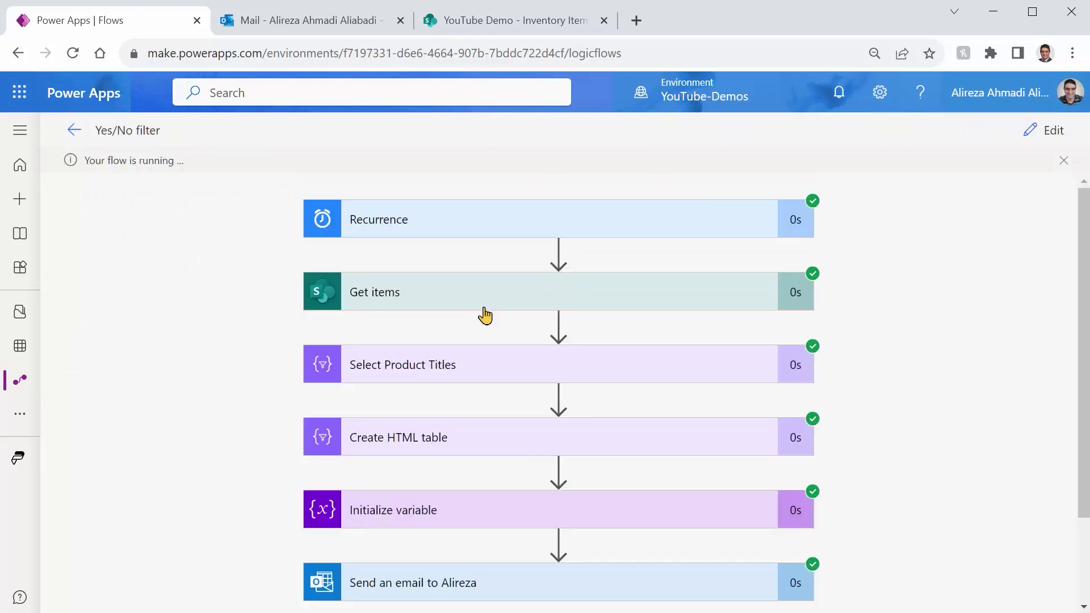
{"action": "left_click", "coordinate": [304, 26]}
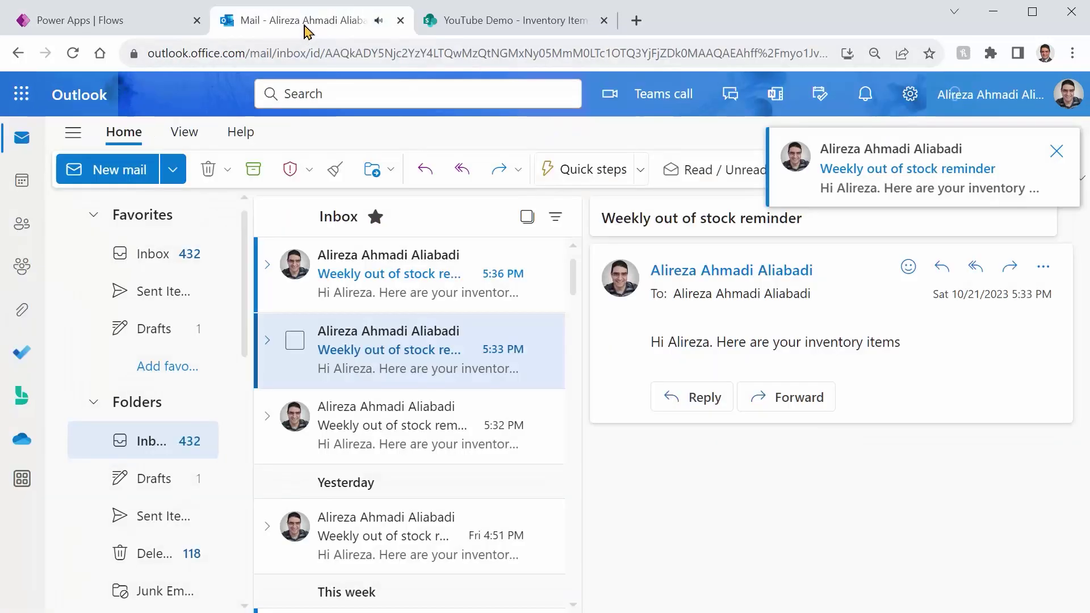
- Open the newest Weekly out of stock reminder listing Water hose and Test item, then view the Inventory Items list
{"action": "left_click", "coordinate": [379, 272]}
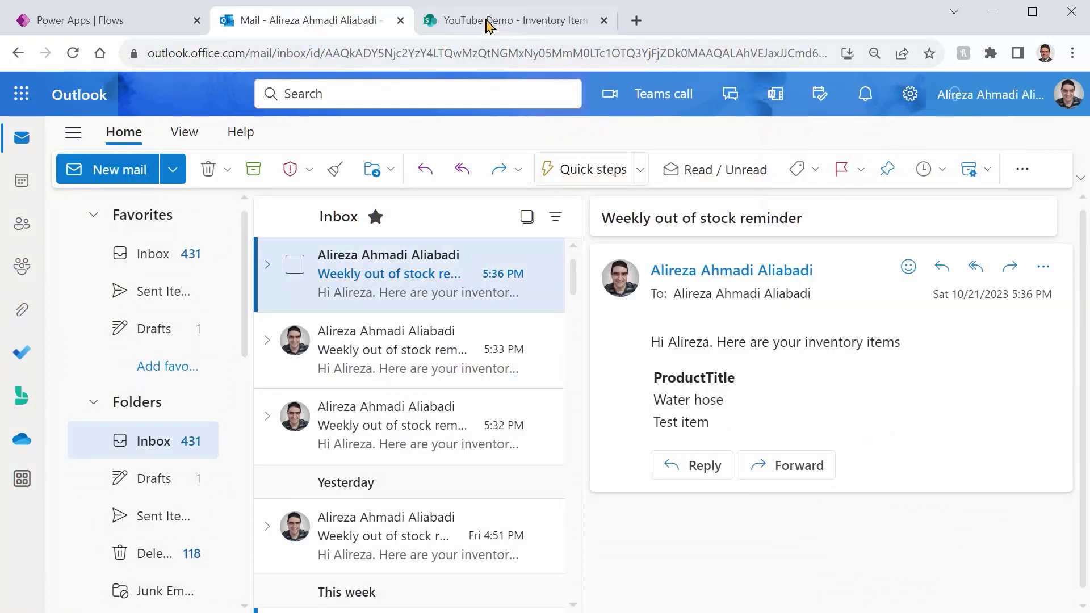
{"action": "left_click", "coordinate": [488, 26]}
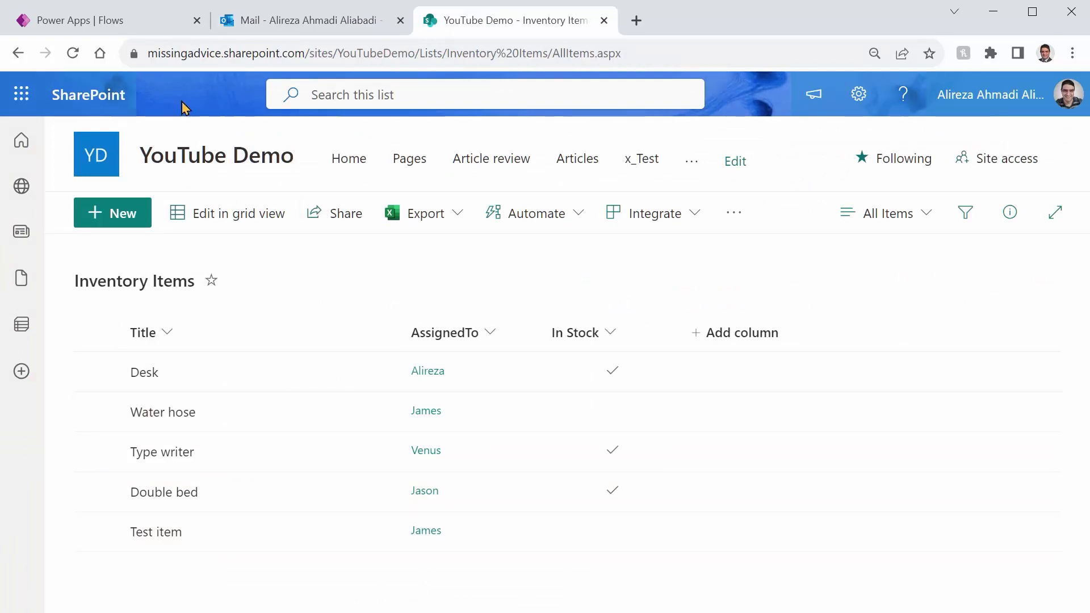
- Dismiss the run banner, reopen the flow to review InStock ne 1, then switch to the Inventory Items list
{"action": "left_click", "coordinate": [122, 32]}
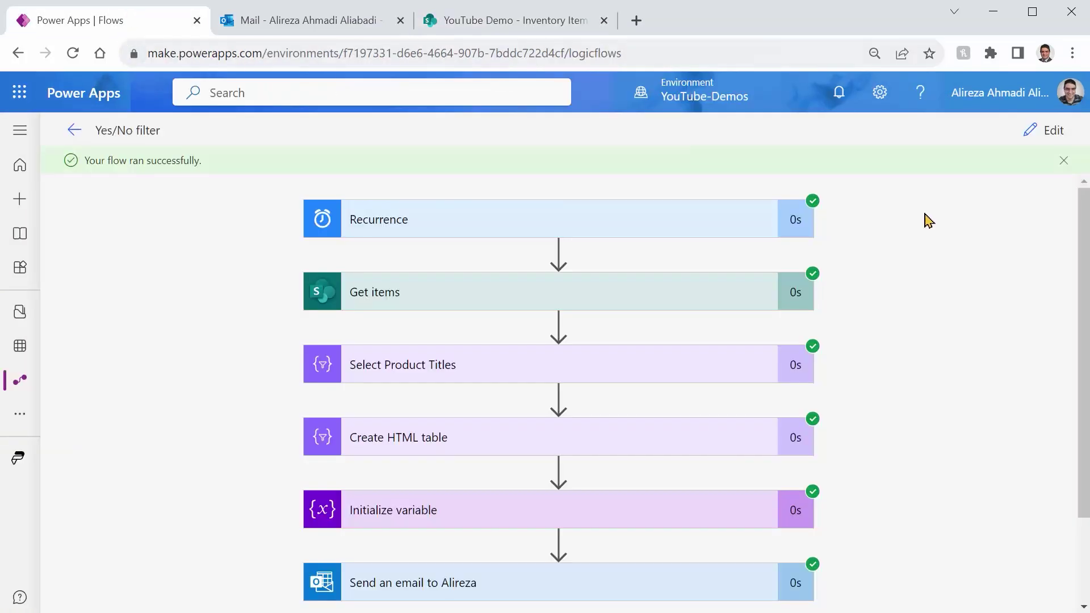
{"action": "left_click", "coordinate": [1062, 162]}
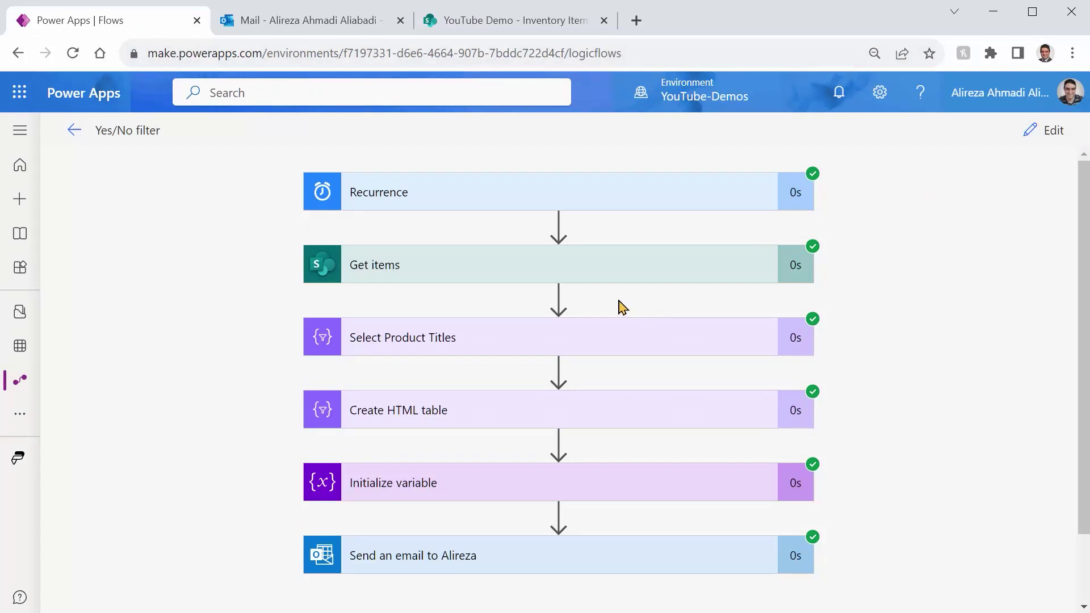
{"action": "left_click", "coordinate": [1051, 136]}
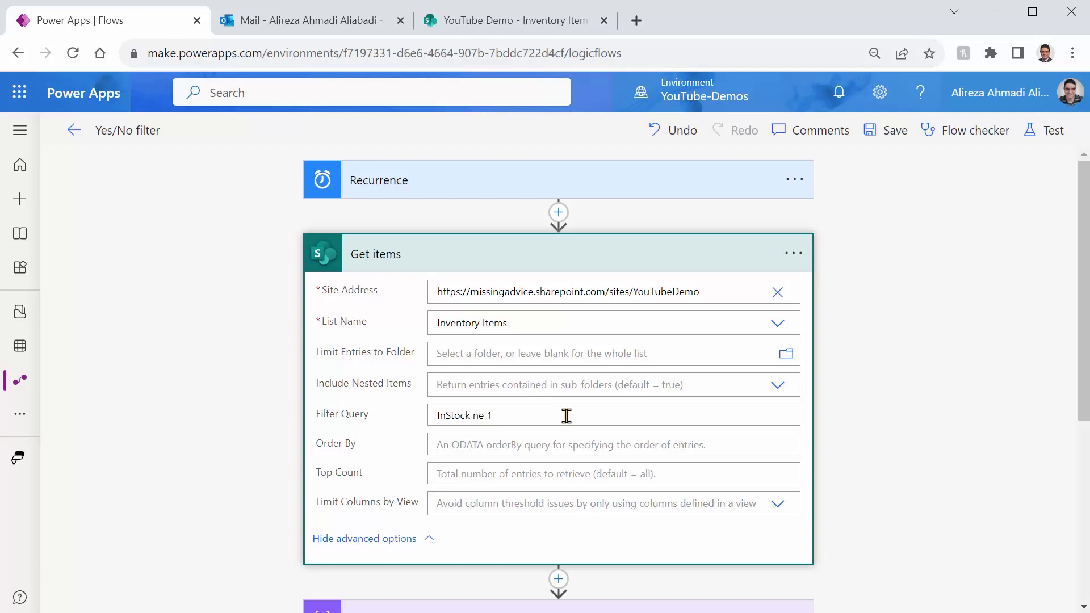
{"action": "left_click", "coordinate": [517, 25]}
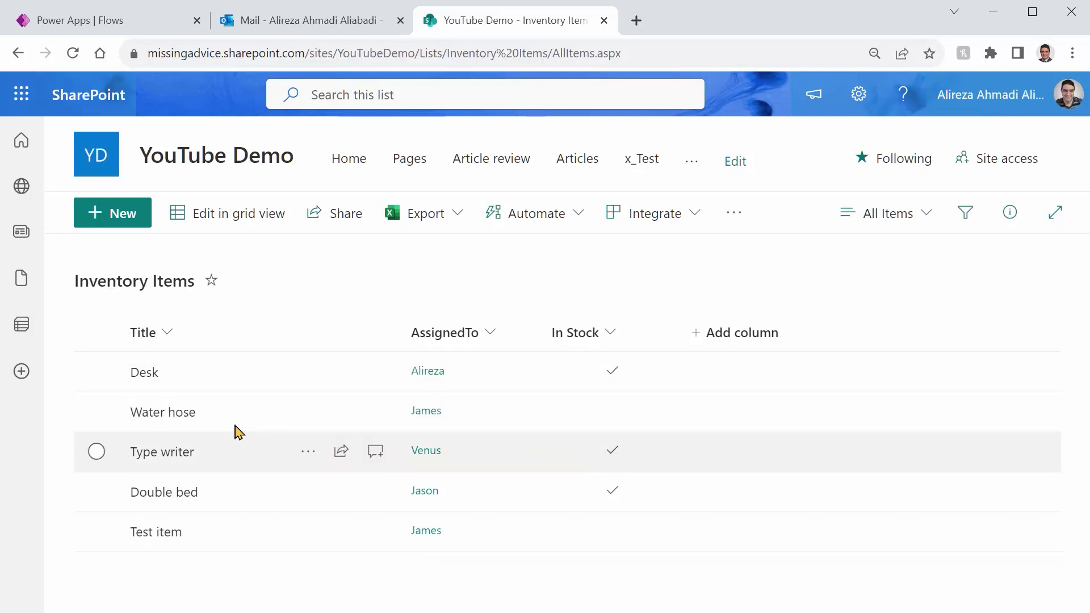
- Save the Water hose item in SharePoint with In Stock ticked then explicitly cleared
{"action": "left_click", "coordinate": [159, 413]}
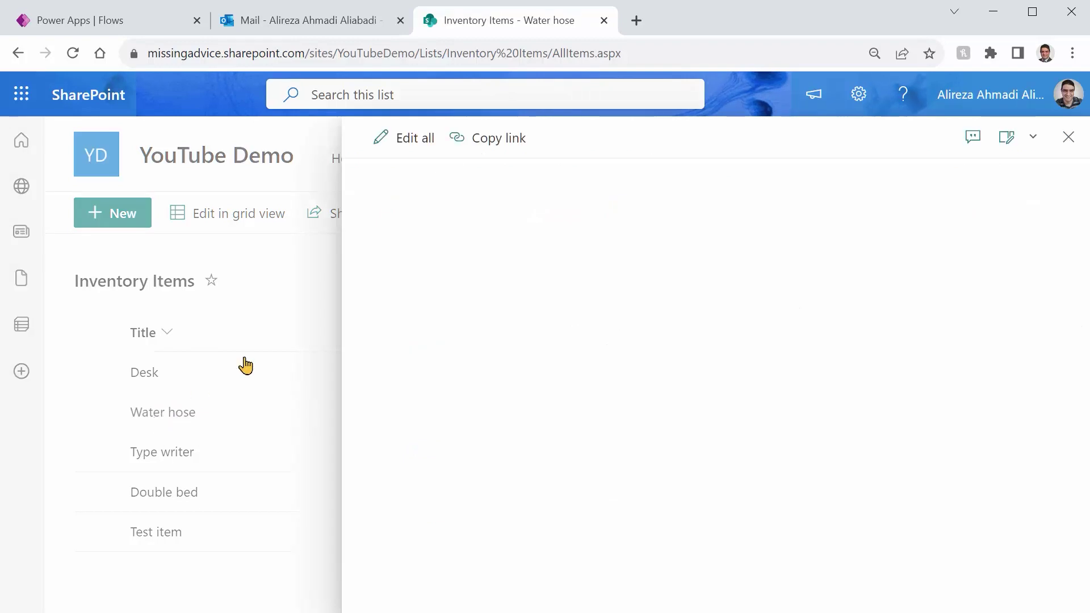
{"action": "left_click", "coordinate": [404, 145]}
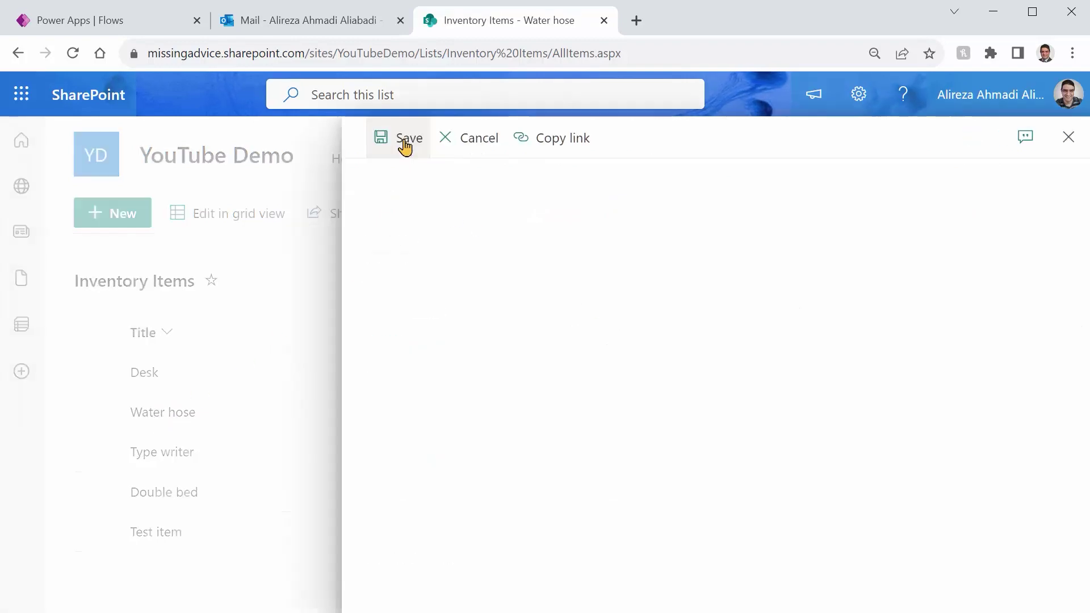
{"action": "left_click", "coordinate": [382, 407]}
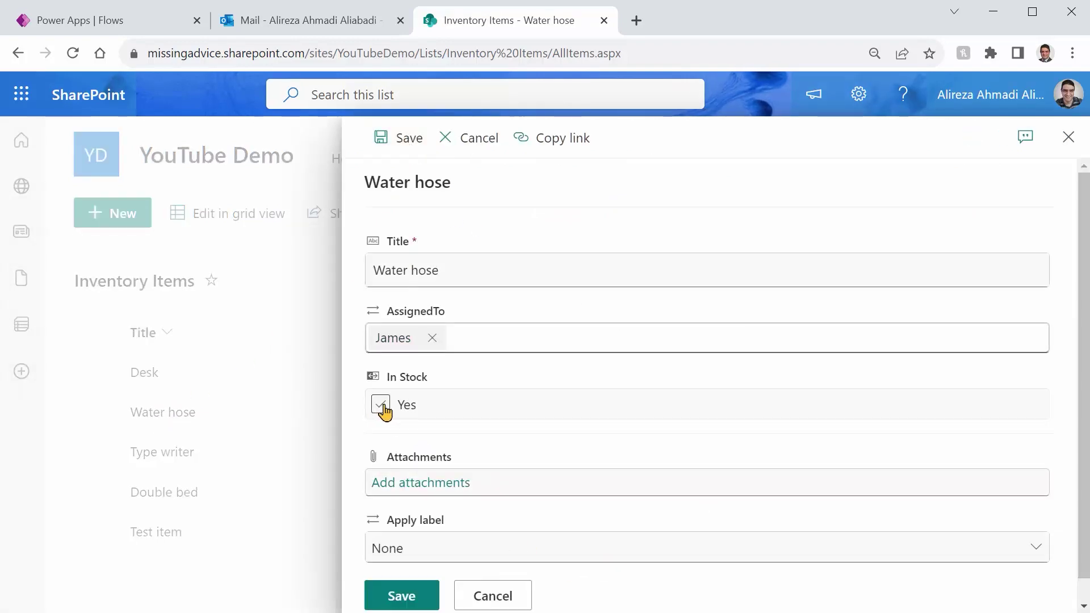
{"action": "left_click", "coordinate": [381, 406]}
{"action": "left_click", "coordinate": [381, 406]}
{"action": "left_click", "coordinate": [407, 597]}
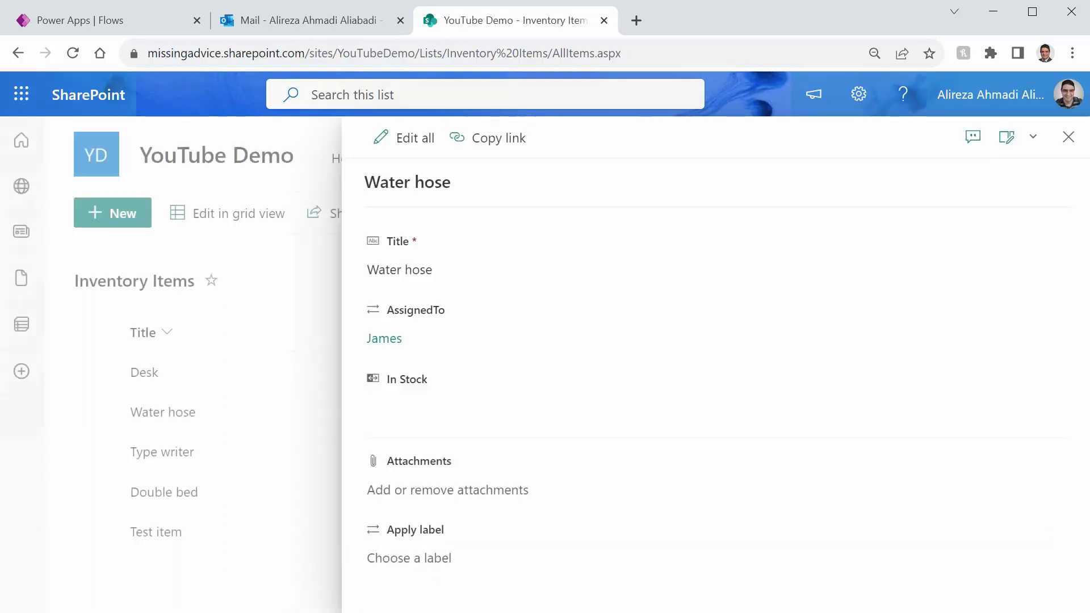
{"action": "left_click", "coordinate": [1067, 137]}
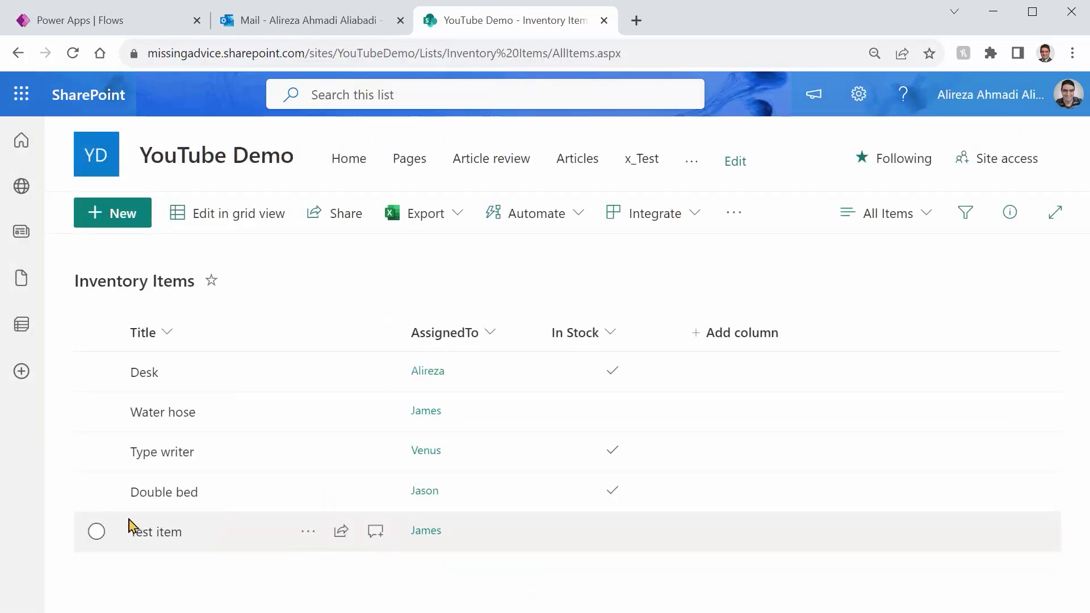
- Save the Test item with In Stock explicitly cleared, then return to the Get items Filter Query
{"action": "left_click", "coordinate": [155, 533]}
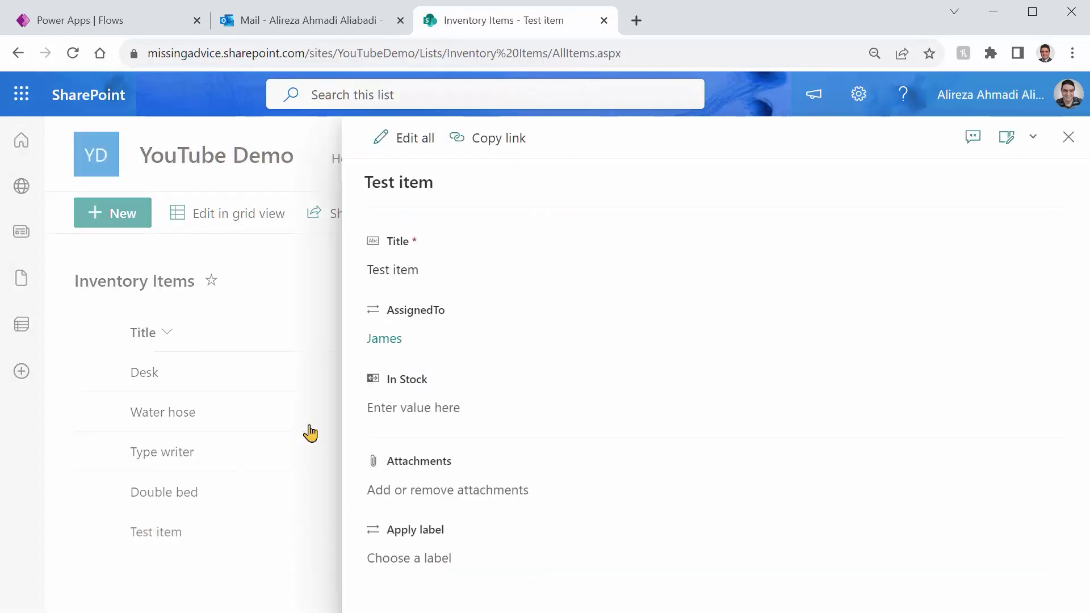
{"action": "left_click", "coordinate": [400, 142]}
{"action": "left_click", "coordinate": [380, 405]}
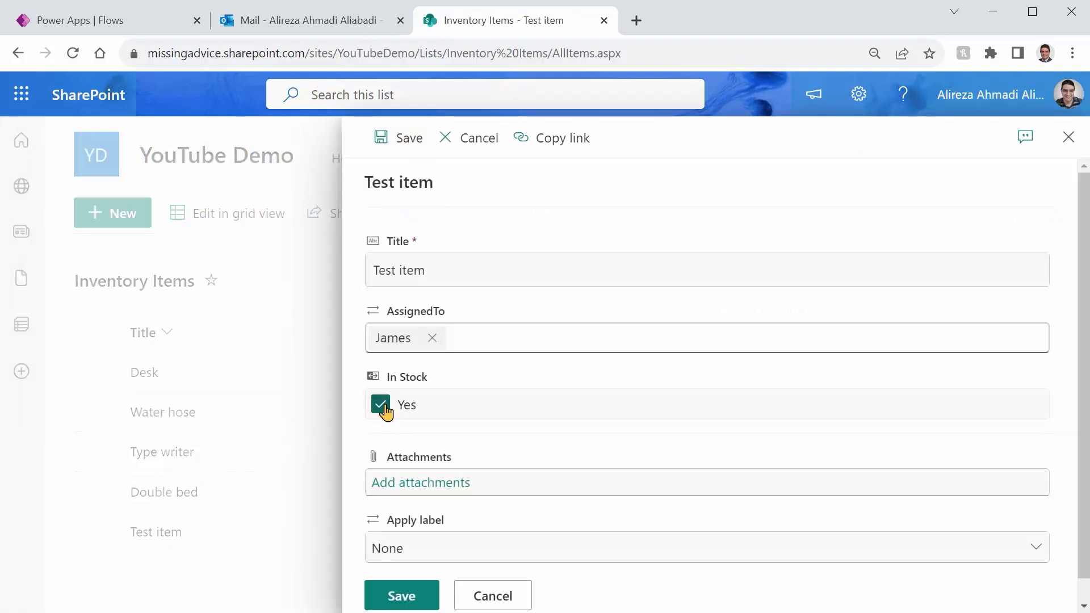
{"action": "left_click", "coordinate": [381, 405]}
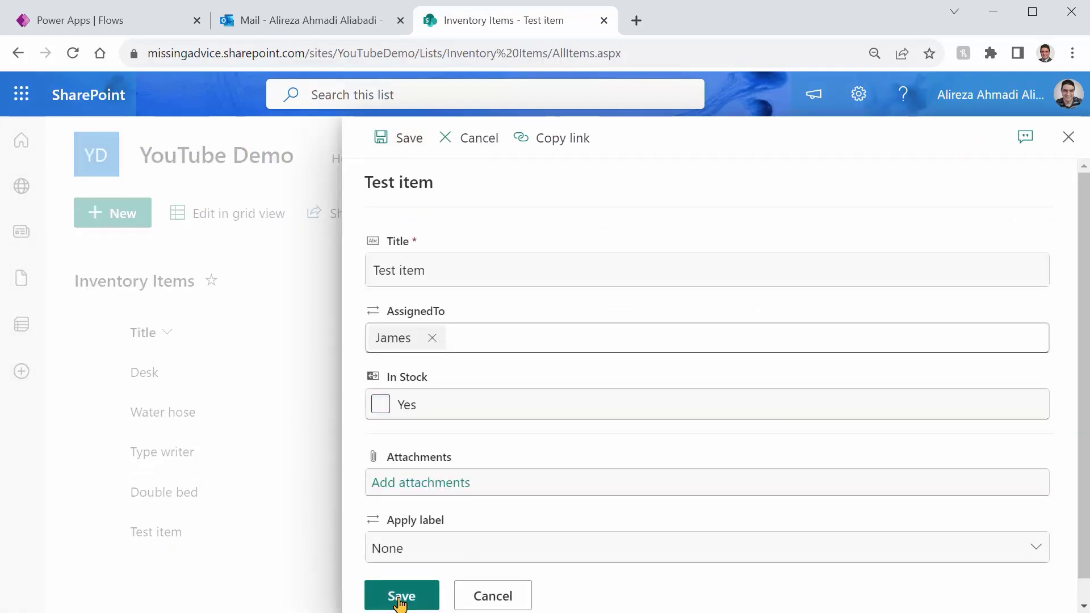
{"action": "left_click", "coordinate": [401, 597]}
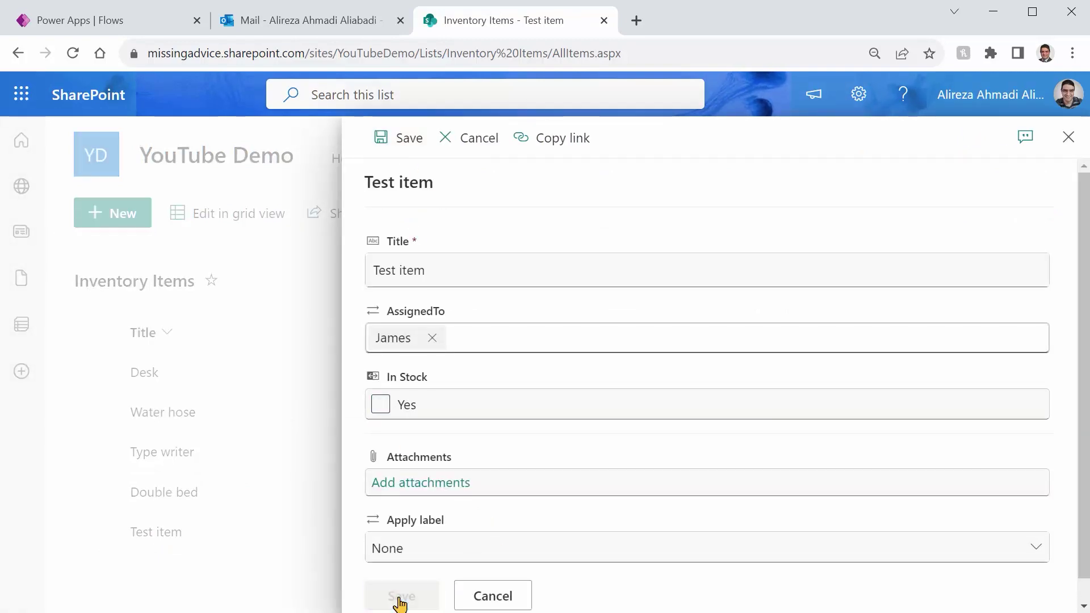
{"action": "left_click", "coordinate": [1066, 138]}
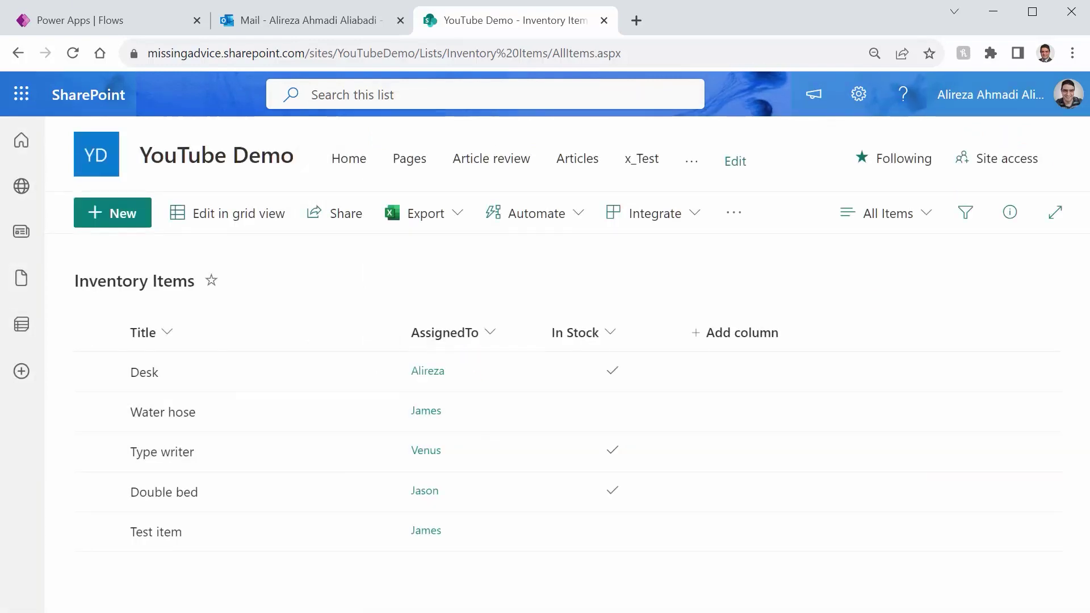
{"action": "left_click", "coordinate": [125, 18]}
{"action": "left_click", "coordinate": [530, 416]}
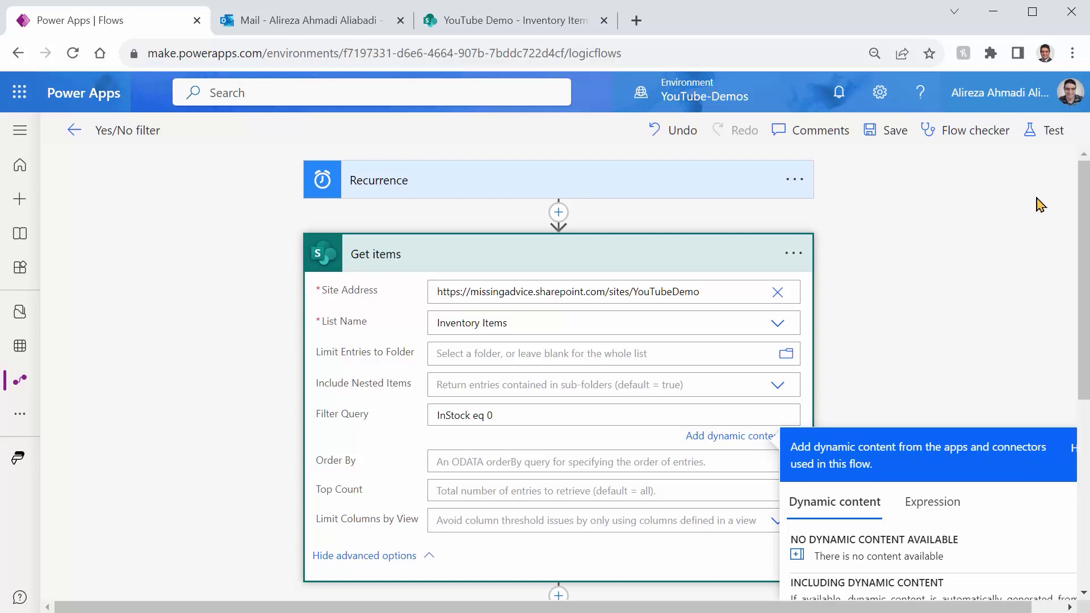
- Save the flow with InStock eq 0, run a successful manual test and switch to the Mail inbox
{"action": "left_click", "coordinate": [890, 133]}
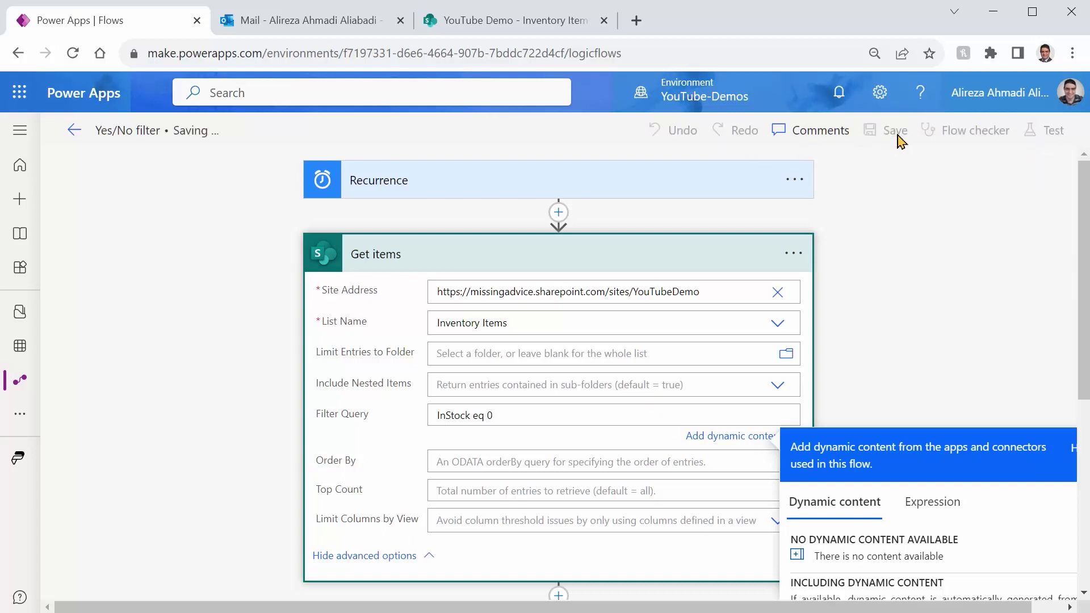
{"action": "left_click", "coordinate": [1049, 133]}
{"action": "left_click", "coordinate": [877, 589]}
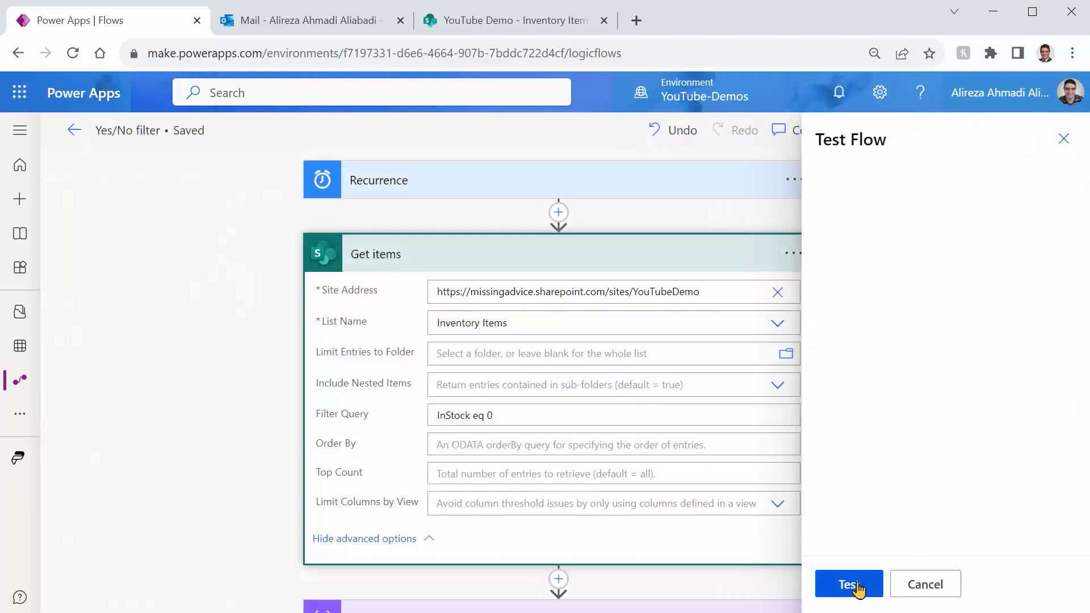
{"action": "left_click", "coordinate": [854, 588]}
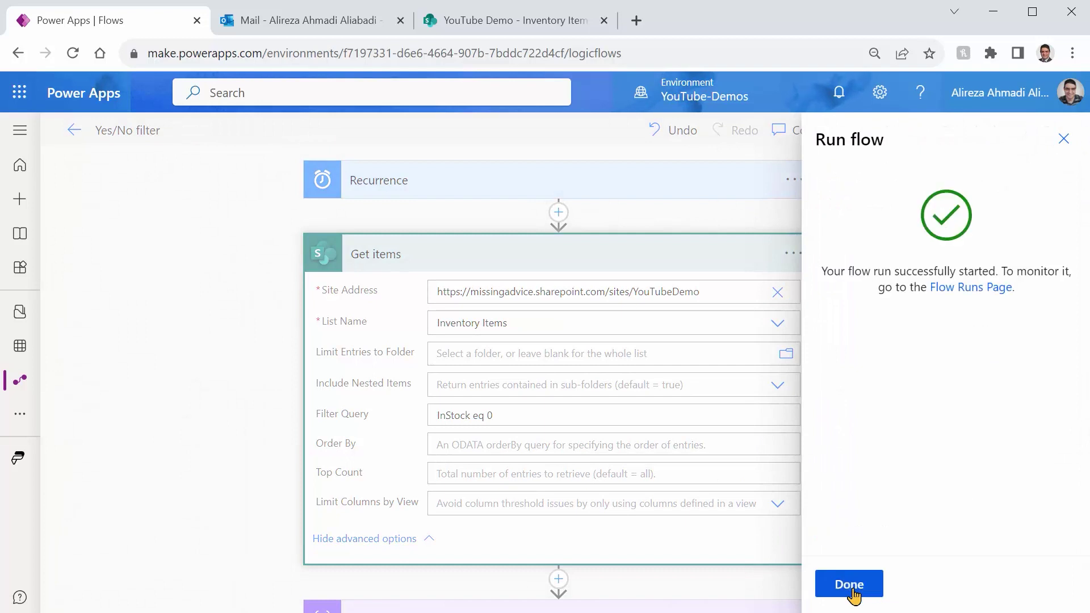
{"action": "left_click", "coordinate": [855, 590]}
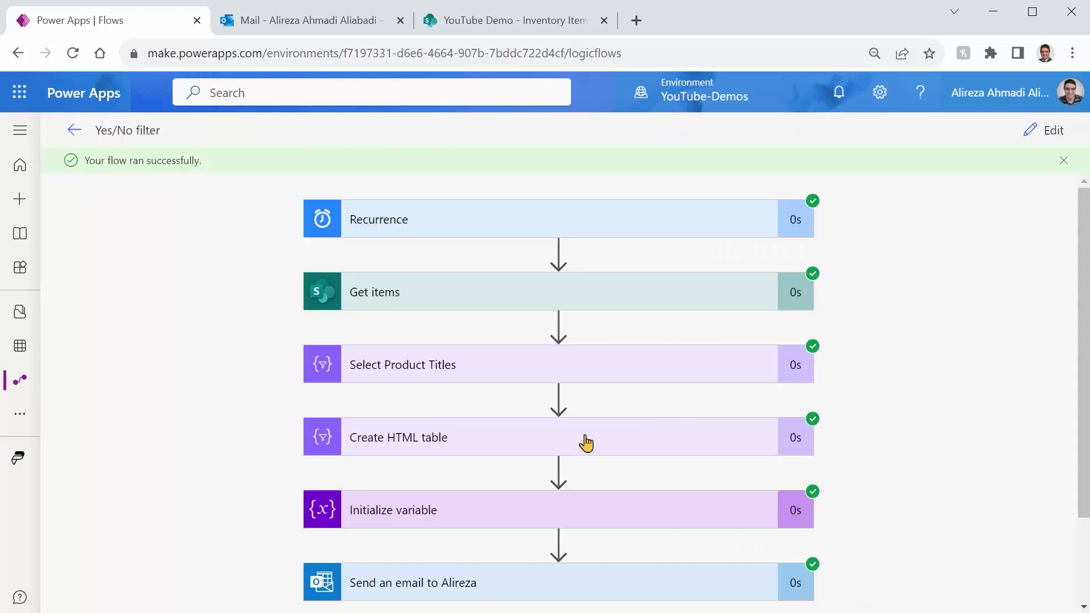
{"action": "left_click", "coordinate": [315, 26]}
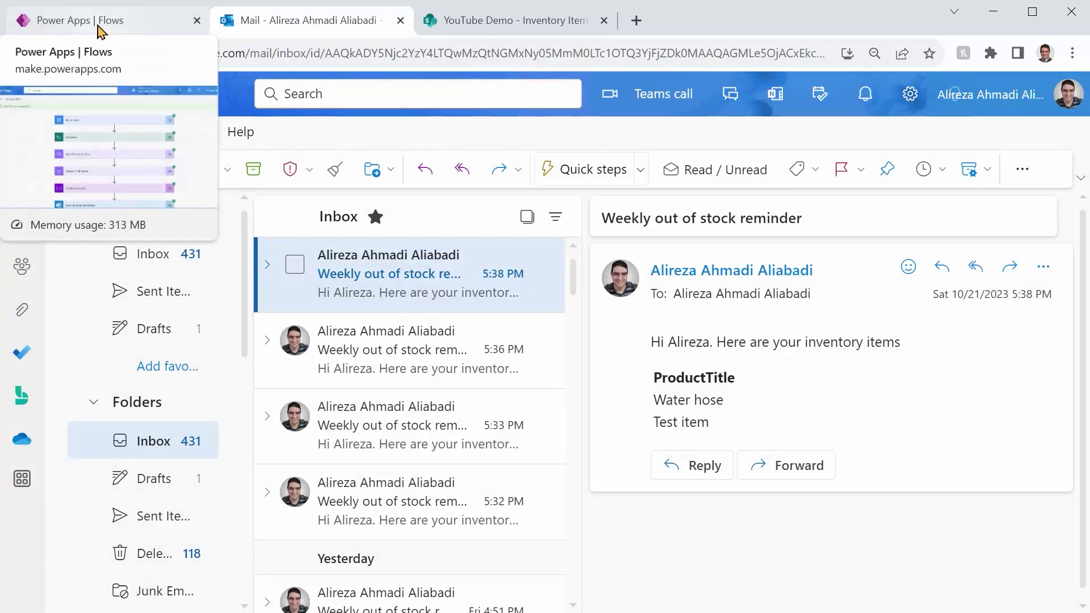
- Return from the reminder email to the flow run and reopen the flow for editing
{"action": "left_click", "coordinate": [99, 24]}
{"action": "left_click", "coordinate": [1045, 134]}
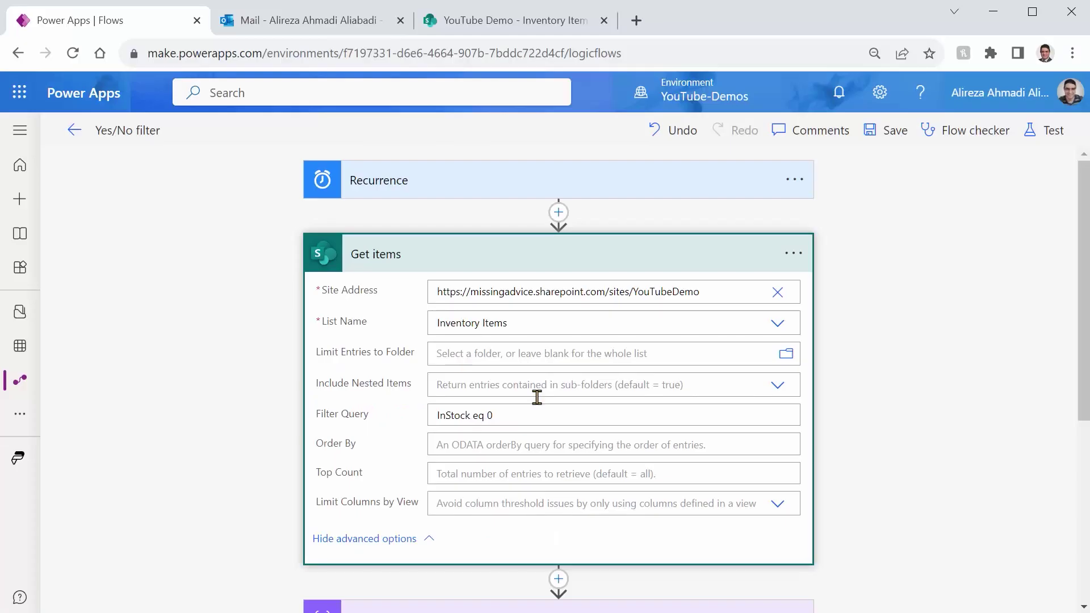
- Clear the InStock eq 0 filter query from Get items and save the flow
{"action": "left_click", "coordinate": [506, 415]}
{"action": "key", "text": "ctrl+a"}
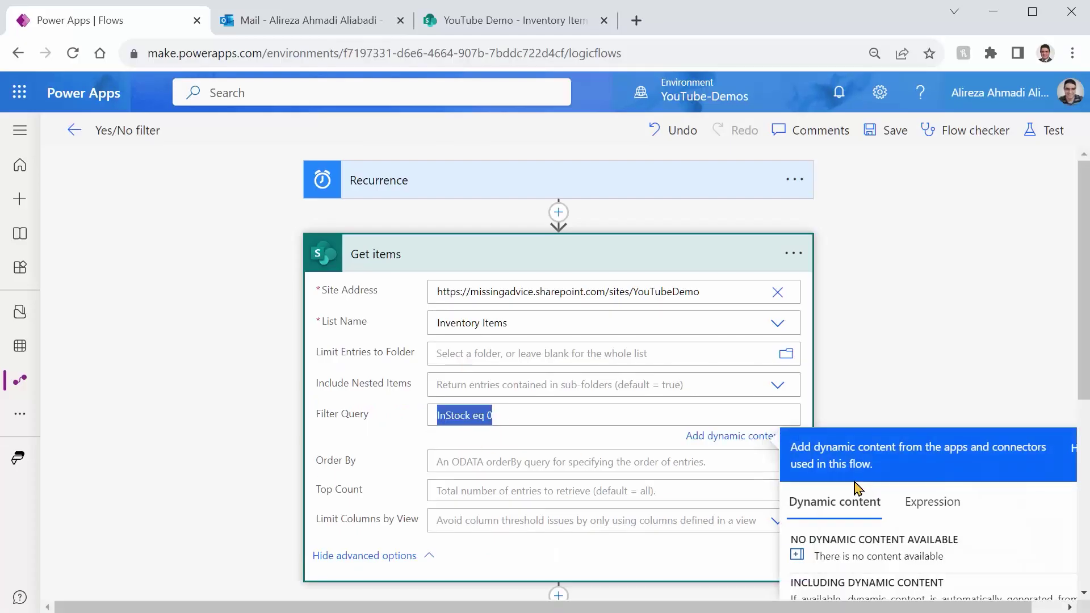
{"action": "key", "text": "BackSpace"}
{"action": "scroll", "coordinate": [905, 382], "scroll_direction": "down", "scroll_amount": 1}
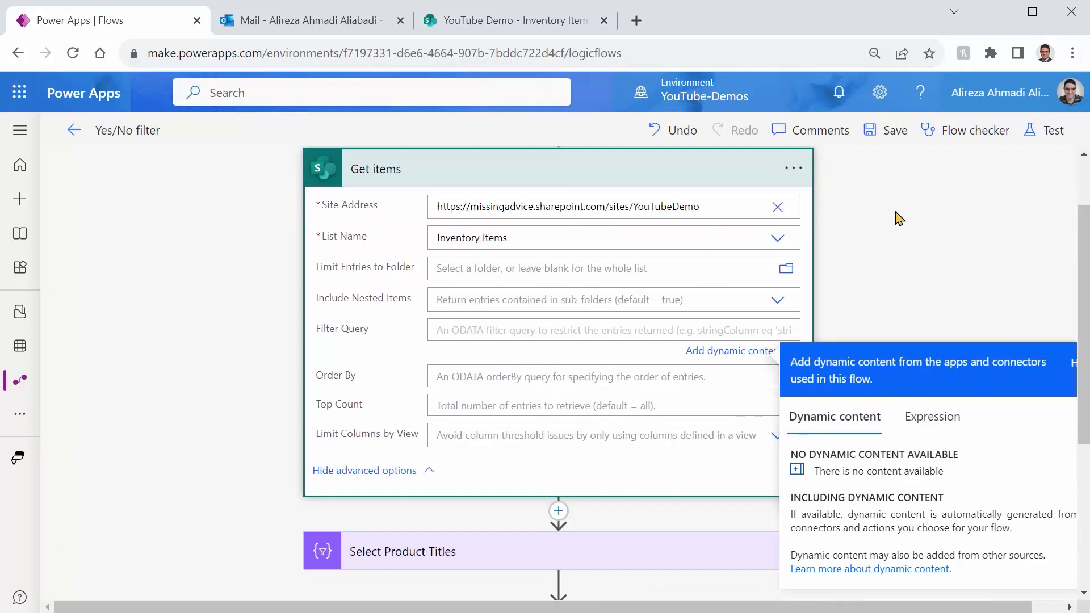
{"action": "left_click", "coordinate": [895, 130]}
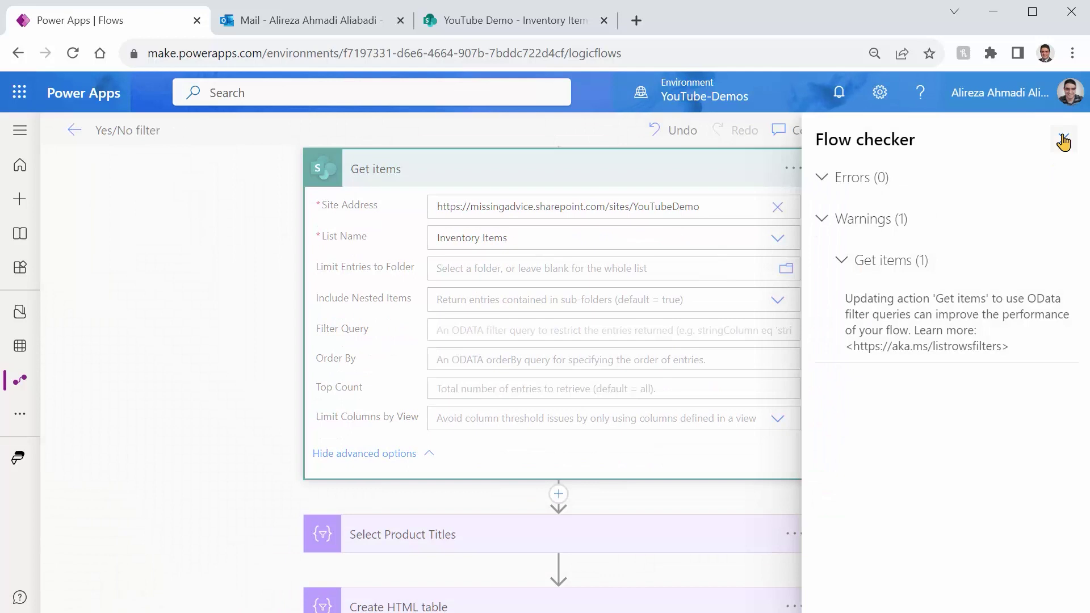
{"action": "left_click", "coordinate": [1063, 139]}
- Start adding a new action directly after the Get items step
{"action": "left_click", "coordinate": [557, 494]}
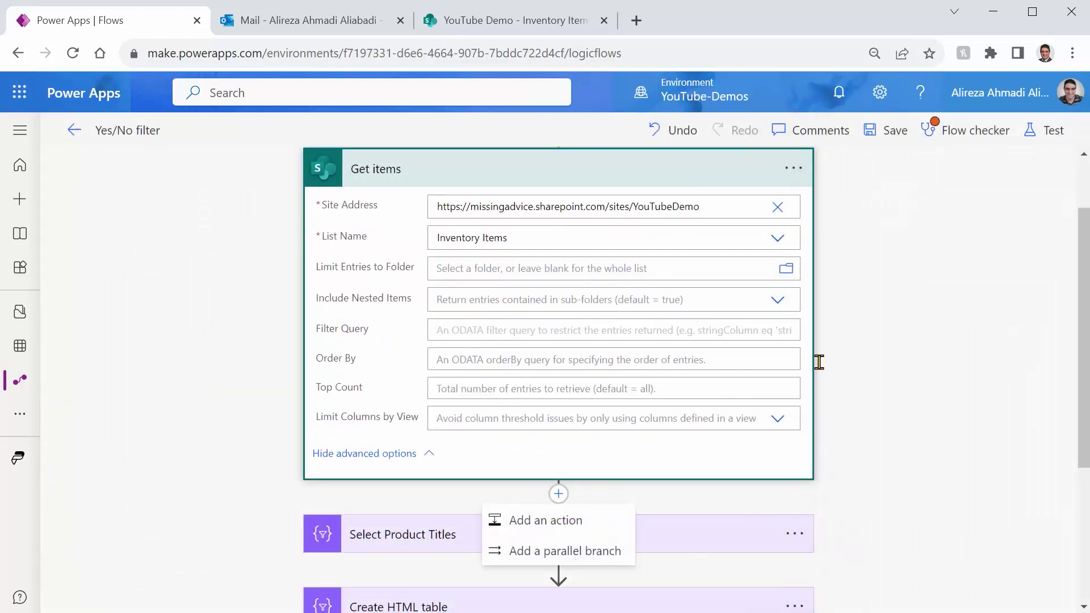
{"action": "left_click", "coordinate": [545, 520]}
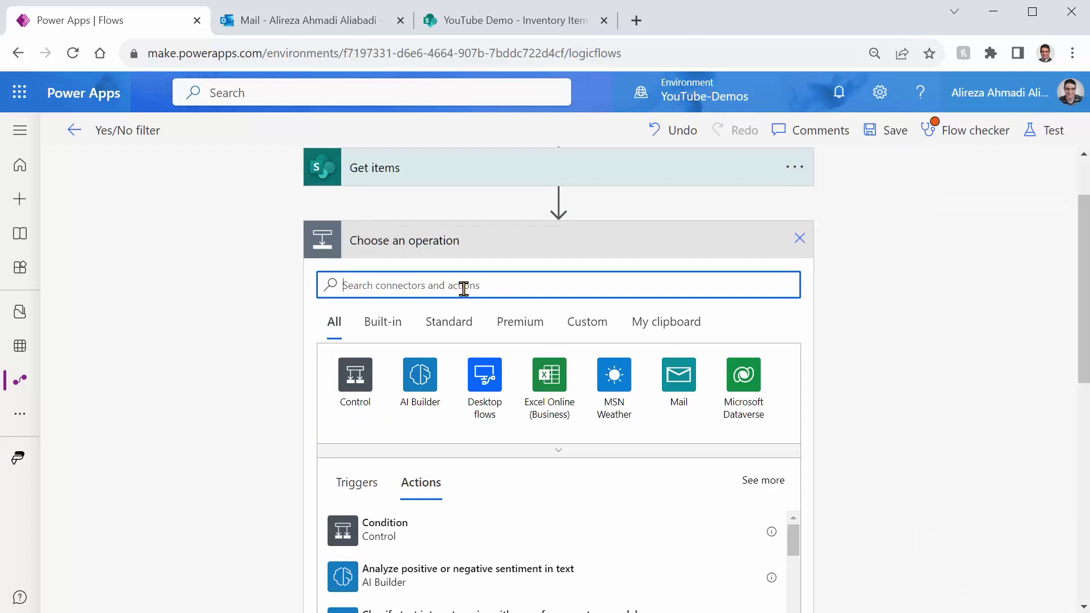
{"action": "type", "text": "Filter"}
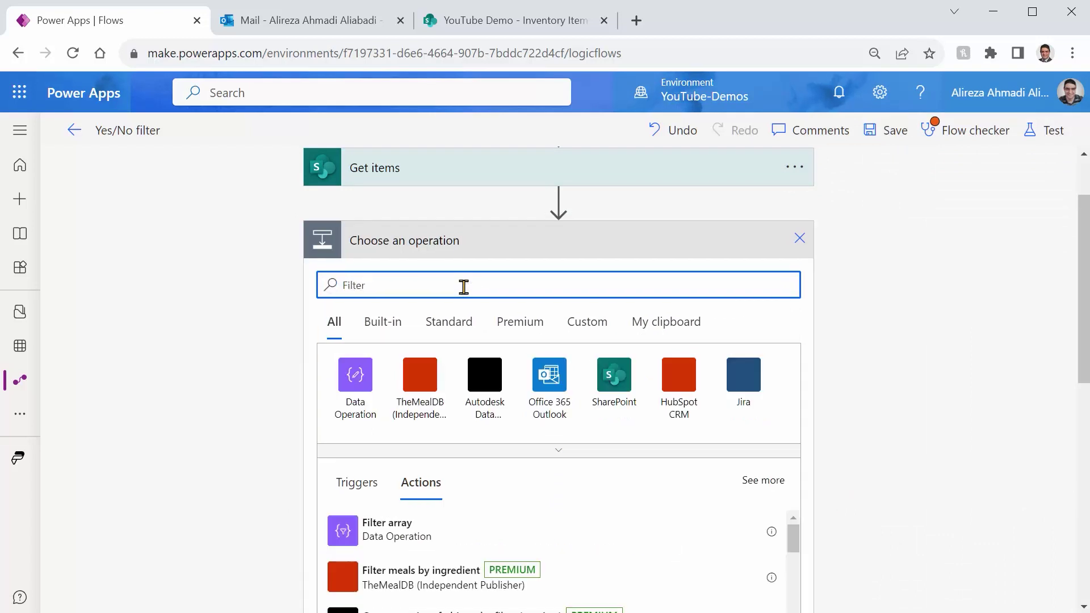
- Add a Filter array action taking the Get items value list as its source
{"action": "left_click", "coordinate": [400, 538]}
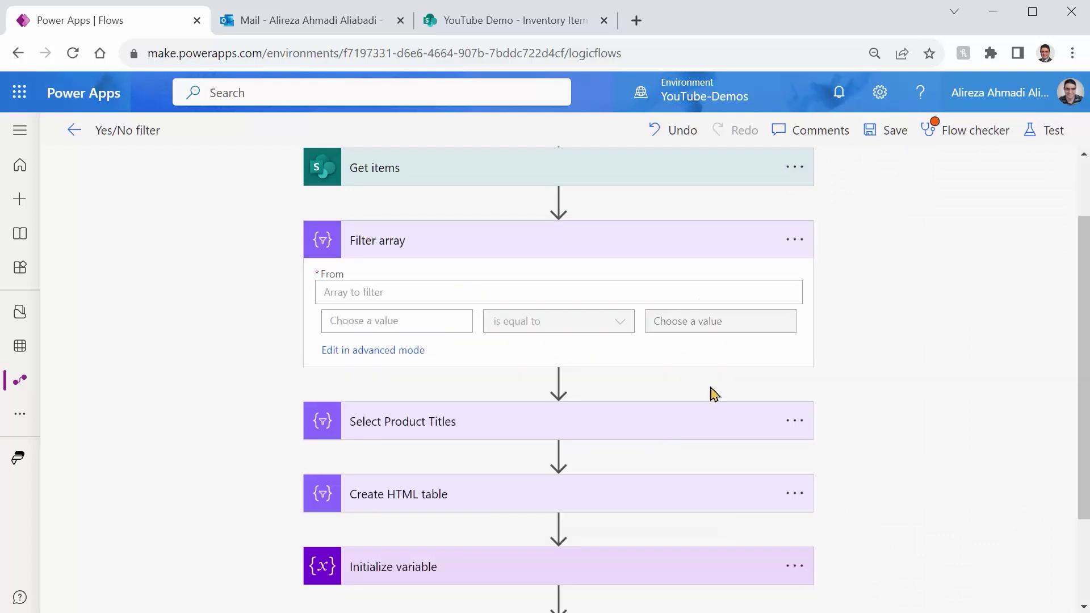
{"action": "left_click", "coordinate": [401, 293]}
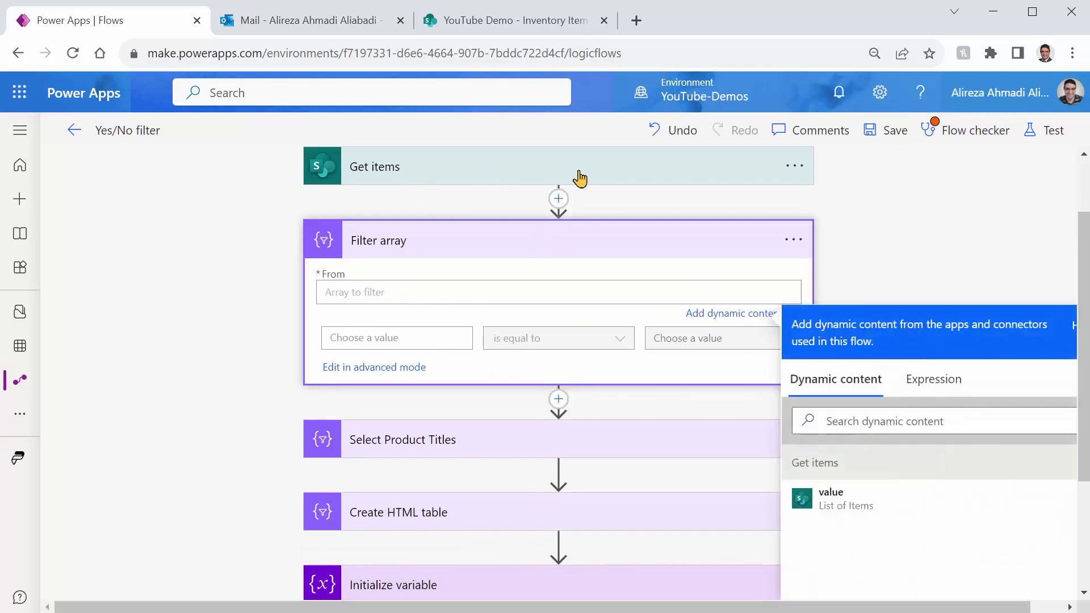
{"action": "left_click", "coordinate": [817, 515]}
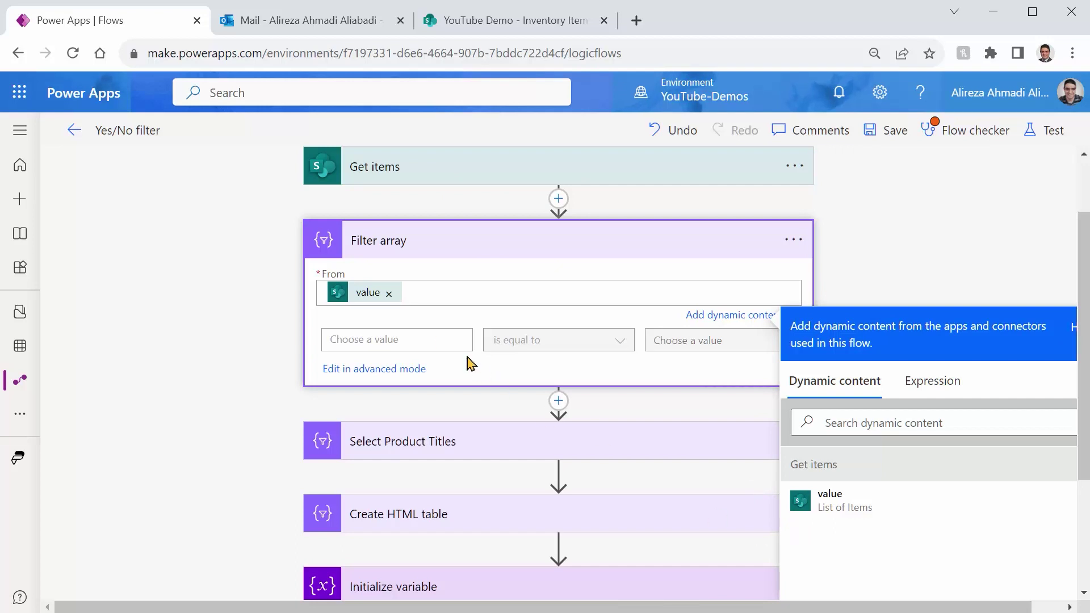
- Set the Filter array condition to item().InStock is equal to 0, checking the In Stock column name
{"action": "left_click", "coordinate": [439, 341]}
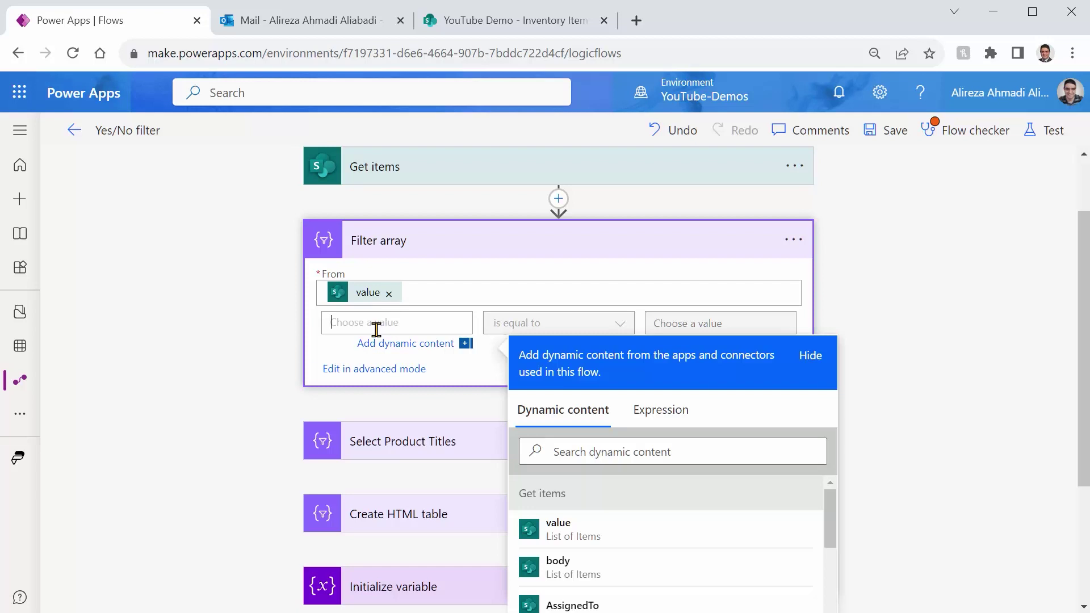
{"action": "left_click", "coordinate": [654, 411]}
{"action": "type", "text": "ite"}
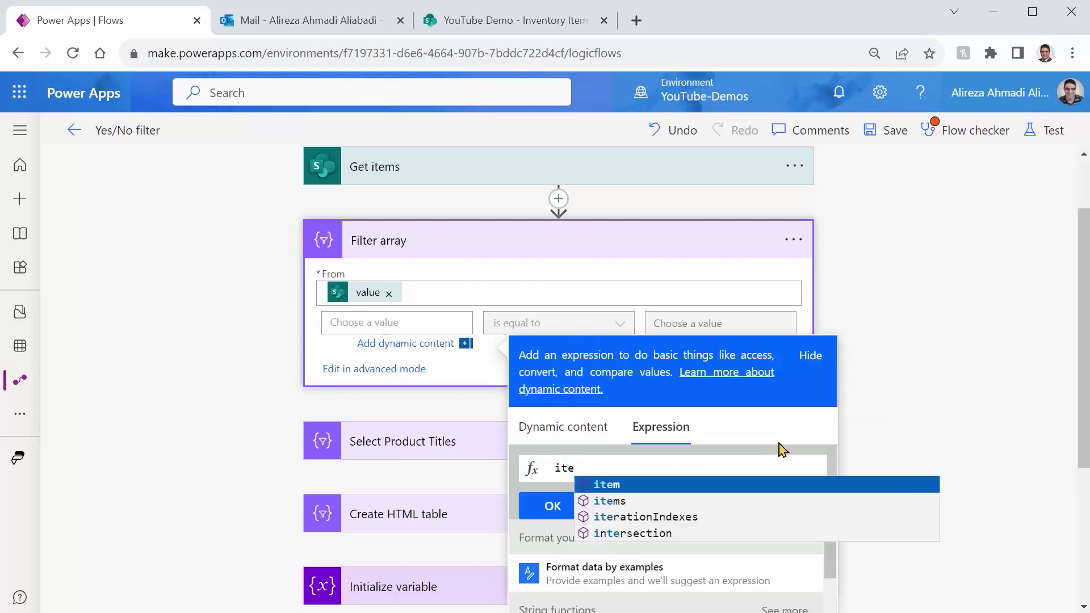
{"action": "key", "text": "Return"}
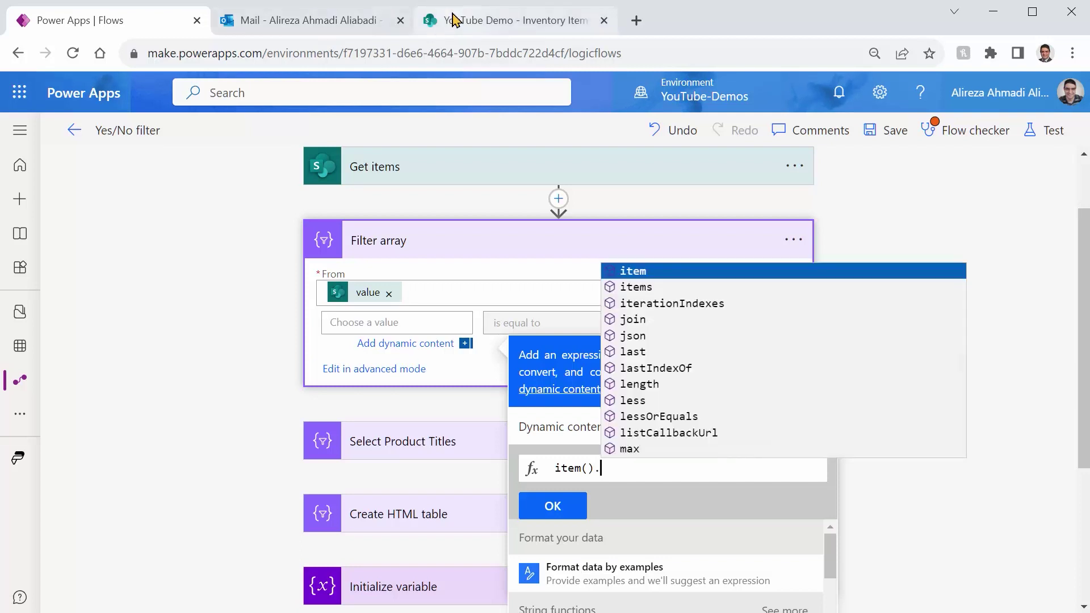
{"action": "left_click", "coordinate": [511, 19]}
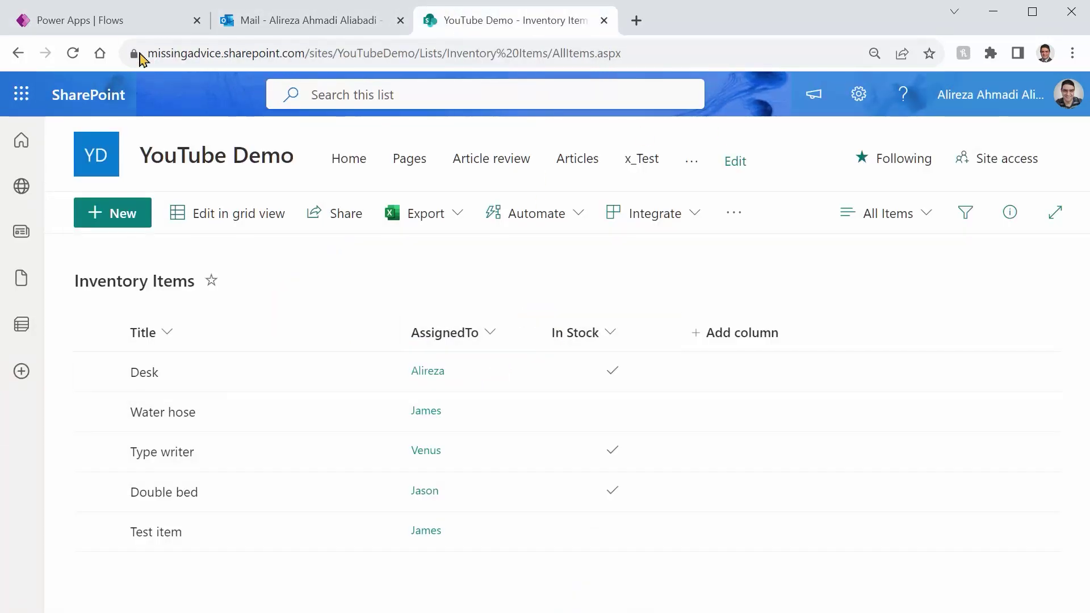
{"action": "left_click", "coordinate": [122, 25]}
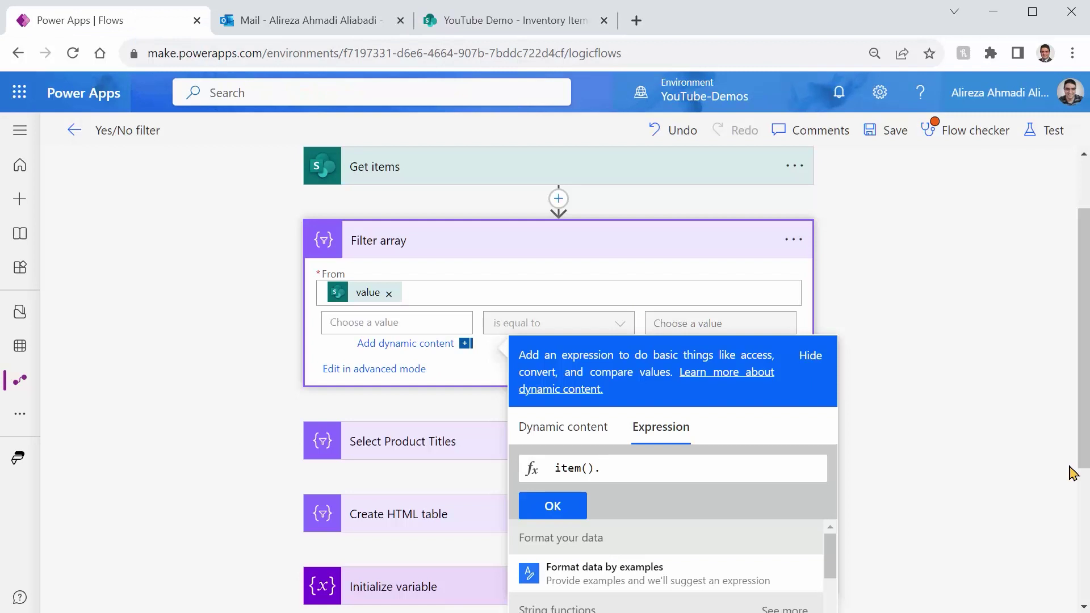
{"action": "type", "text": "InSto"}
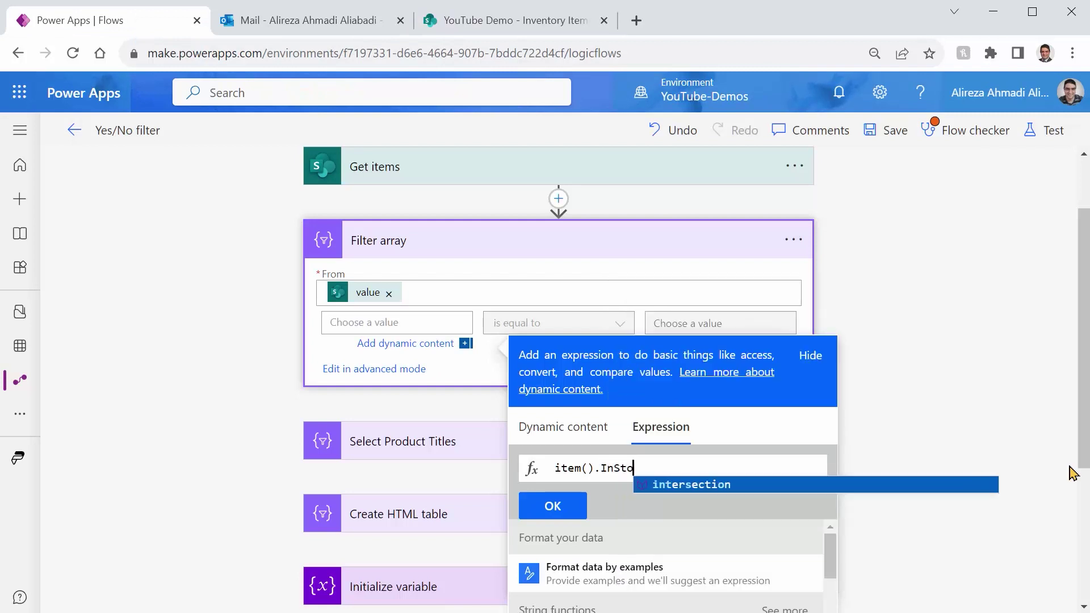
{"action": "type", "text": "ck"}
{"action": "left_click", "coordinate": [553, 511]}
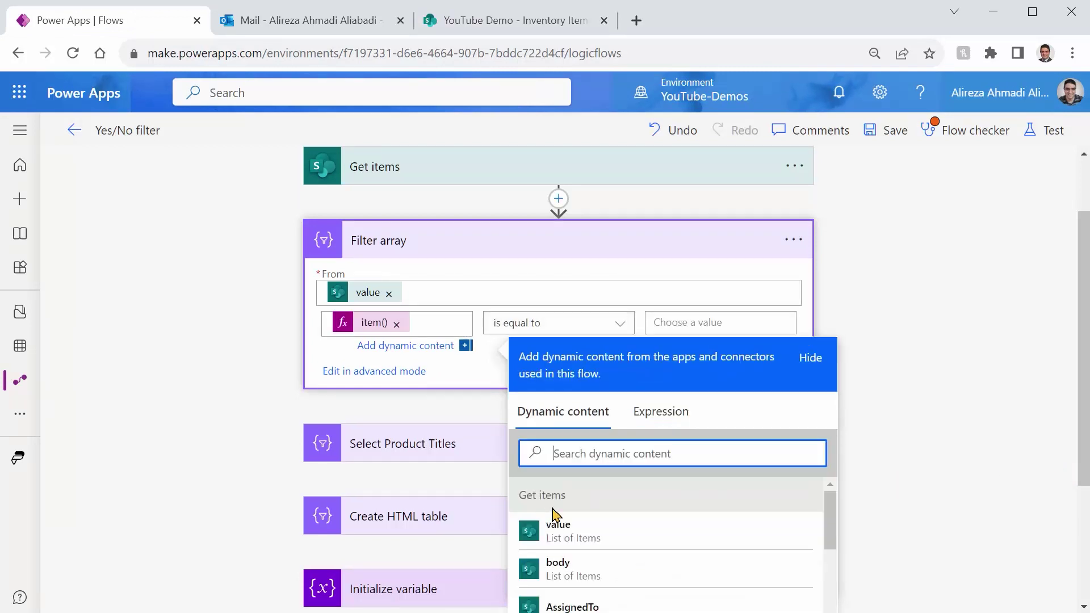
{"action": "left_click", "coordinate": [667, 329]}
{"action": "type", "text": "0"}
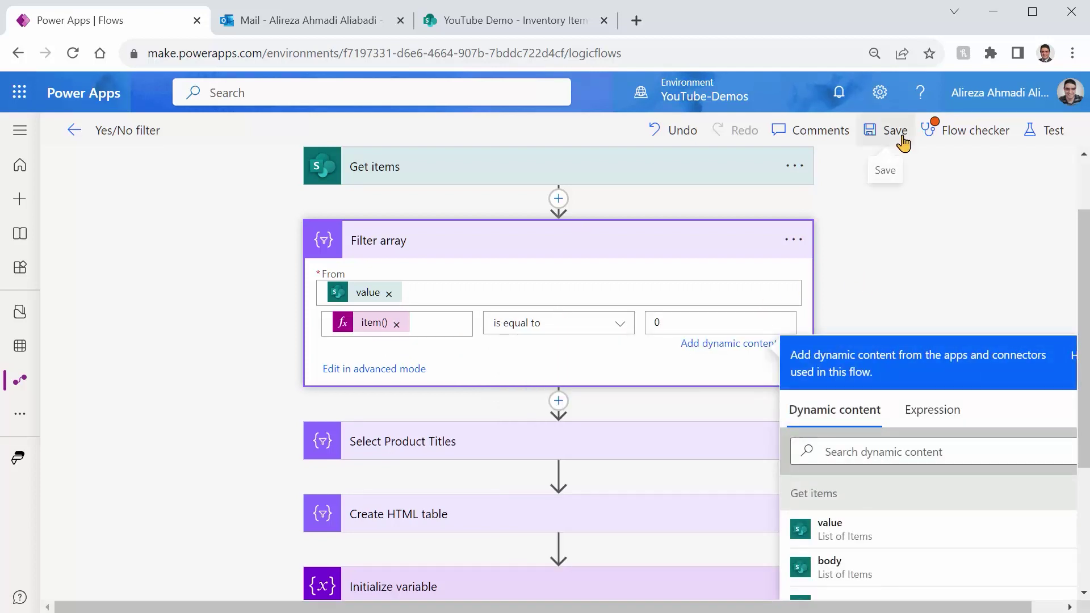
- Save the flow and dismiss the flow checker warnings
{"action": "left_click", "coordinate": [903, 140]}
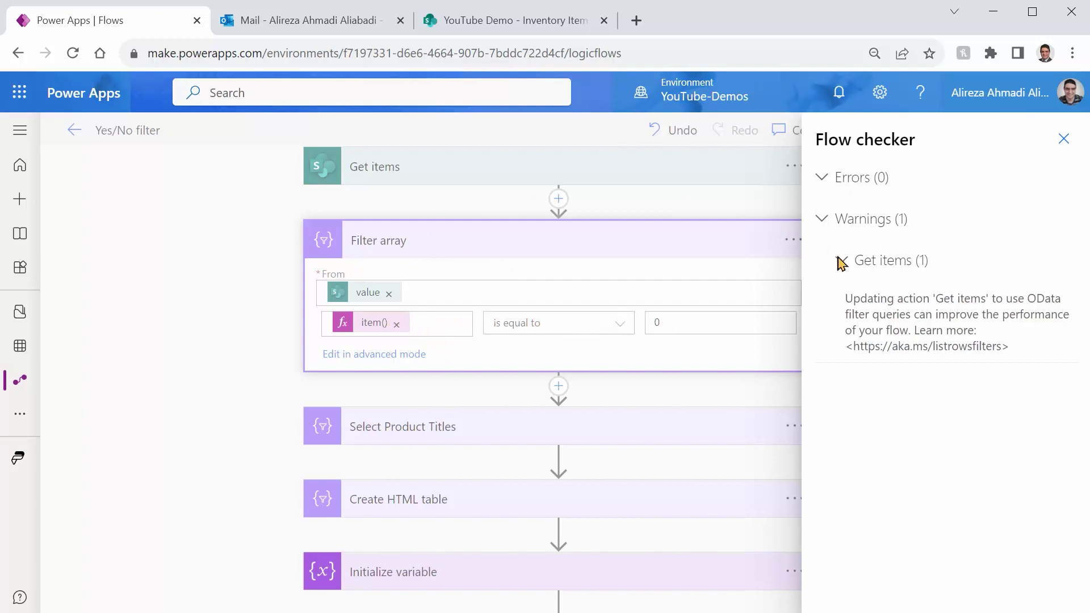
{"action": "left_click", "coordinate": [1064, 139]}
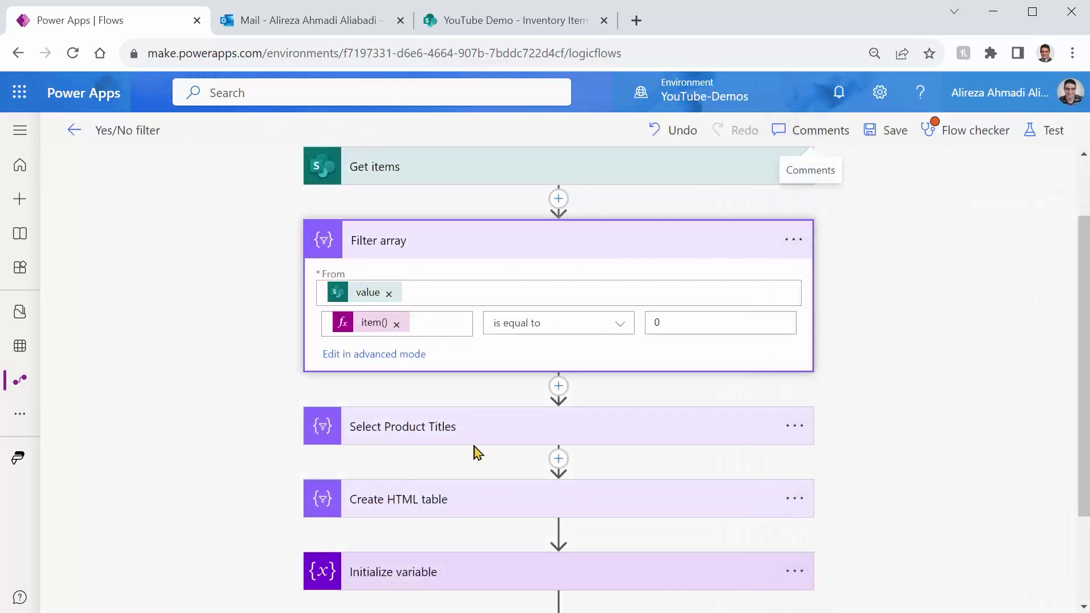
- Make Select Product Titles draw from the Filter array Body and save the flow
{"action": "left_click", "coordinate": [465, 438]}
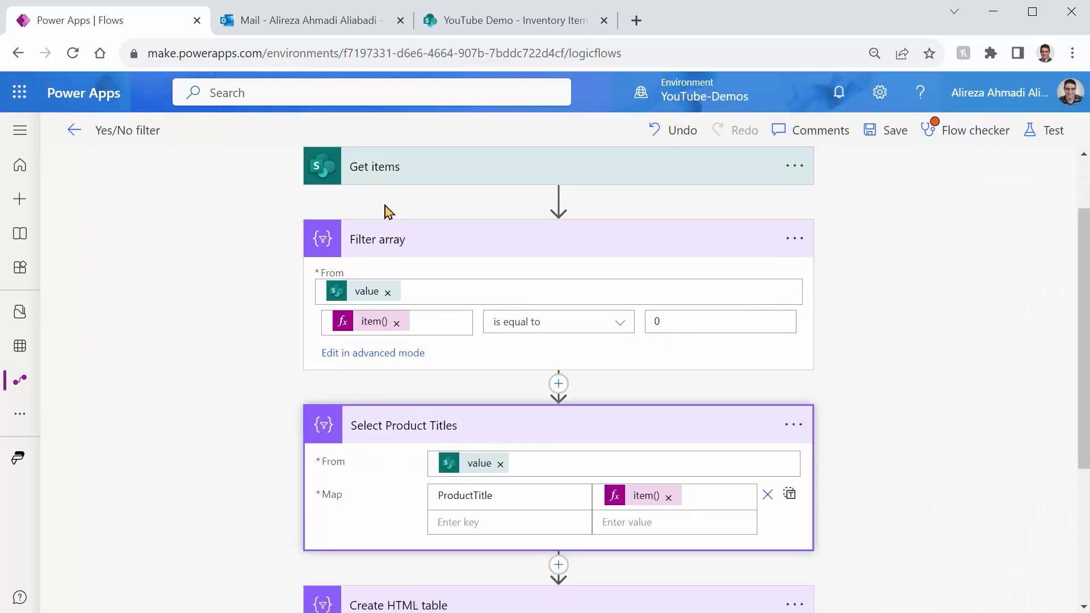
{"action": "left_click", "coordinate": [500, 463]}
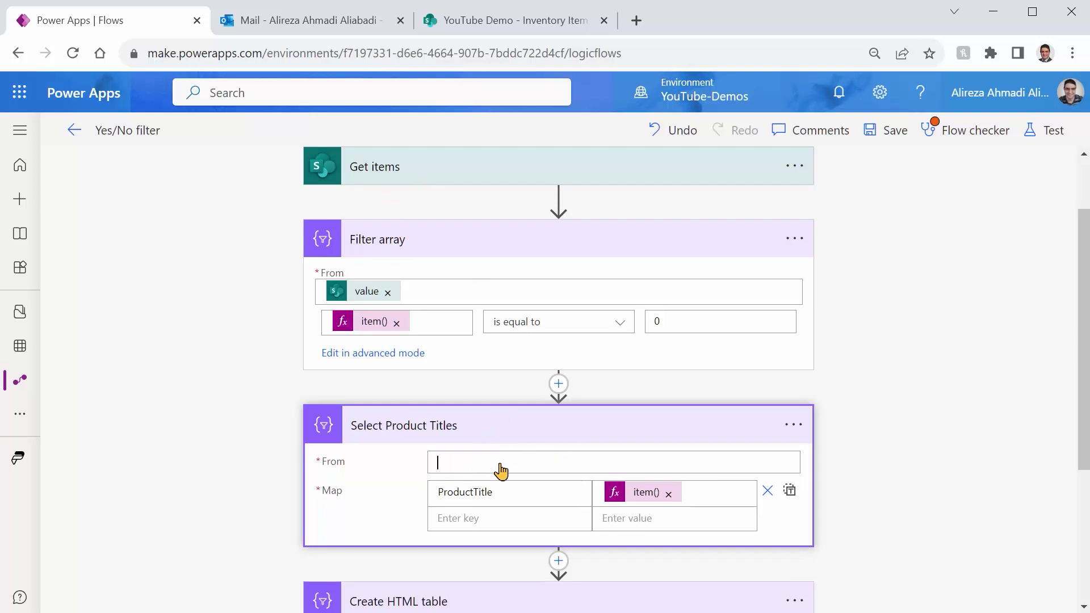
{"action": "scroll", "coordinate": [813, 423], "scroll_direction": "down", "scroll_amount": 4}
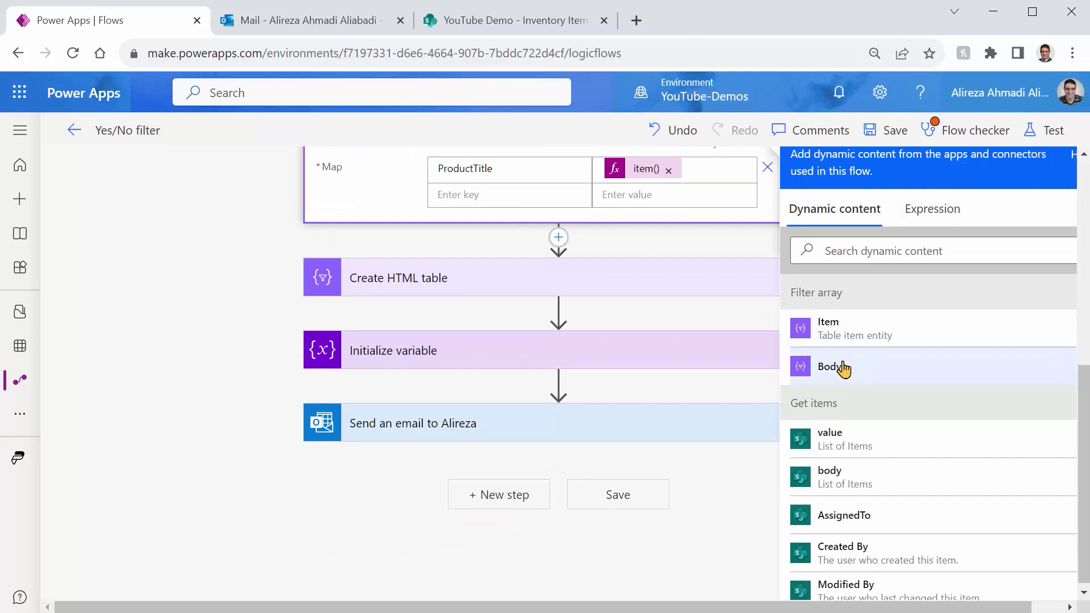
{"action": "left_click", "coordinate": [843, 369]}
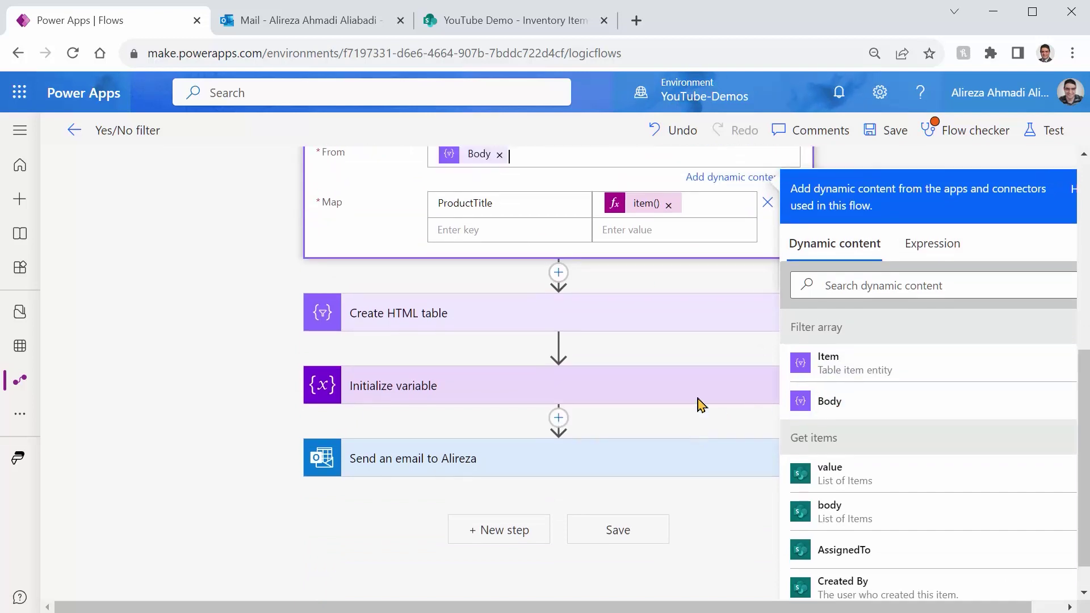
{"action": "scroll", "coordinate": [697, 403], "scroll_direction": "up", "scroll_amount": 4}
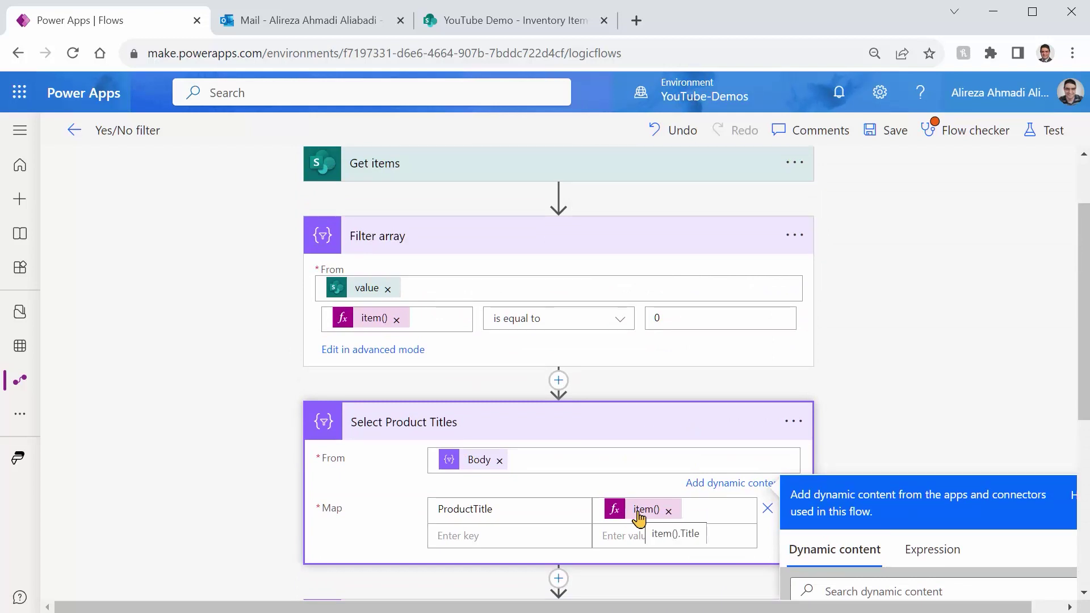
{"action": "left_click", "coordinate": [897, 146]}
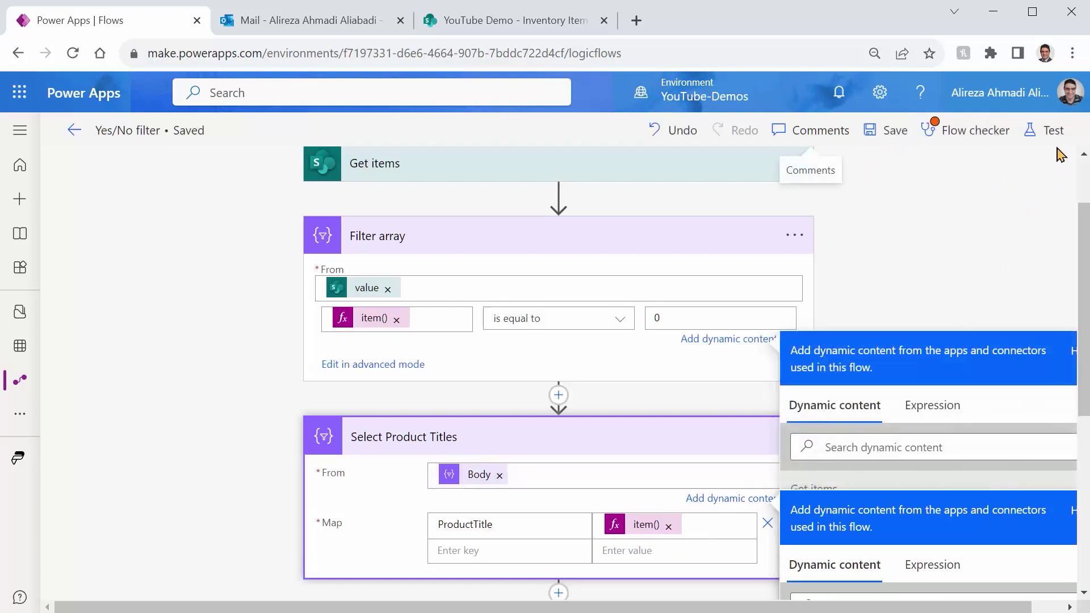
- Run a successful manual test of the flow, then switch to the Mail inbox
{"action": "left_click", "coordinate": [1059, 136]}
{"action": "left_click", "coordinate": [1053, 134]}
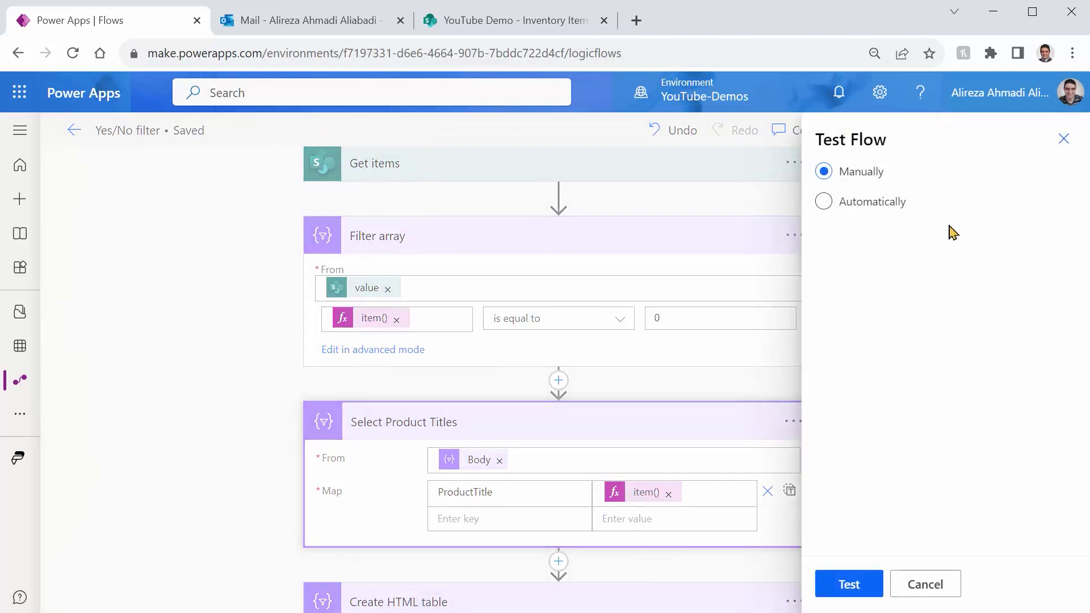
{"action": "left_click", "coordinate": [849, 585]}
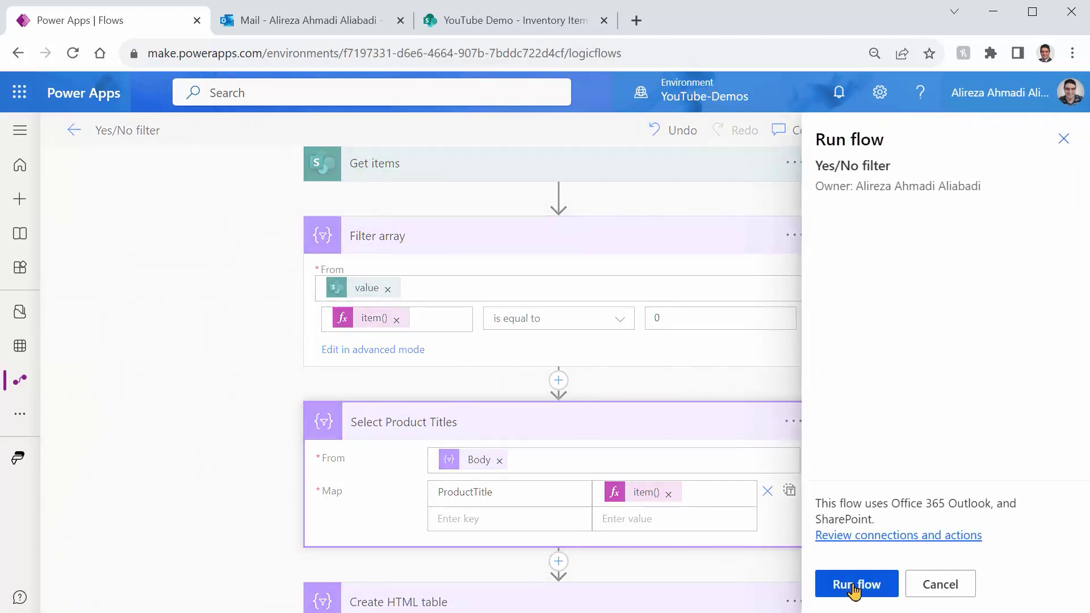
{"action": "left_click", "coordinate": [851, 585]}
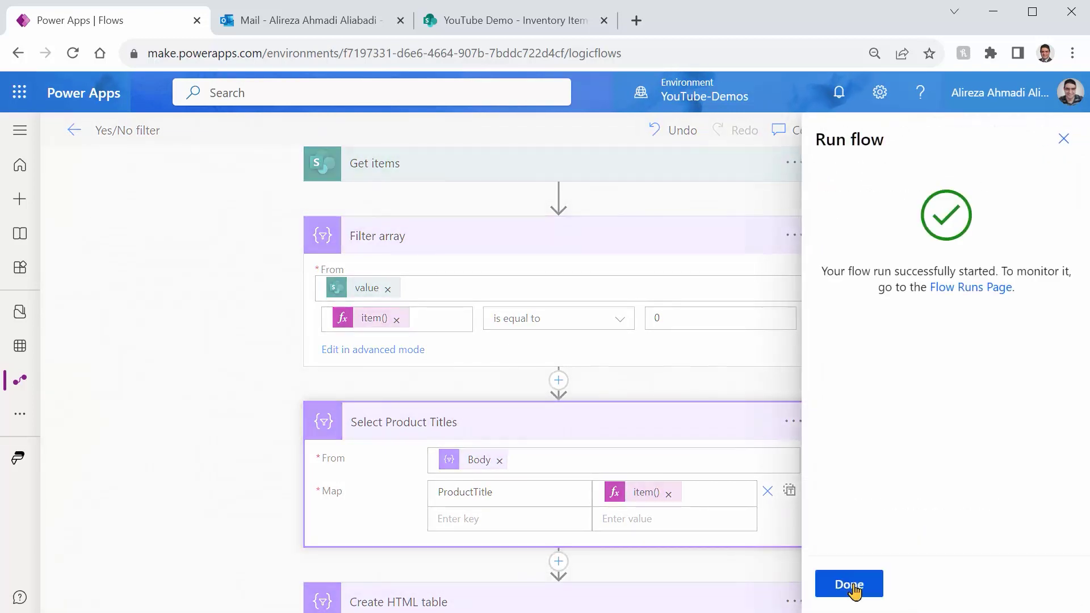
{"action": "left_click", "coordinate": [848, 585]}
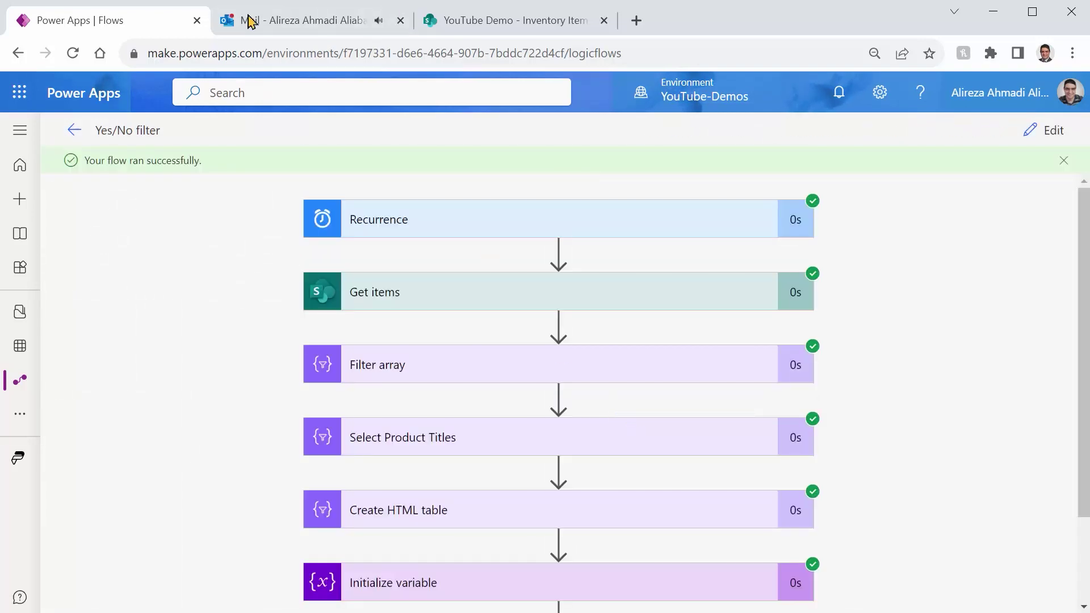
{"action": "left_click", "coordinate": [249, 20]}
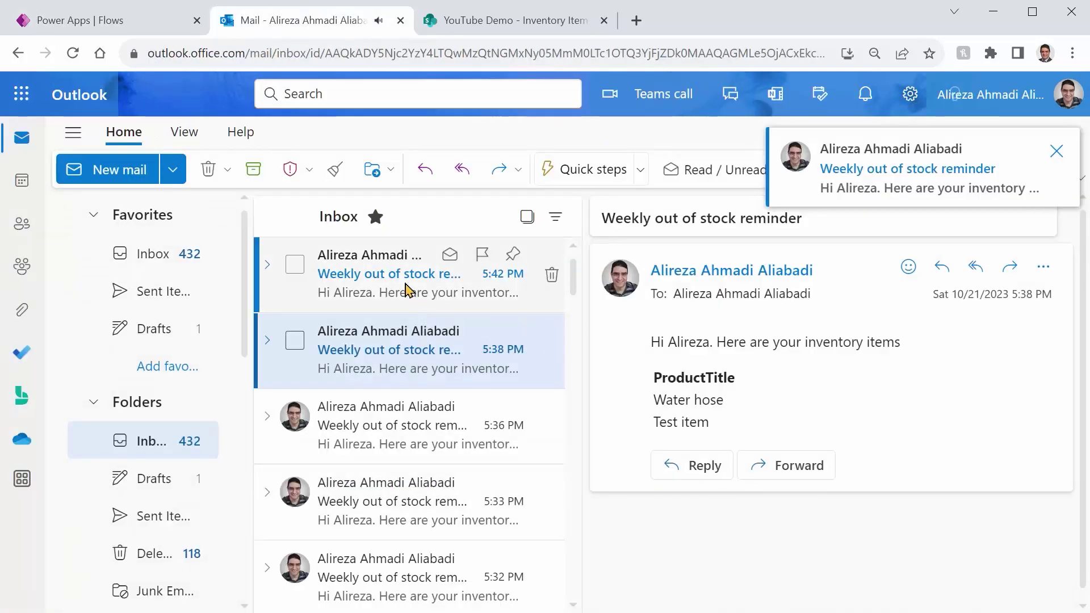
- Read the 5:42 PM reminder email, which lists no titles, and return to the flow run
{"action": "left_click", "coordinate": [406, 291]}
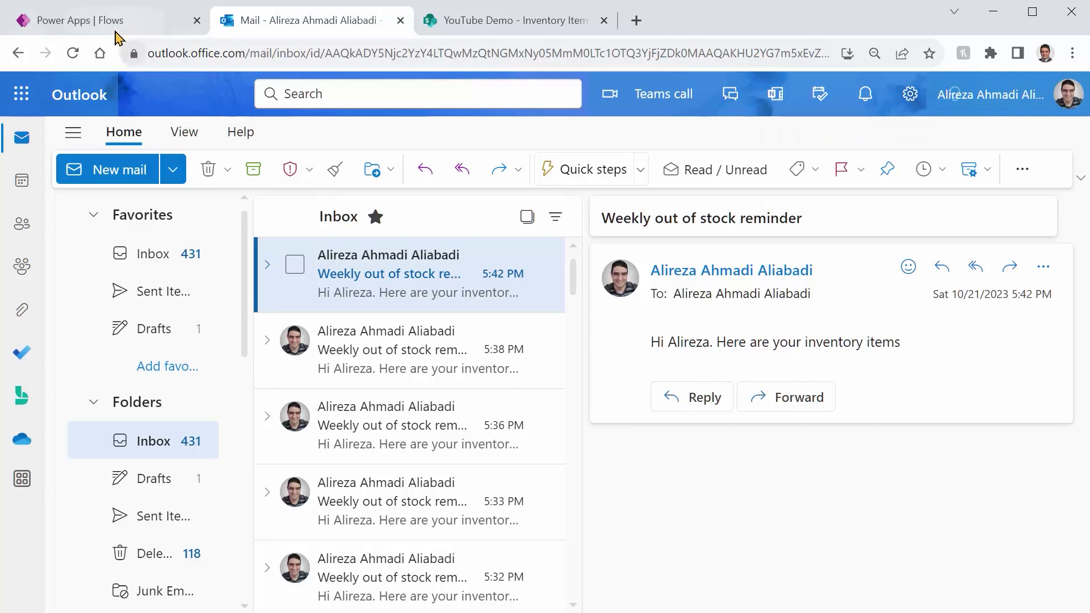
{"action": "left_click", "coordinate": [118, 26]}
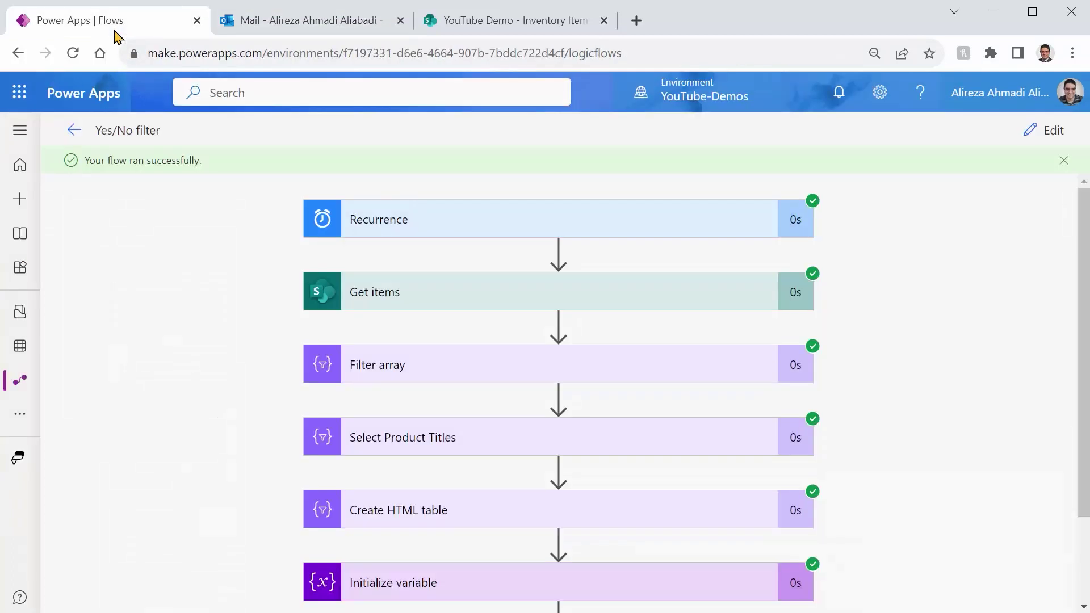
- Reopen the flow, clear the 0 comparison value and try the invalid $false expression
{"action": "left_click", "coordinate": [1046, 140]}
{"action": "scroll", "coordinate": [753, 436], "scroll_direction": "down", "scroll_amount": 2}
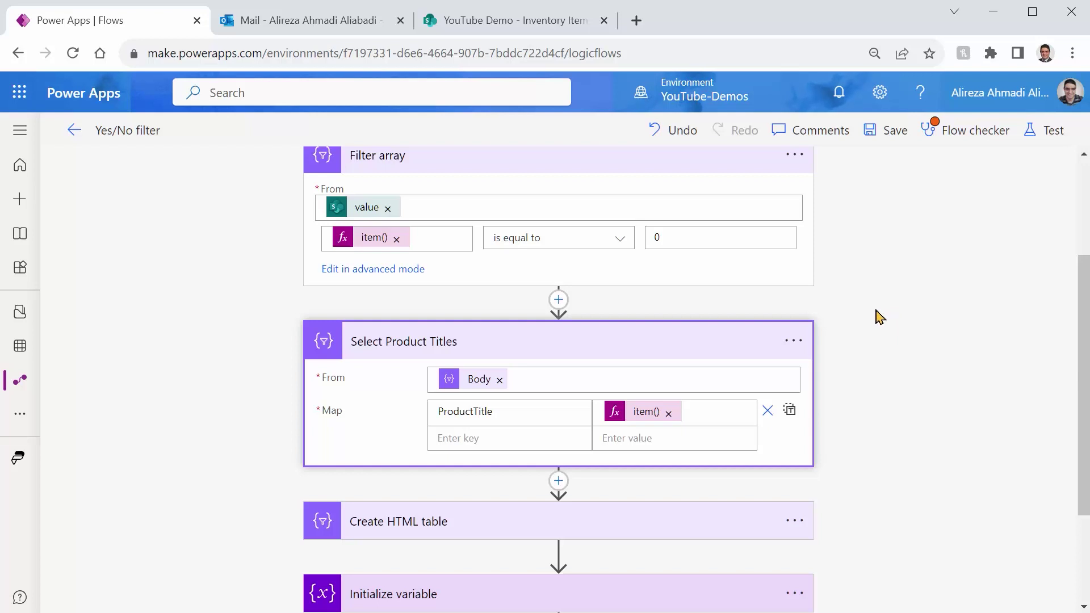
{"action": "left_click", "coordinate": [694, 243]}
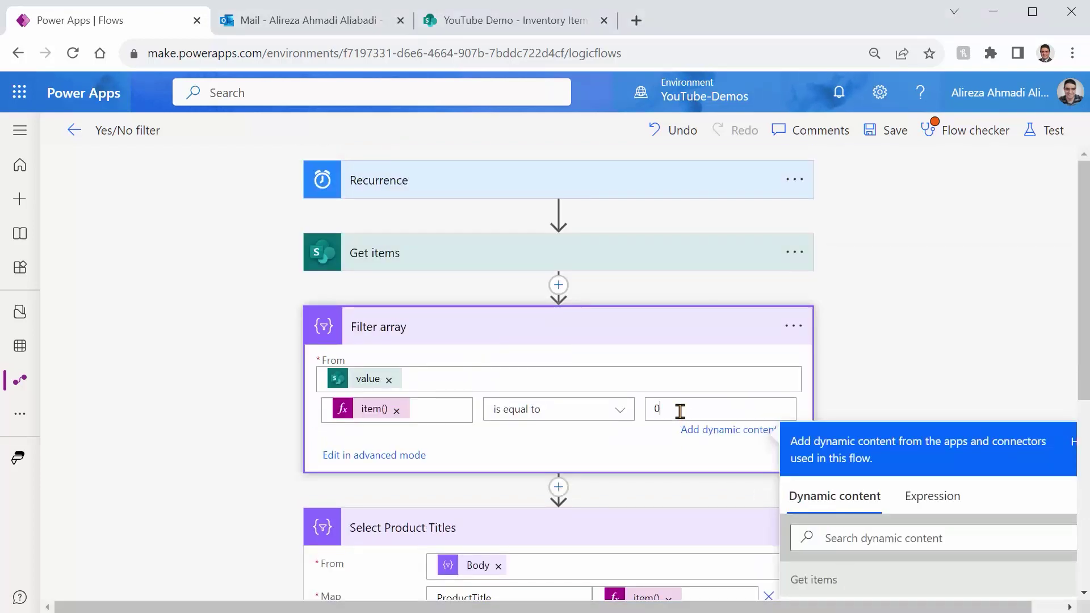
{"action": "key", "text": "BackSpace"}
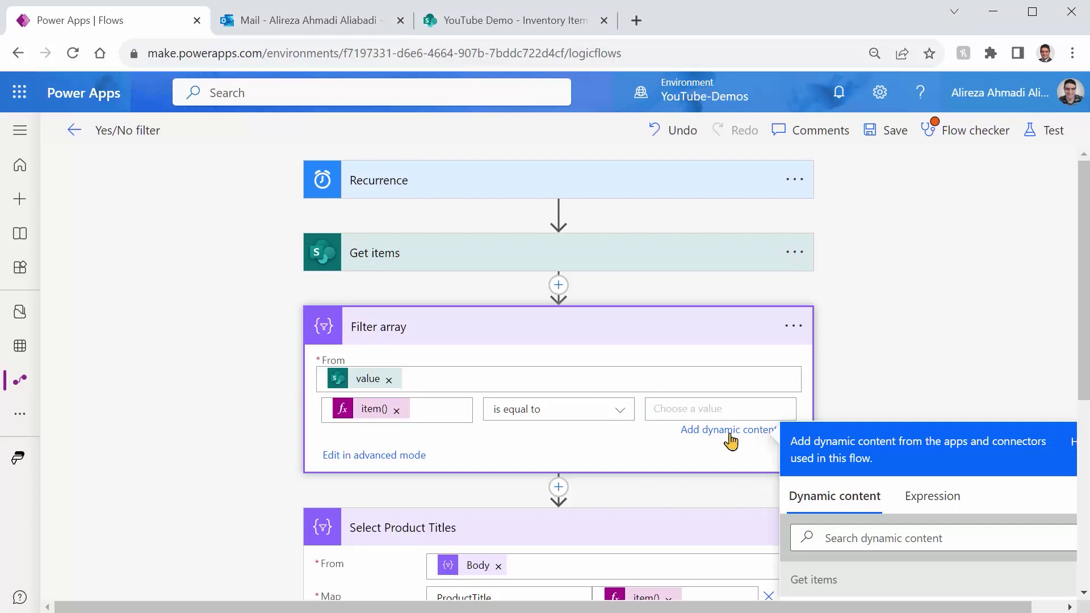
{"action": "left_click", "coordinate": [927, 503]}
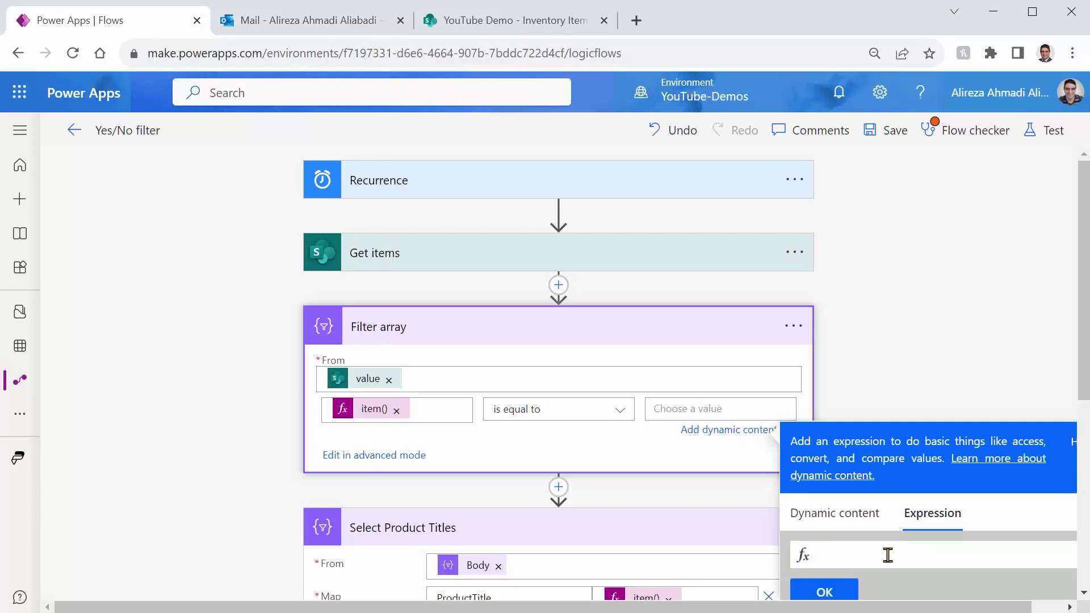
{"action": "type", "text": "$fas"}
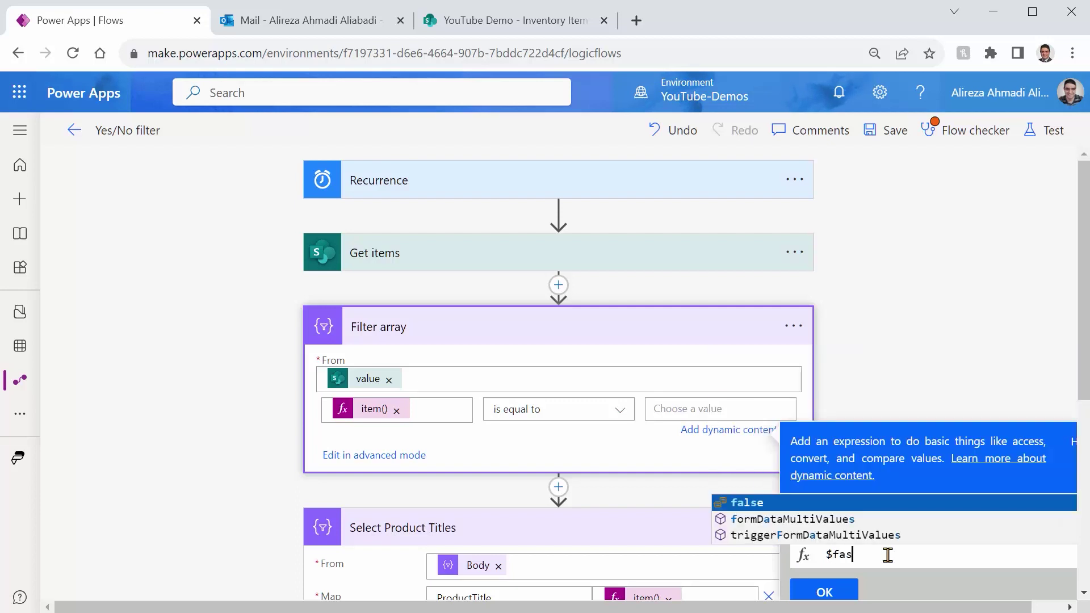
{"action": "left_click", "coordinate": [747, 503]}
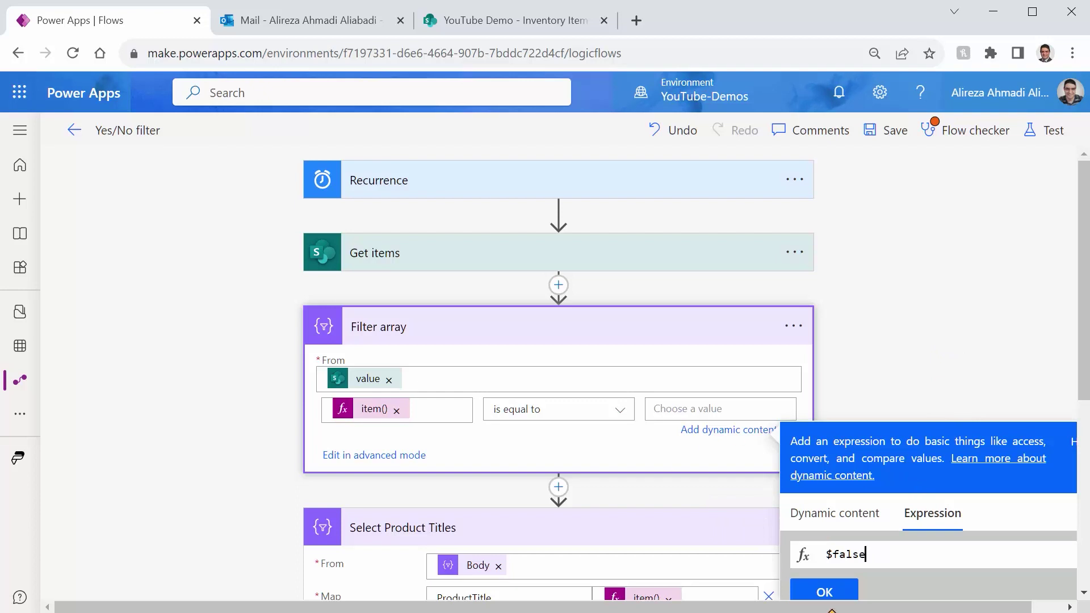
{"action": "left_click", "coordinate": [822, 593]}
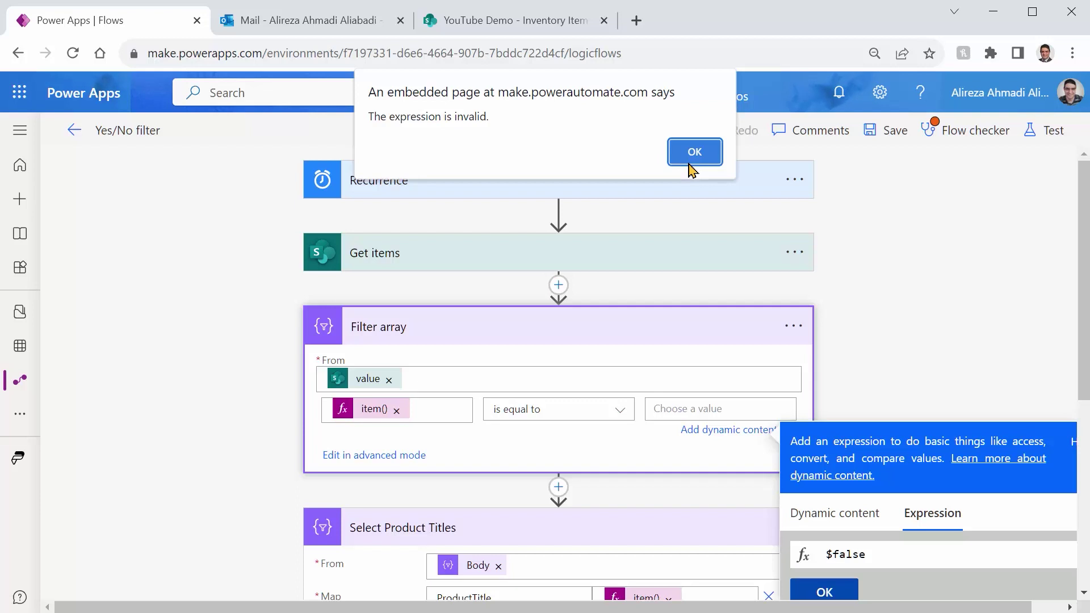
{"action": "left_click", "coordinate": [694, 152]}
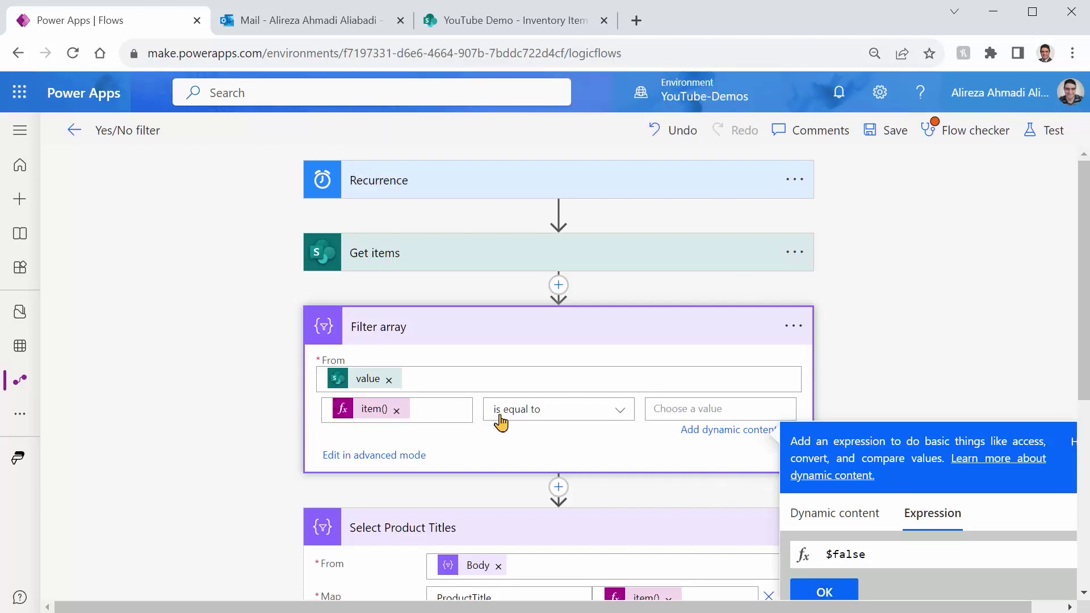
- Enter false directly as the Filter array comparison value and save the flow
{"action": "left_click", "coordinate": [656, 408]}
{"action": "type", "text": "false"}
{"action": "left_click", "coordinate": [886, 131]}
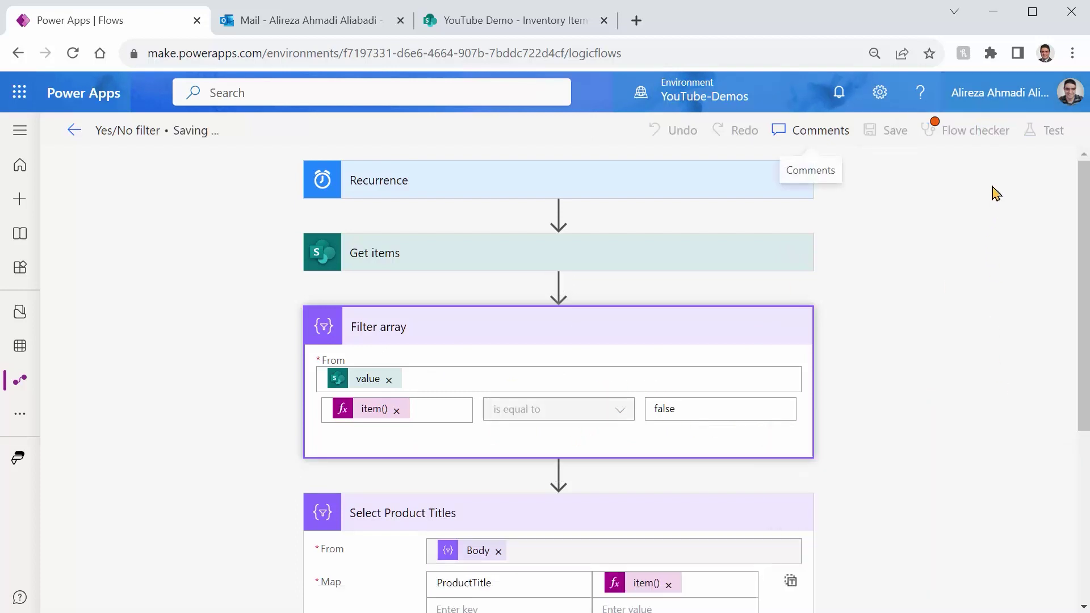
- Run a manual test, view the 5:45 PM reminder listing Water hose and Test item, and return
{"action": "left_click", "coordinate": [1050, 132]}
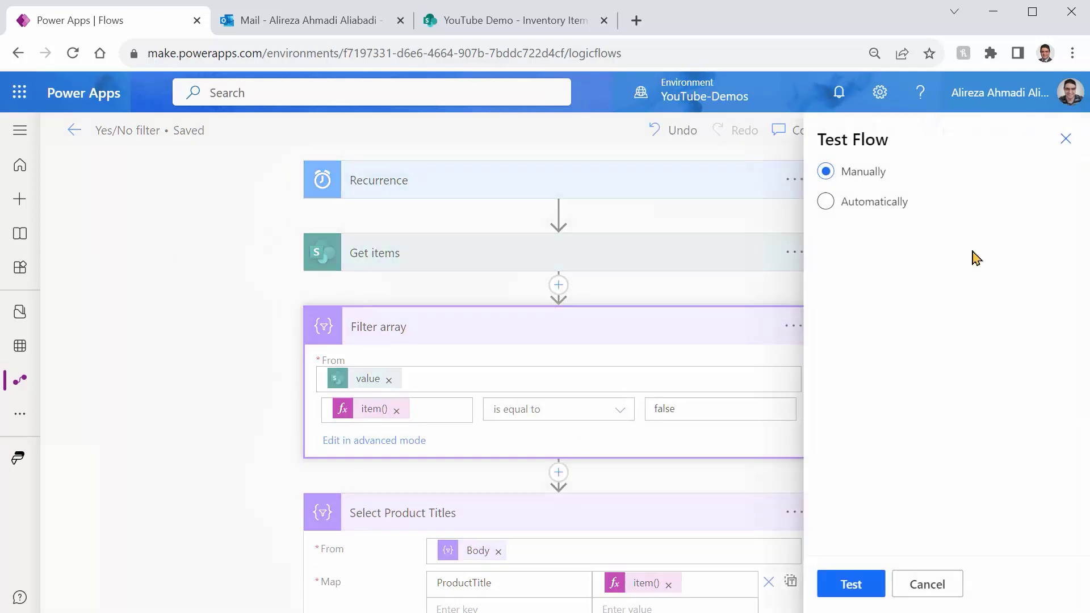
{"action": "left_click", "coordinate": [852, 583]}
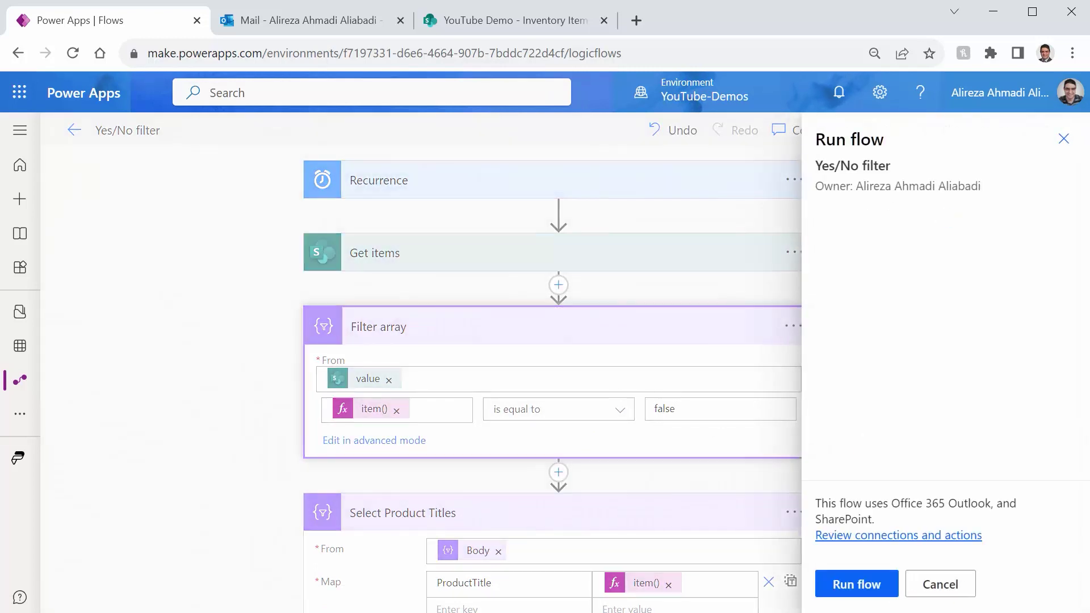
{"action": "left_click", "coordinate": [835, 587]}
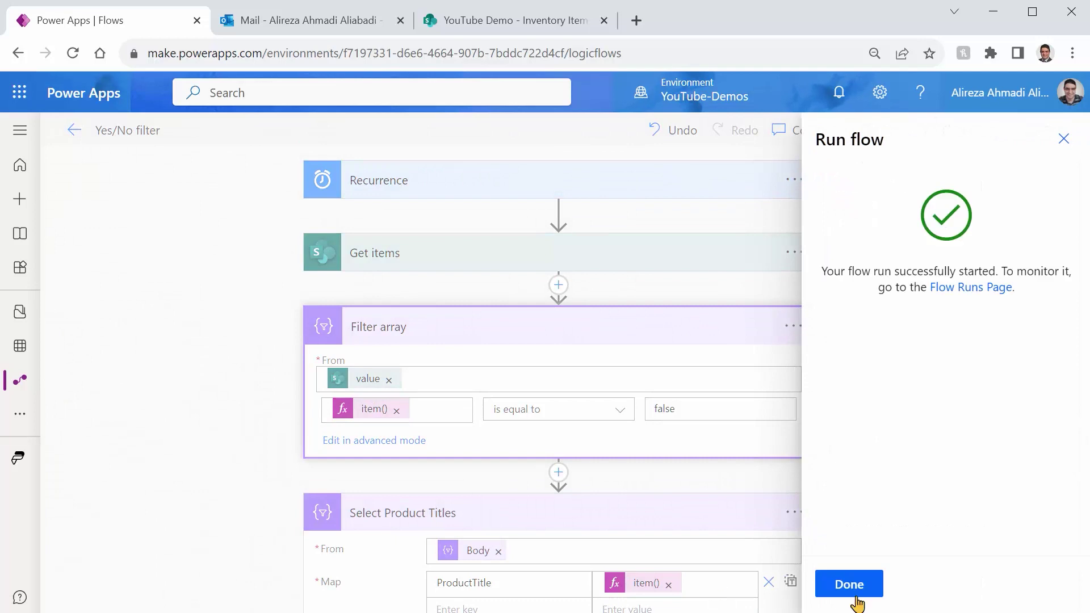
{"action": "left_click", "coordinate": [846, 584]}
{"action": "left_click", "coordinate": [299, 20]}
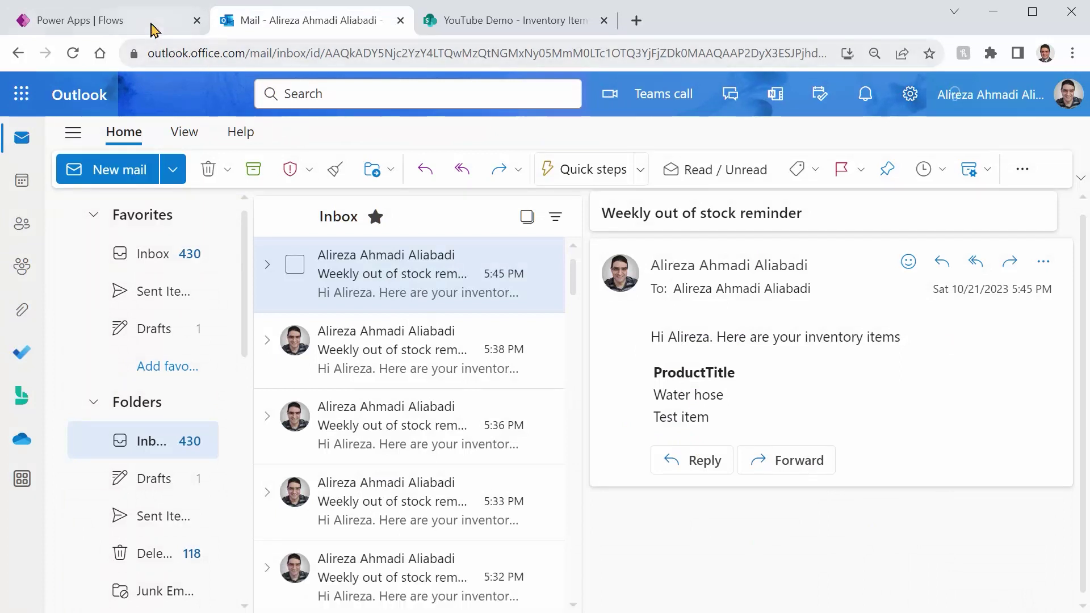
{"action": "left_click", "coordinate": [152, 29]}
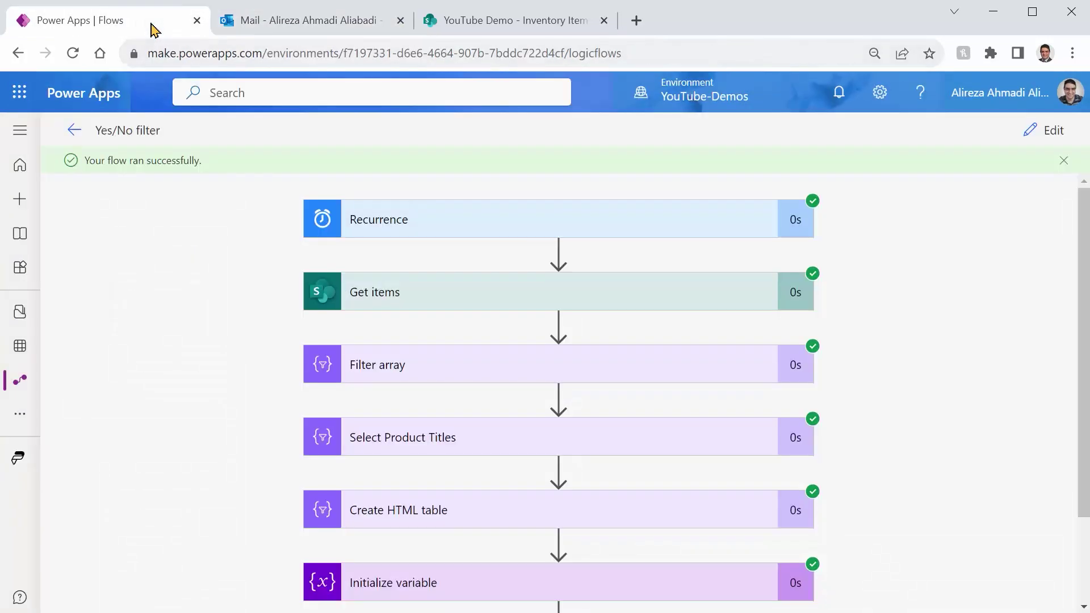